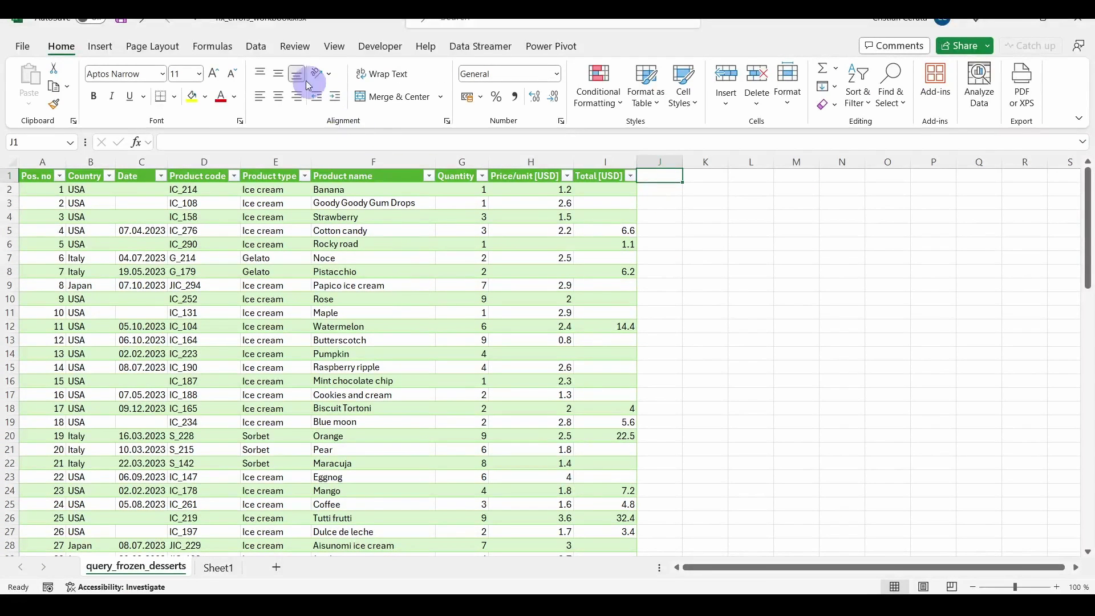
Show the workbook's queries and connections and refresh all the data.
click(254, 46)
click(324, 72)
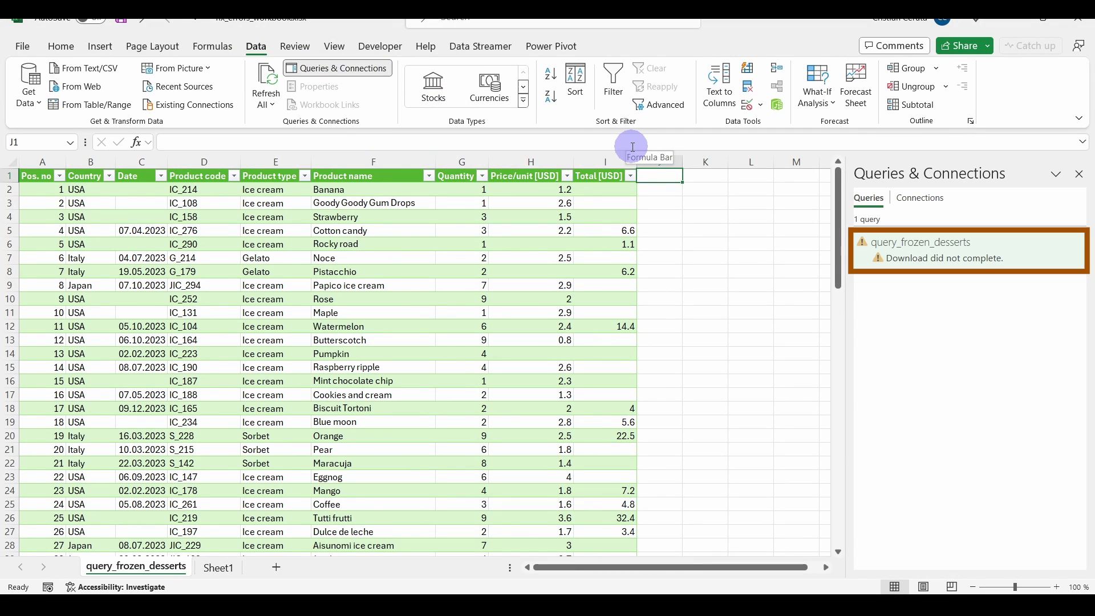
click(267, 75)
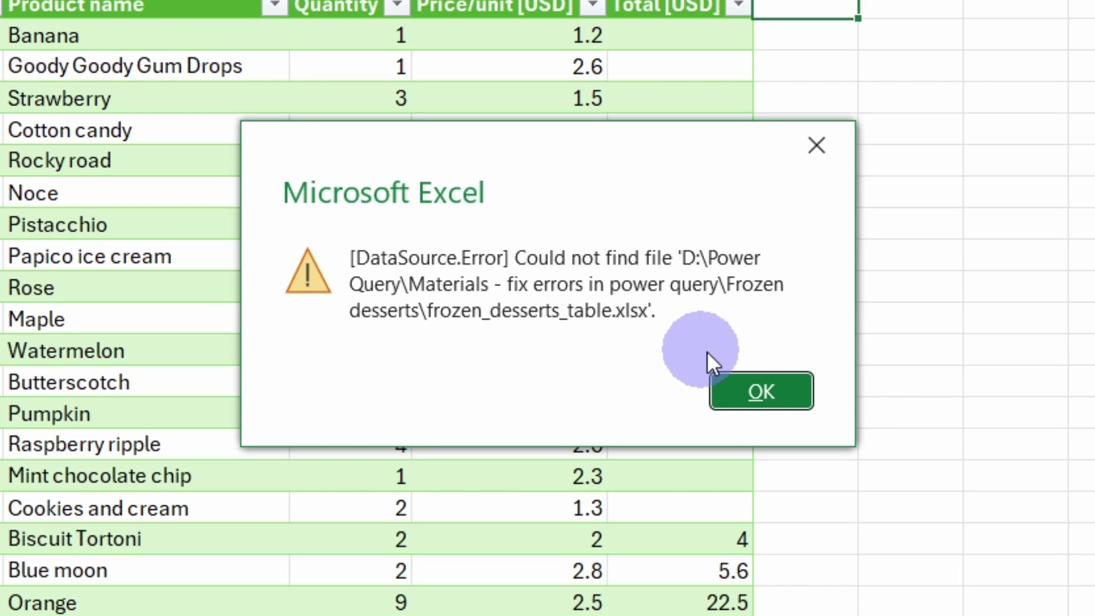
click(763, 391)
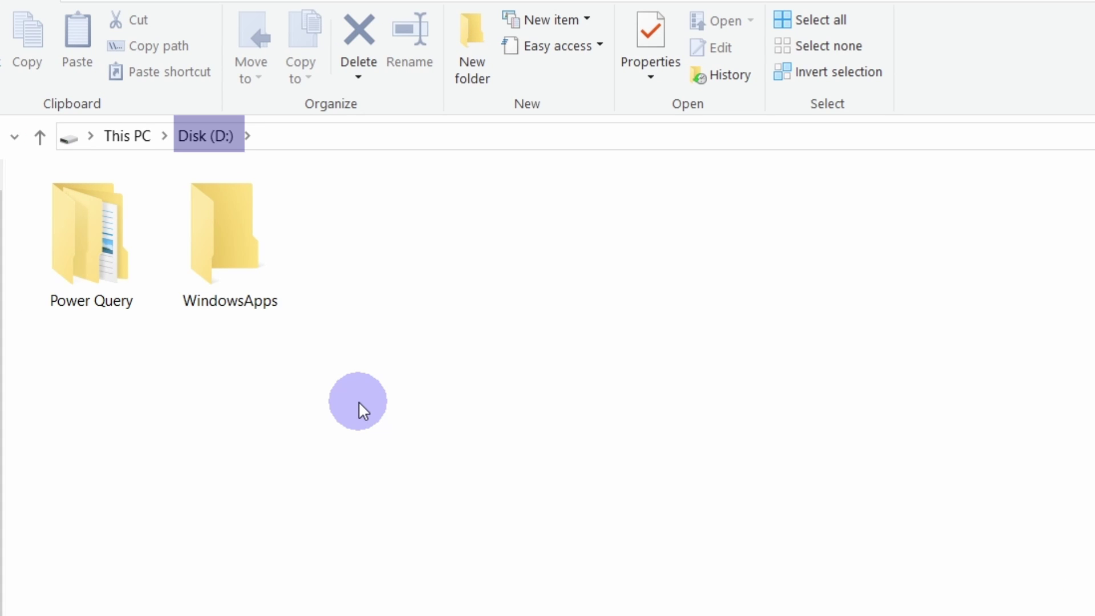
In File Explorer, check the D: drive folder Power Query\Materials - fix errors in power query\Frozen desserts for the source file.
double_click(88, 275)
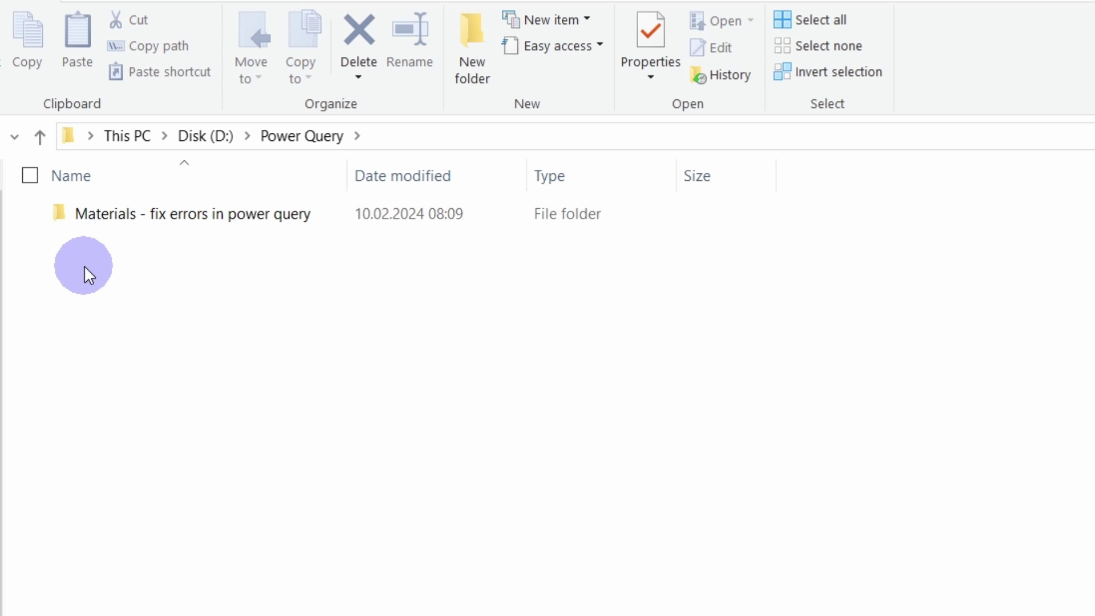
double_click(128, 218)
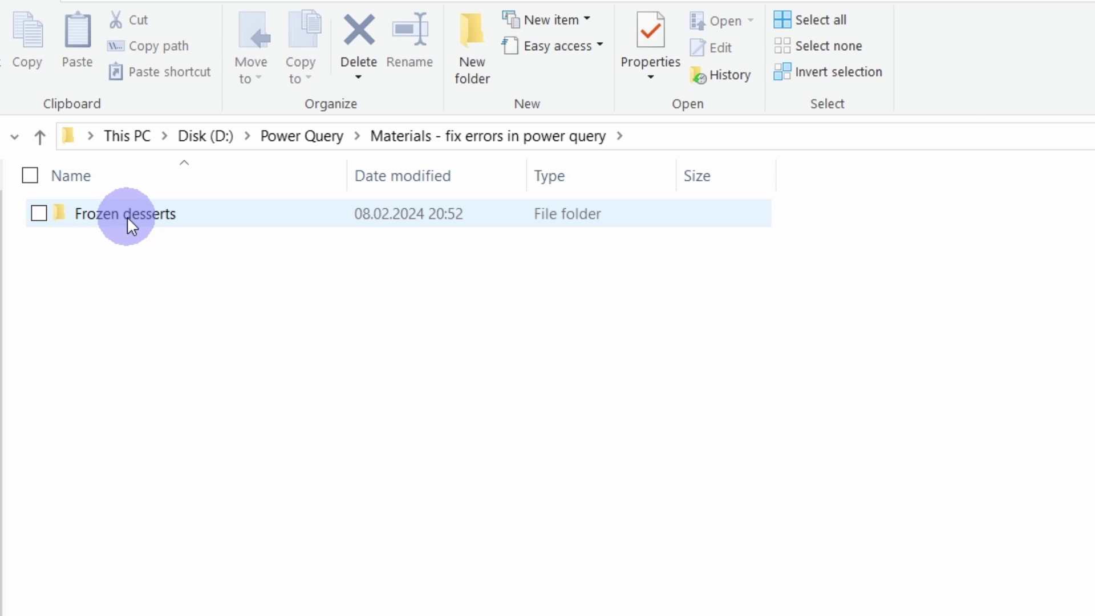
double_click(127, 216)
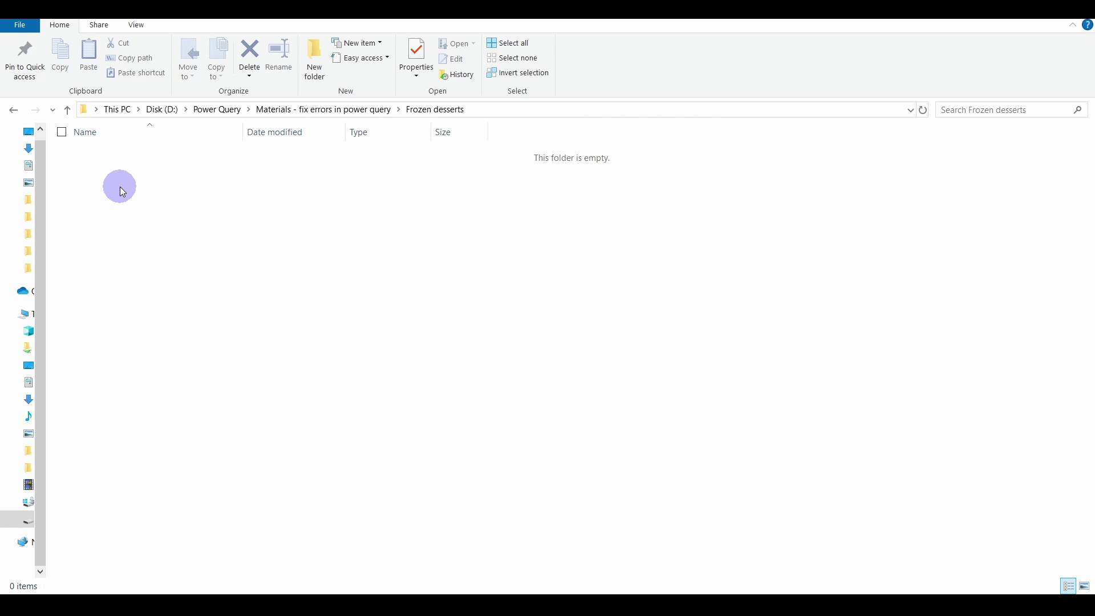
Locate frozen_desserts_table.xlsx in the Materials - fix errors in power query folder under Downloads.
click(33, 152)
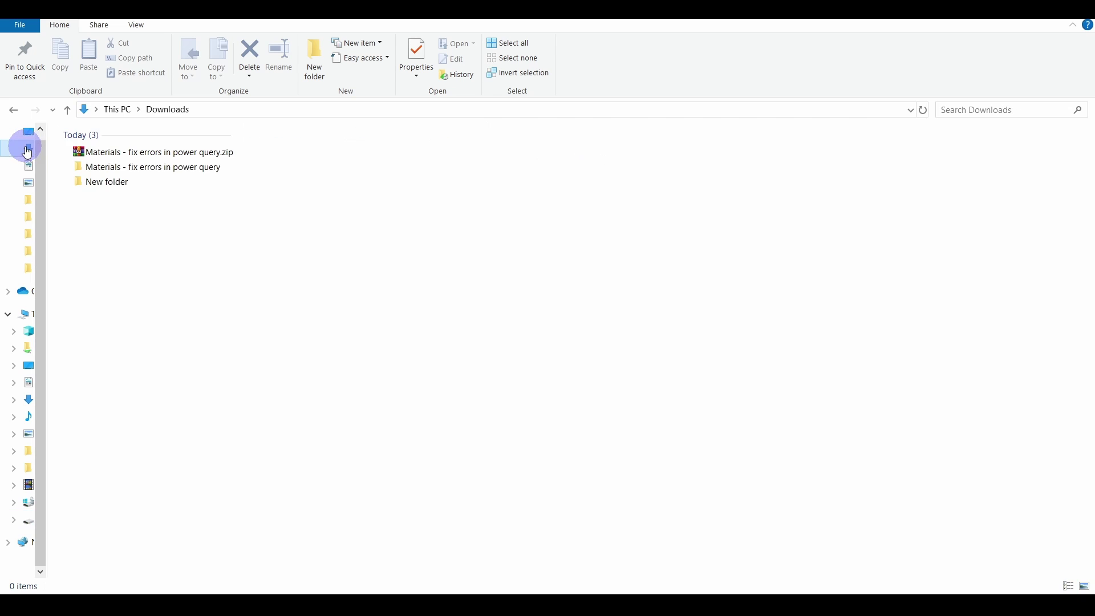
click(112, 171)
double_click(114, 170)
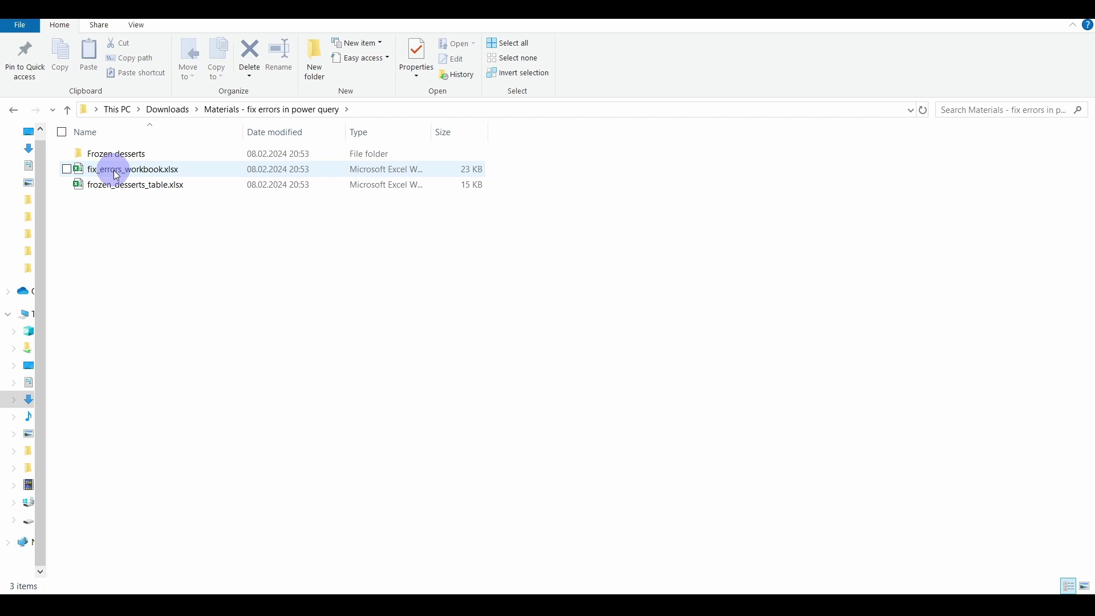
click(112, 186)
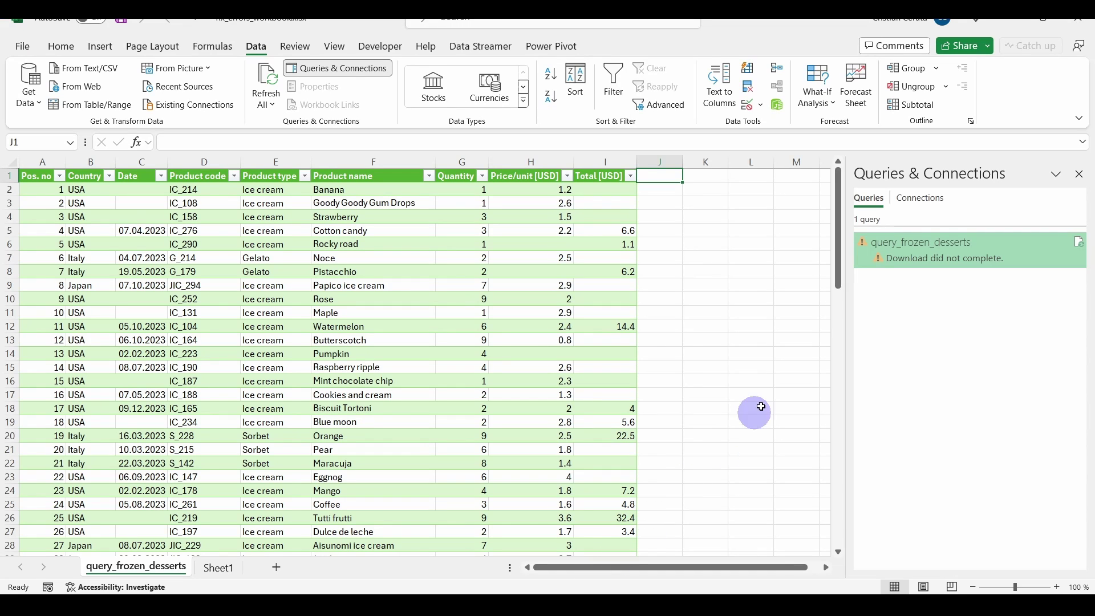
Back in Excel, open query_frozen_desserts for editing in Power Query and select its Source step.
right_click(882, 247)
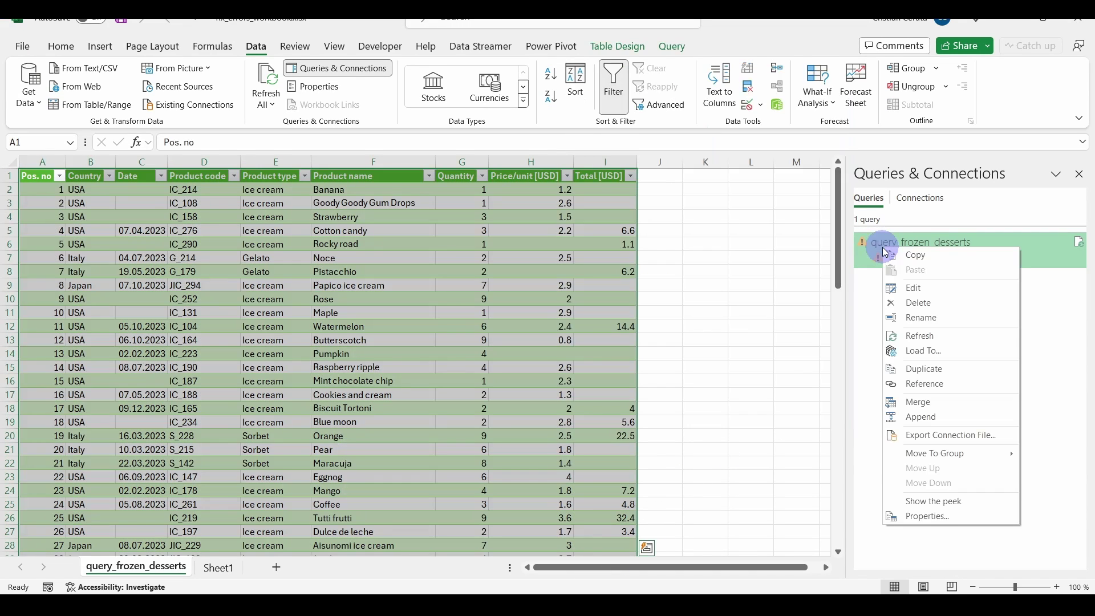
click(906, 288)
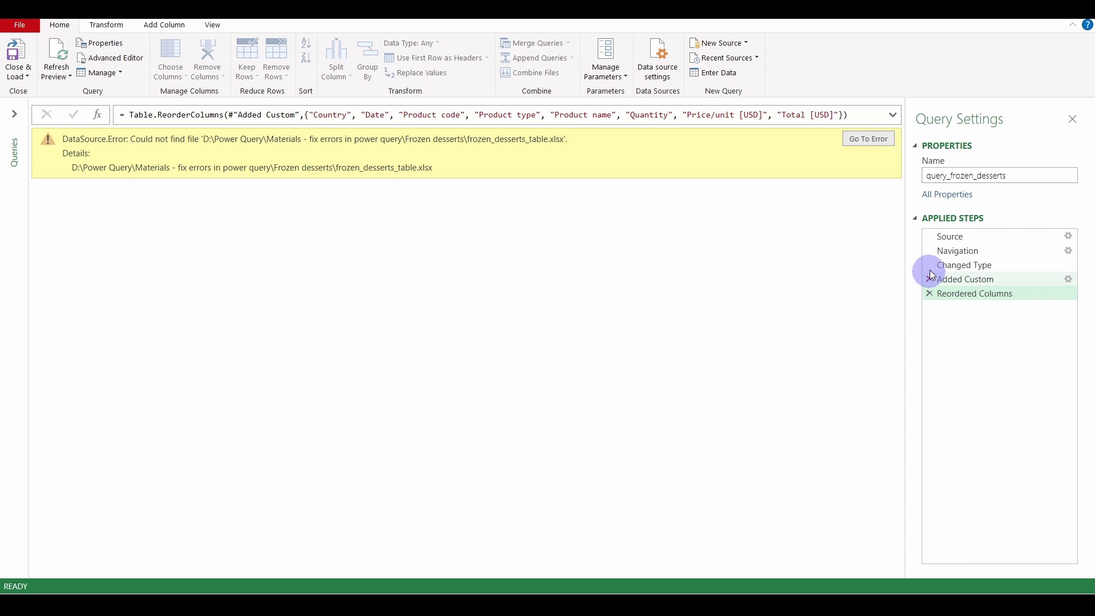
click(947, 238)
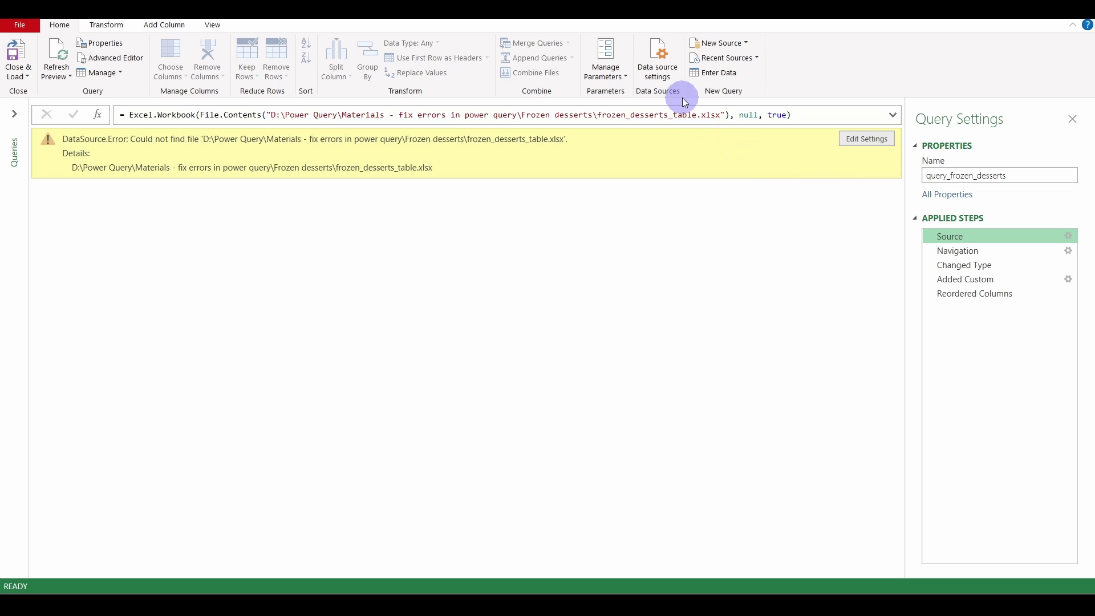
Change the query's data source to frozen_desserts_table.xlsx in Downloads\Materials - fix errors in power query and refresh the preview.
click(660, 68)
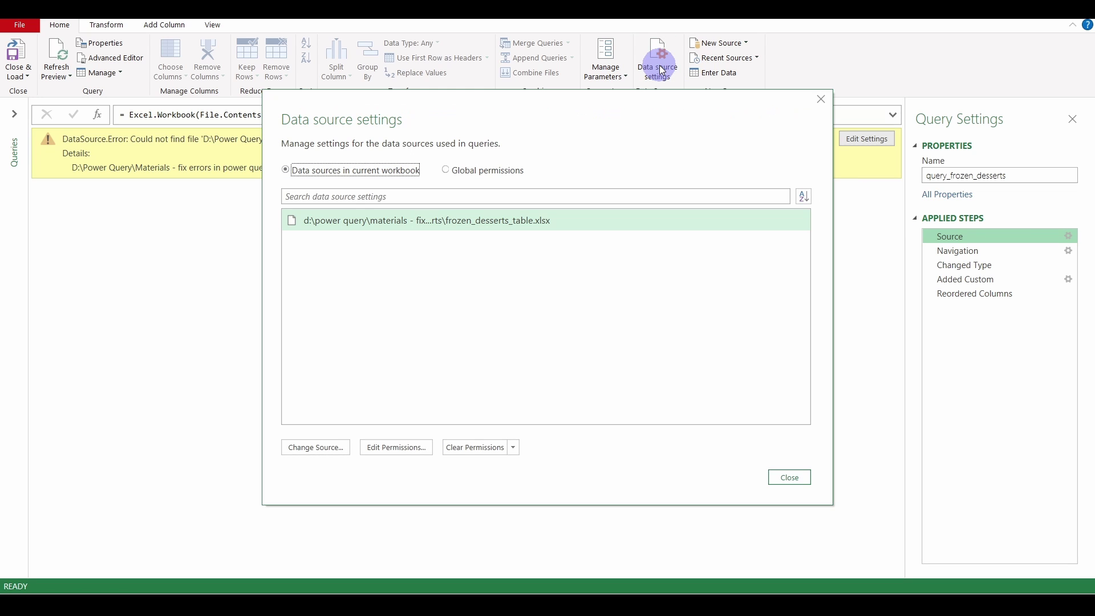
click(326, 451)
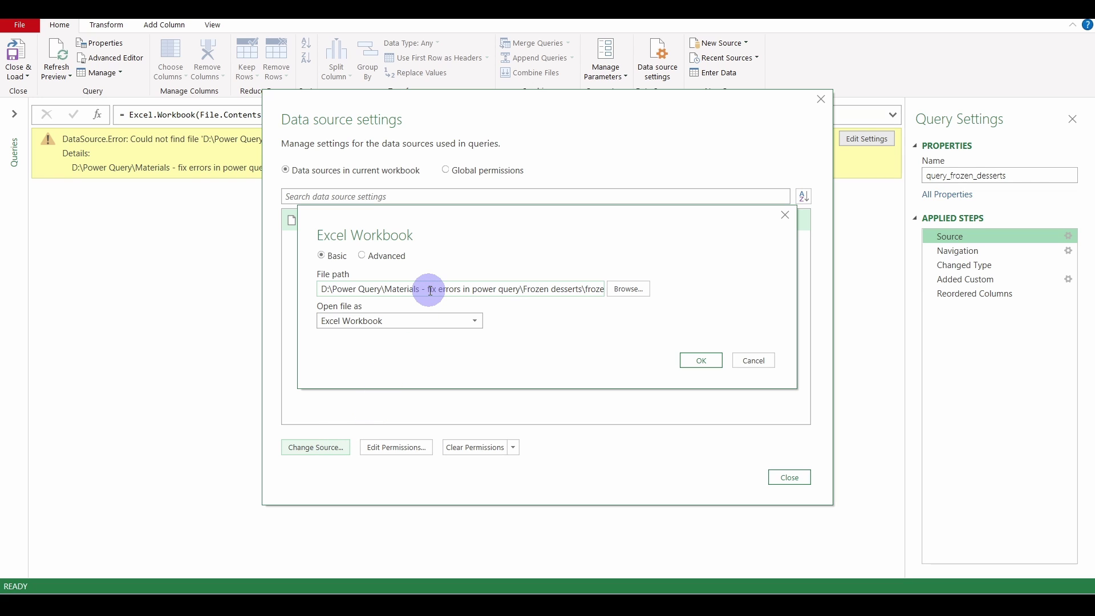
click(646, 288)
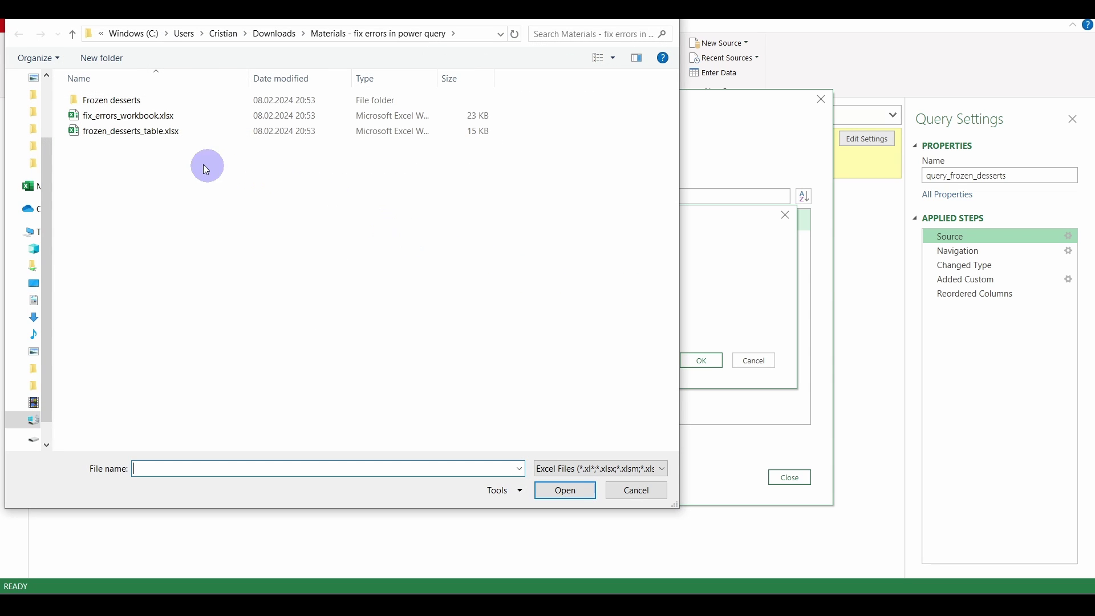
scroll(40, 122, up, 3)
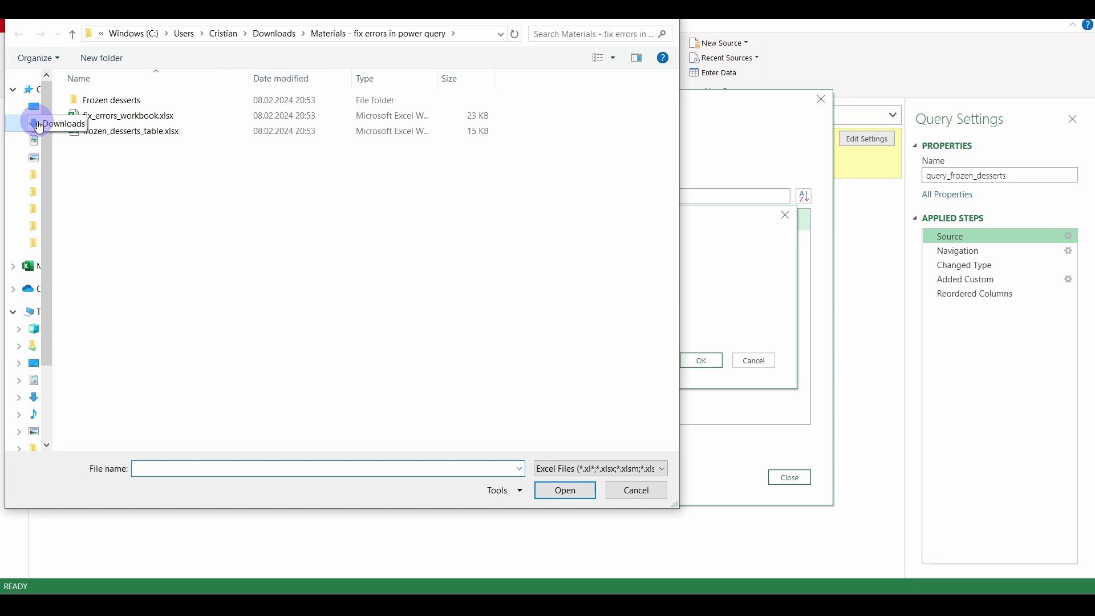
click(39, 125)
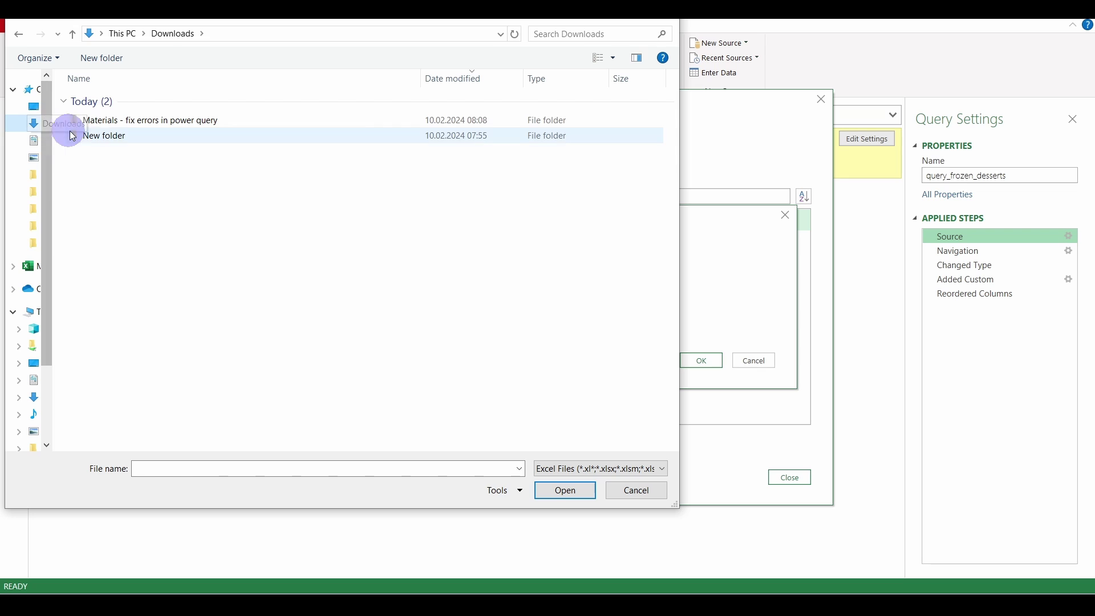
double_click(124, 121)
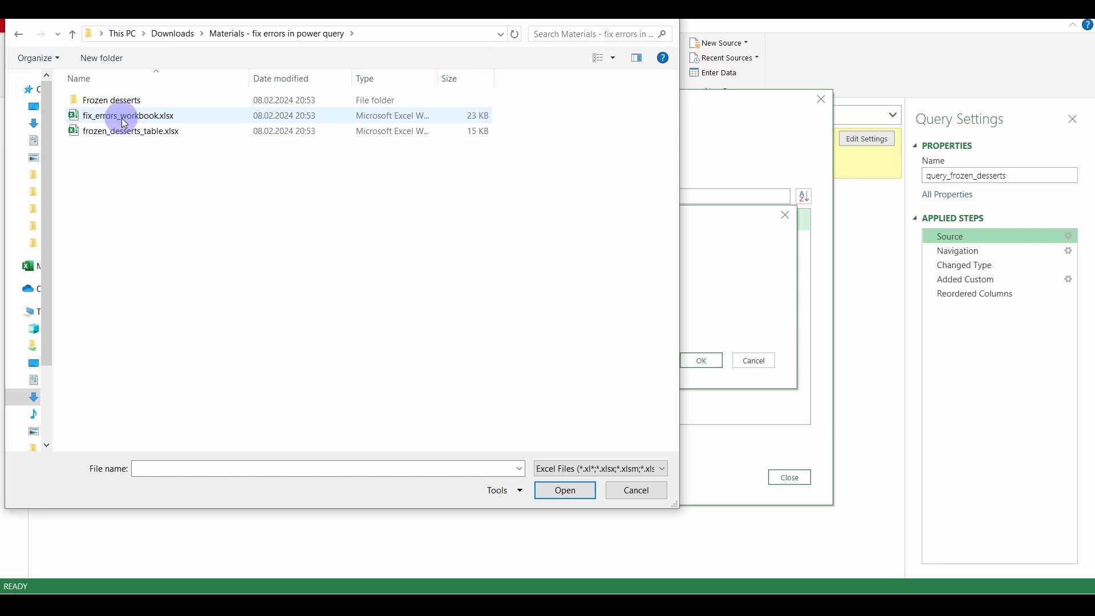
click(120, 132)
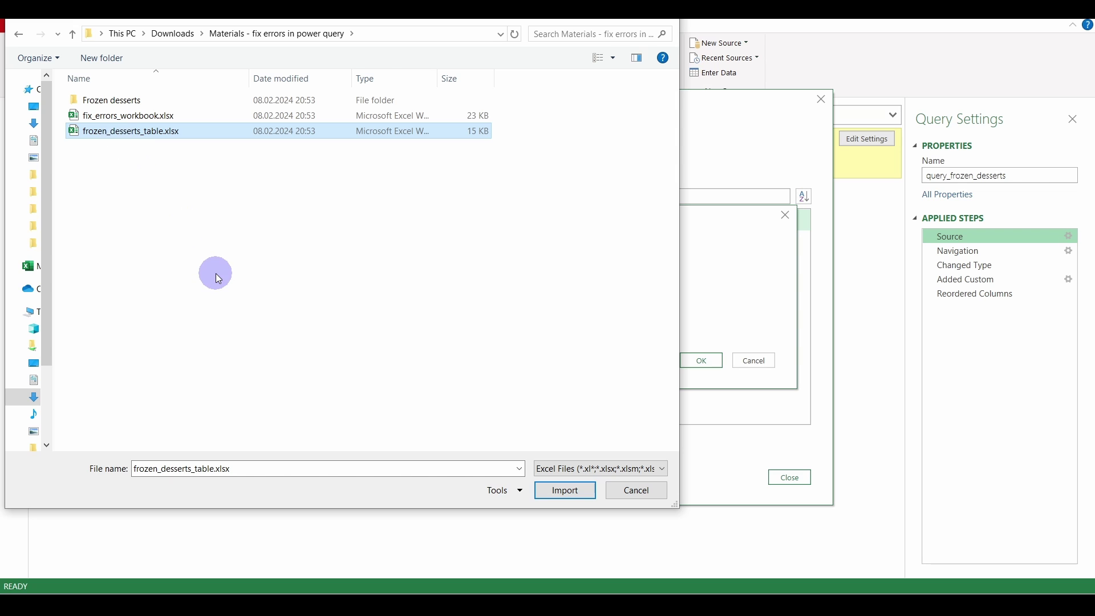
click(561, 491)
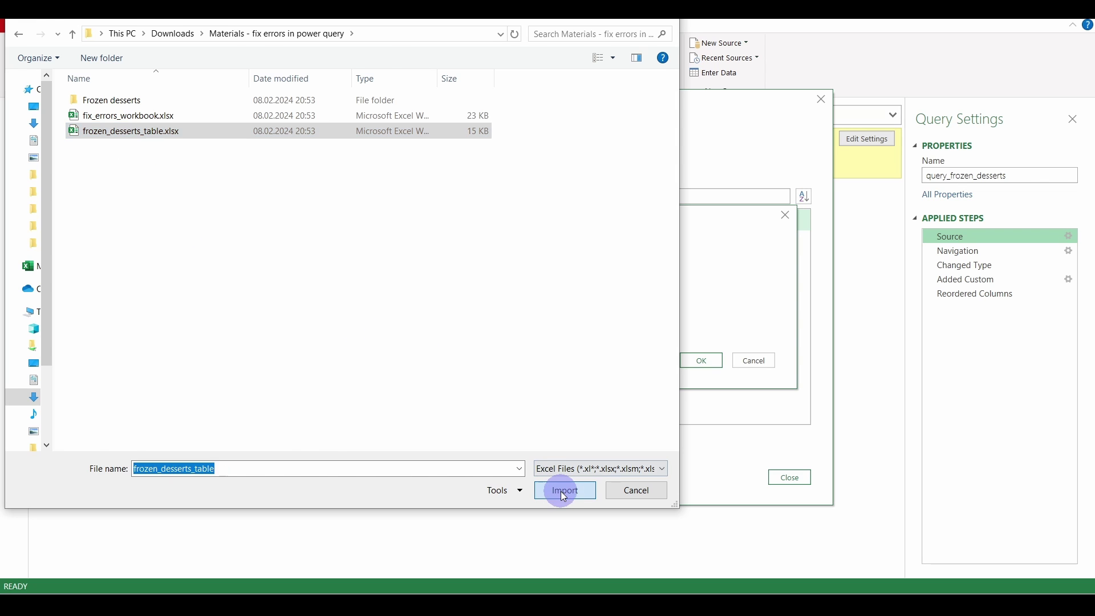
click(708, 363)
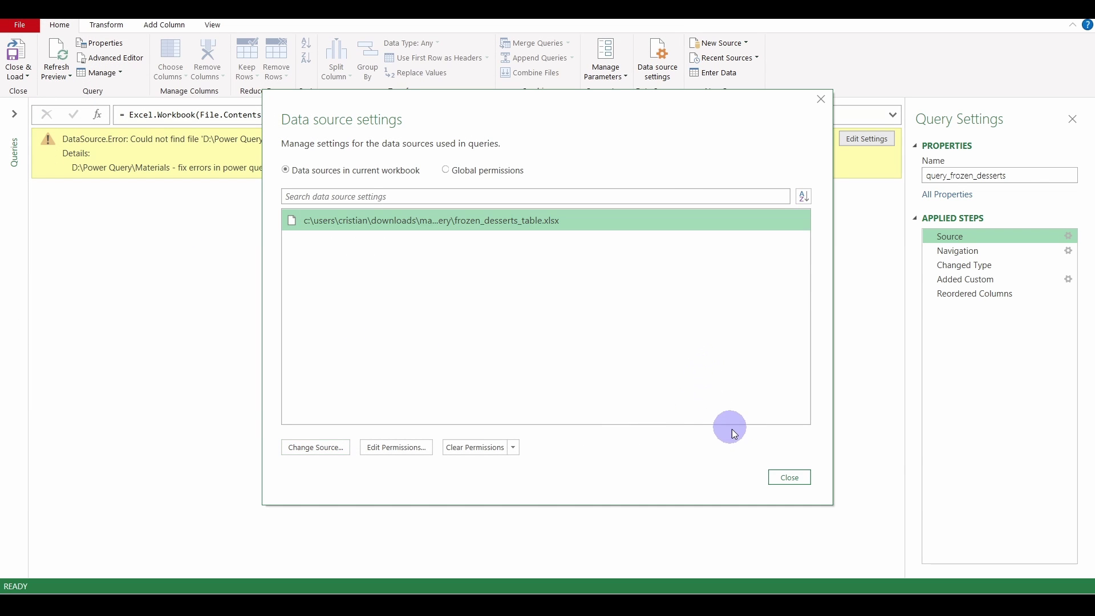
click(788, 479)
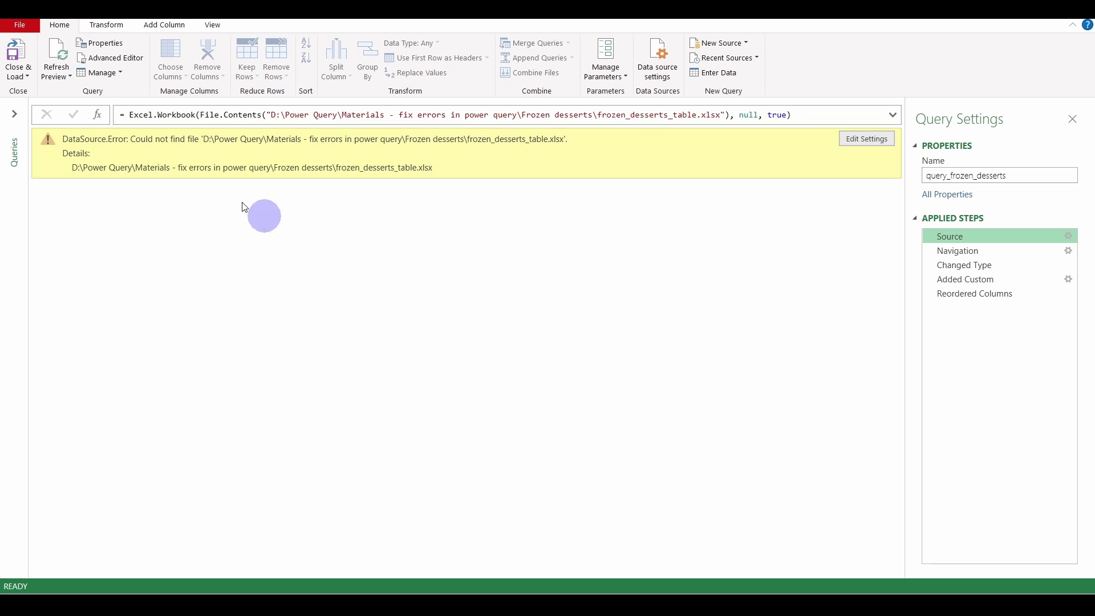
click(51, 50)
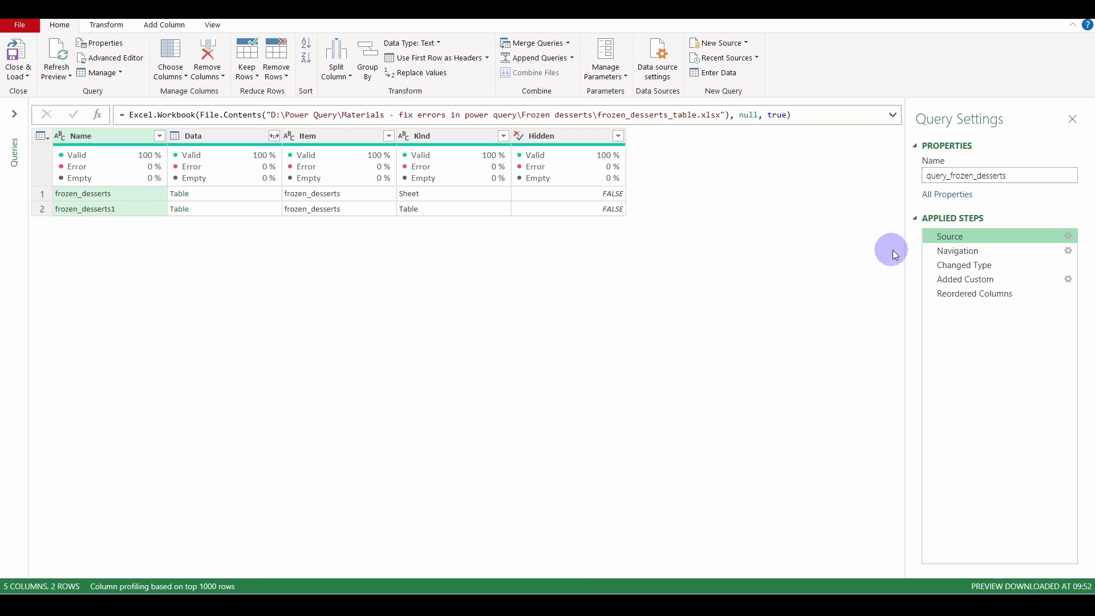
Check the Navigation step, and remove the "Pos no." type entry from the Changed Type step's formula.
click(962, 254)
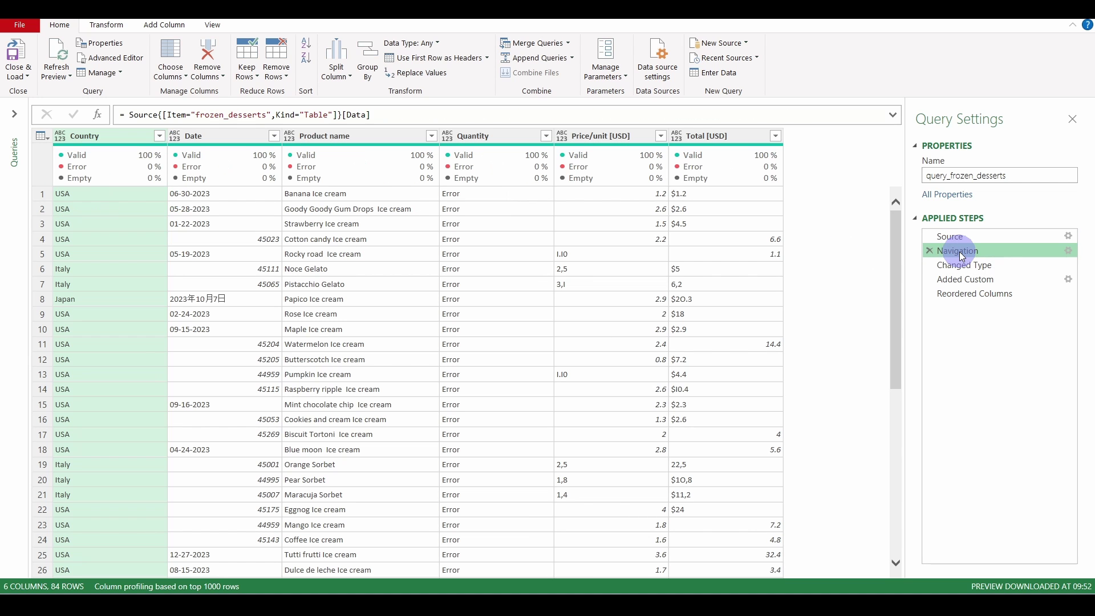
click(968, 266)
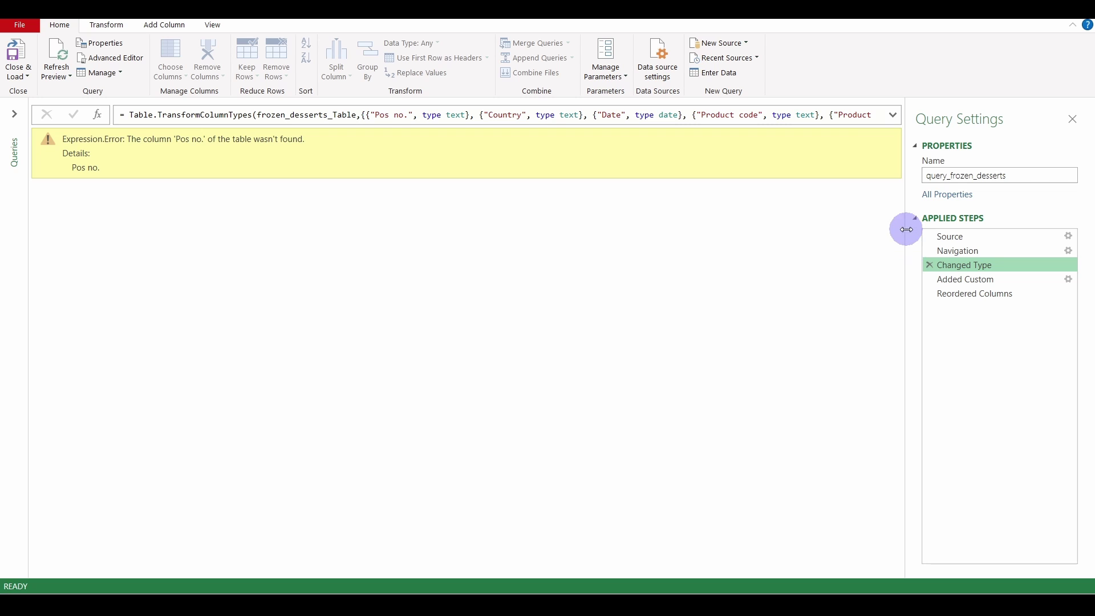
click(894, 115)
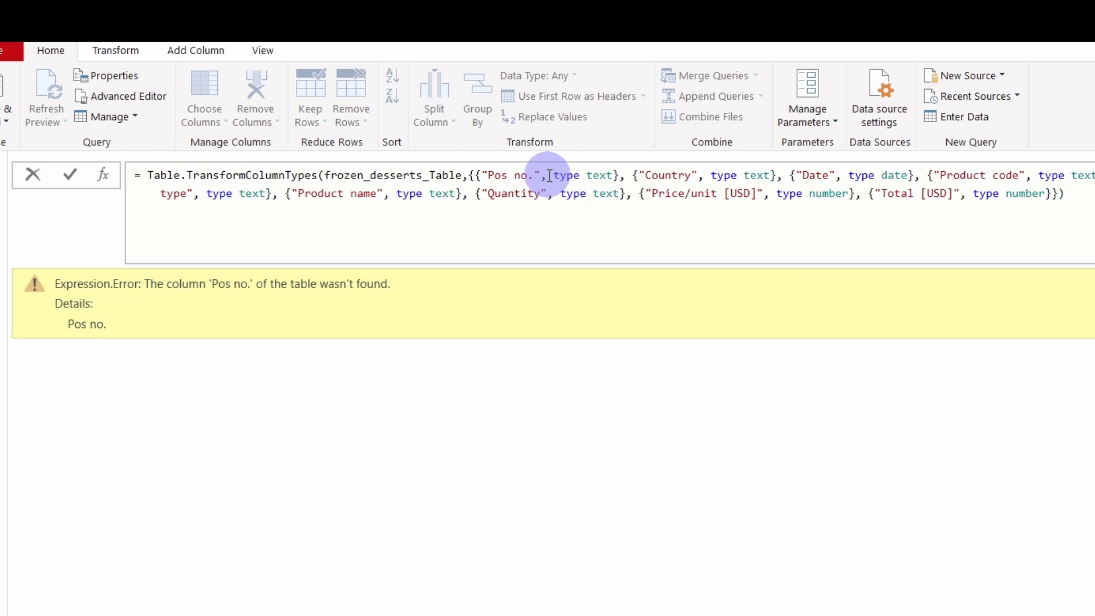
mouse_move(549, 176)
mouse_down()
mouse_move(476, 178)
mouse_move(547, 187)
mouse_up()
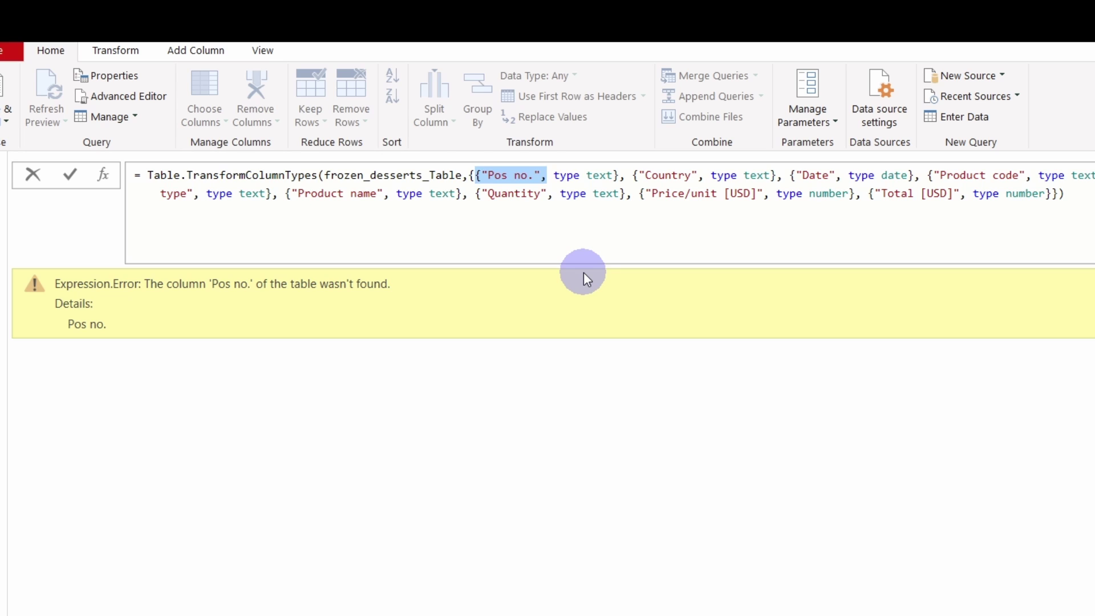
drag(631, 184, 476, 174)
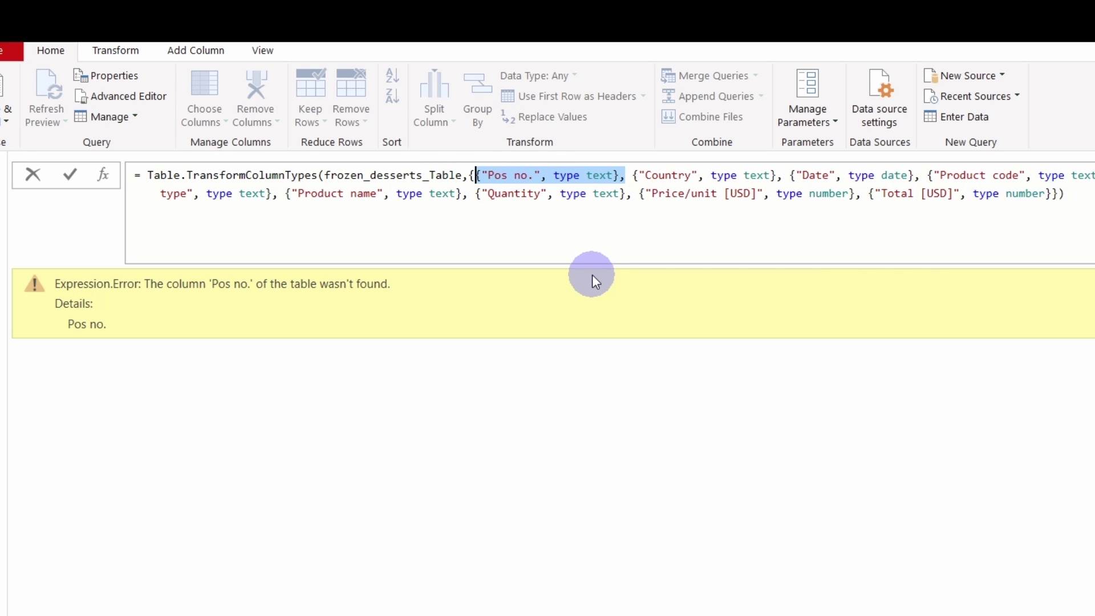
key(Delete)
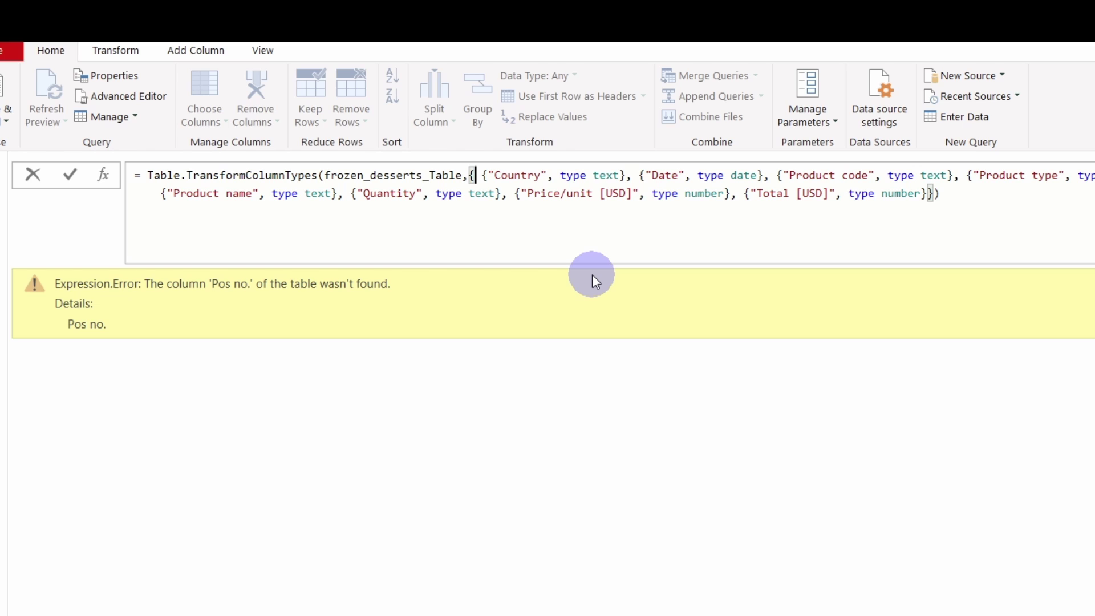
key(Return)
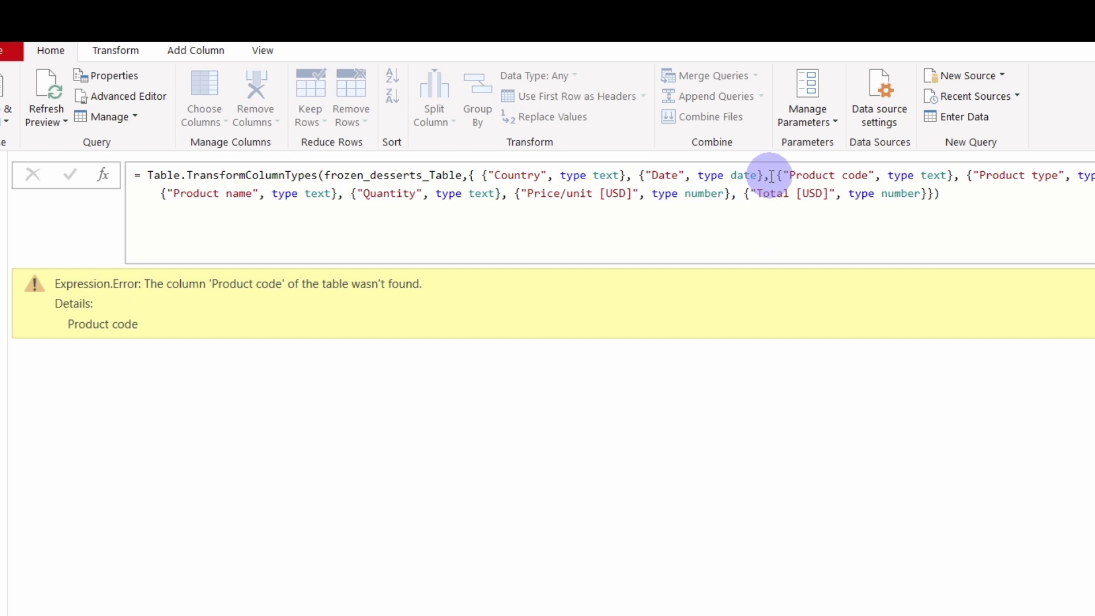
Remove the "Product code" and "Product type" type entries from the Changed Type formula.
drag(771, 174, 967, 176)
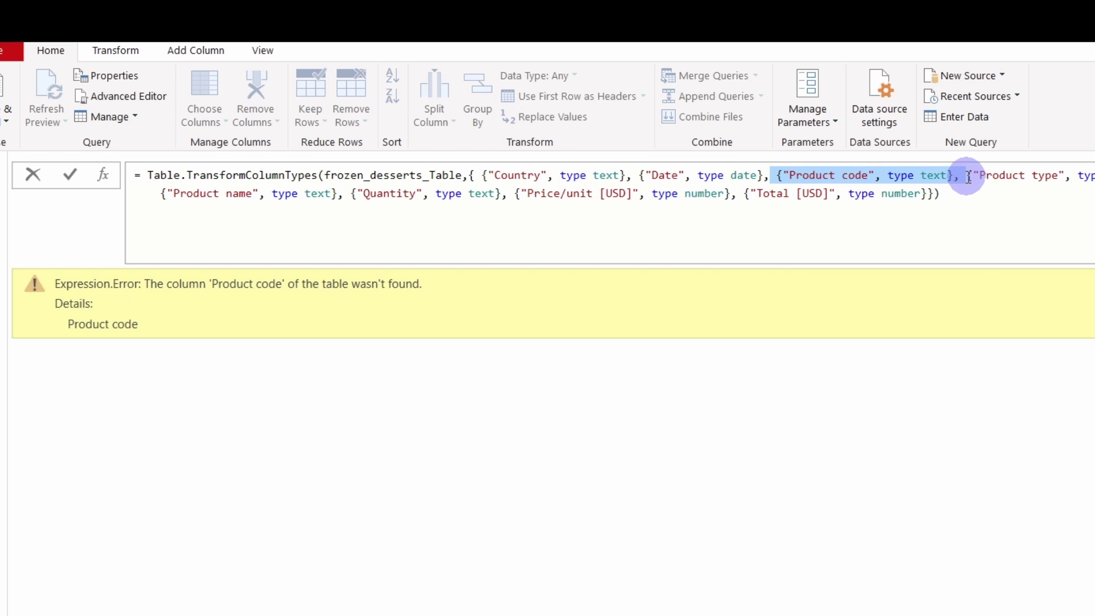
key(Delete)
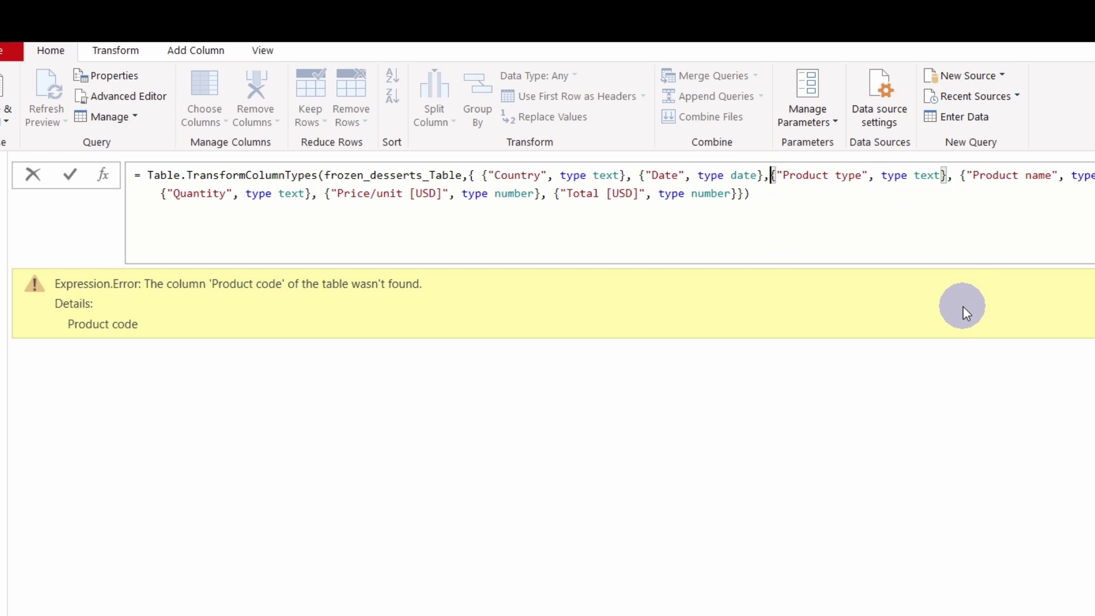
key(Return)
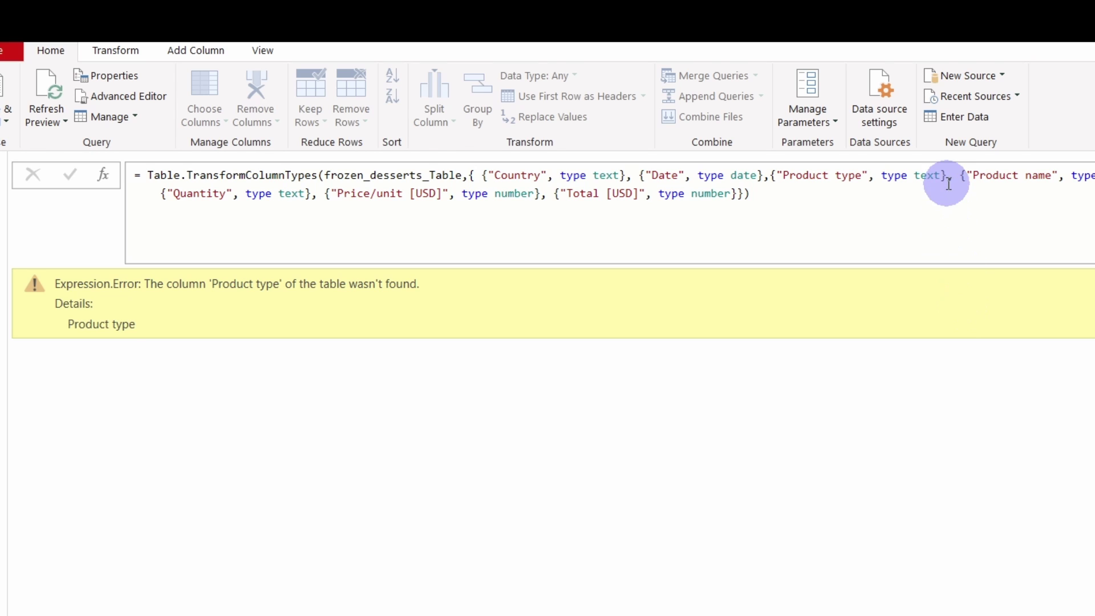
drag(953, 176, 769, 176)
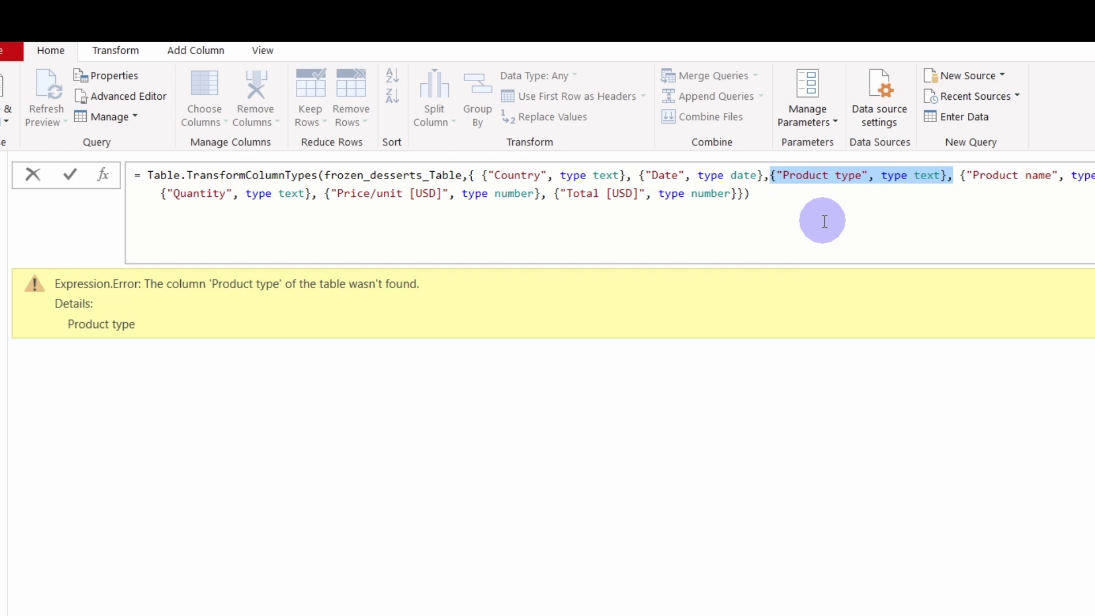
key(Delete)
key(Return)
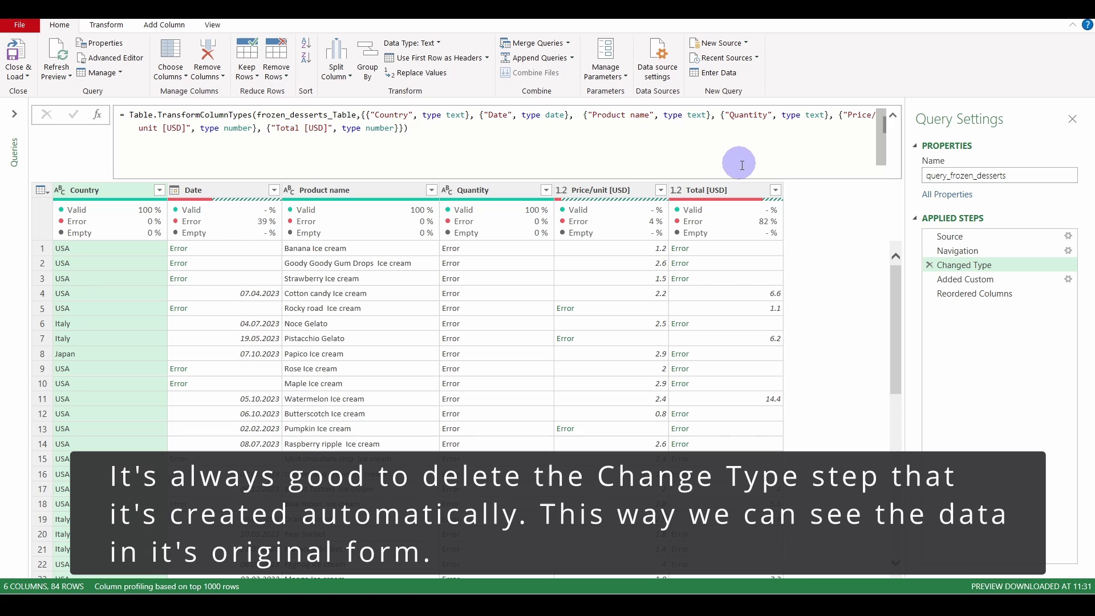
Delete the Changed Type, Added Custom and Reordered Columns steps from the query.
click(929, 265)
click(616, 334)
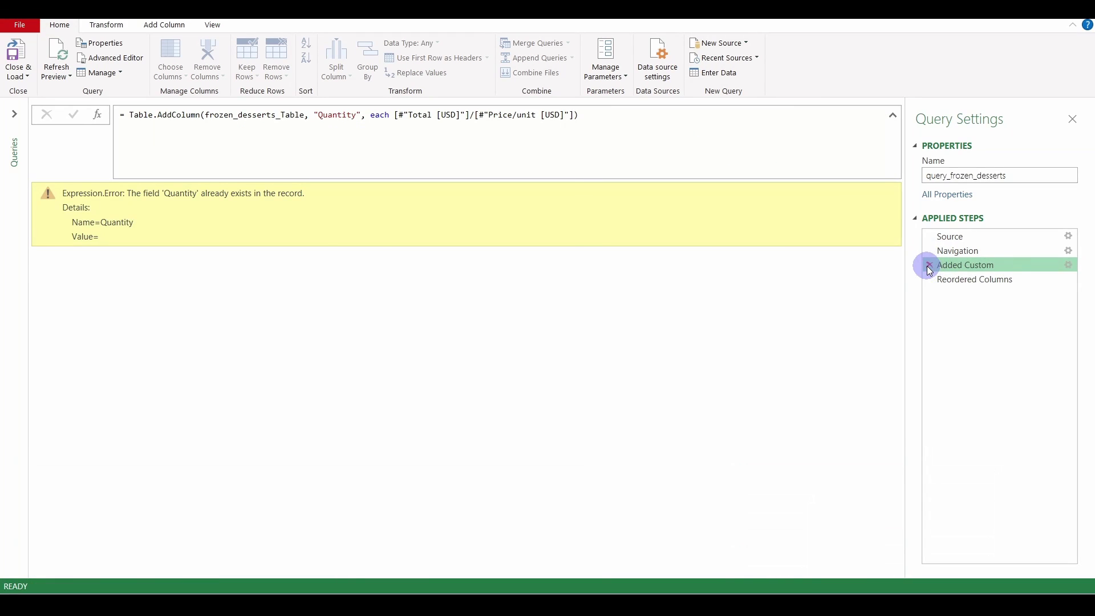
click(930, 265)
click(608, 335)
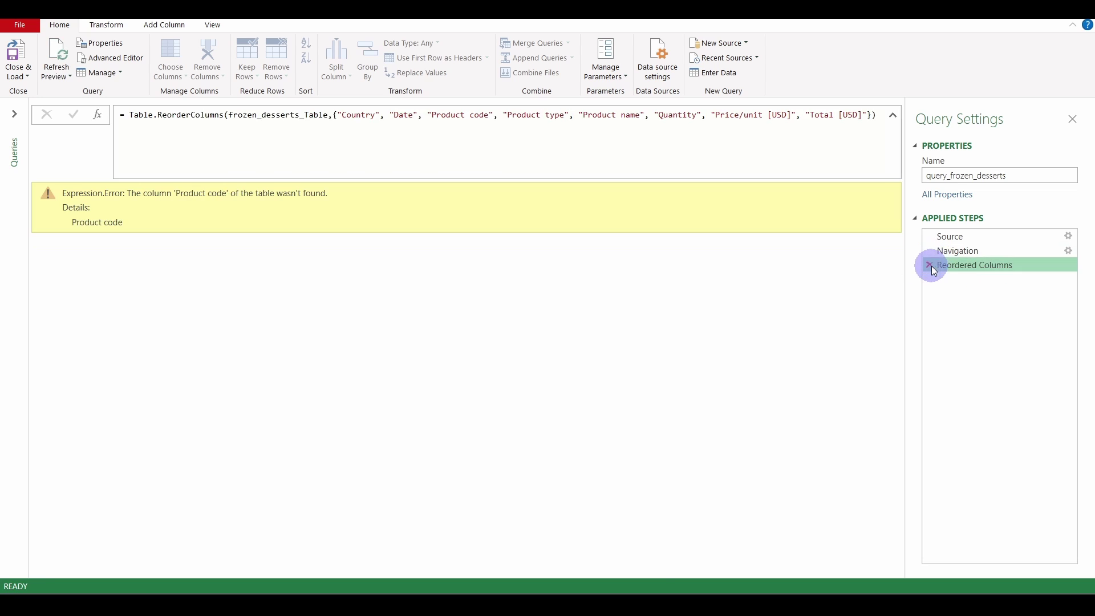
click(930, 265)
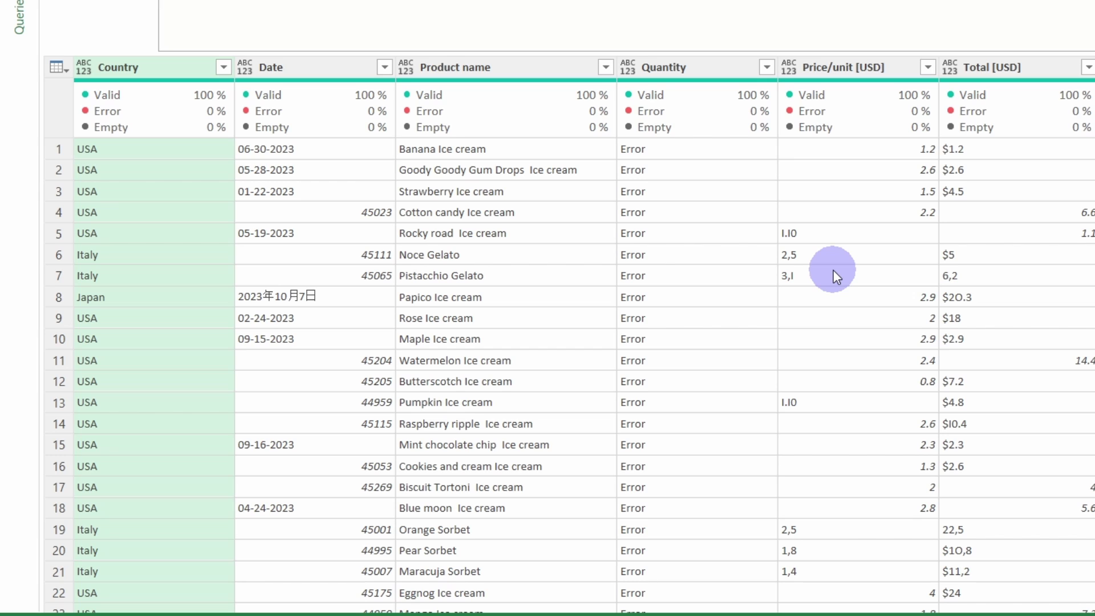
Check the values in the Country column's filter and apply it with Italy, Japan and USA all kept.
click(223, 69)
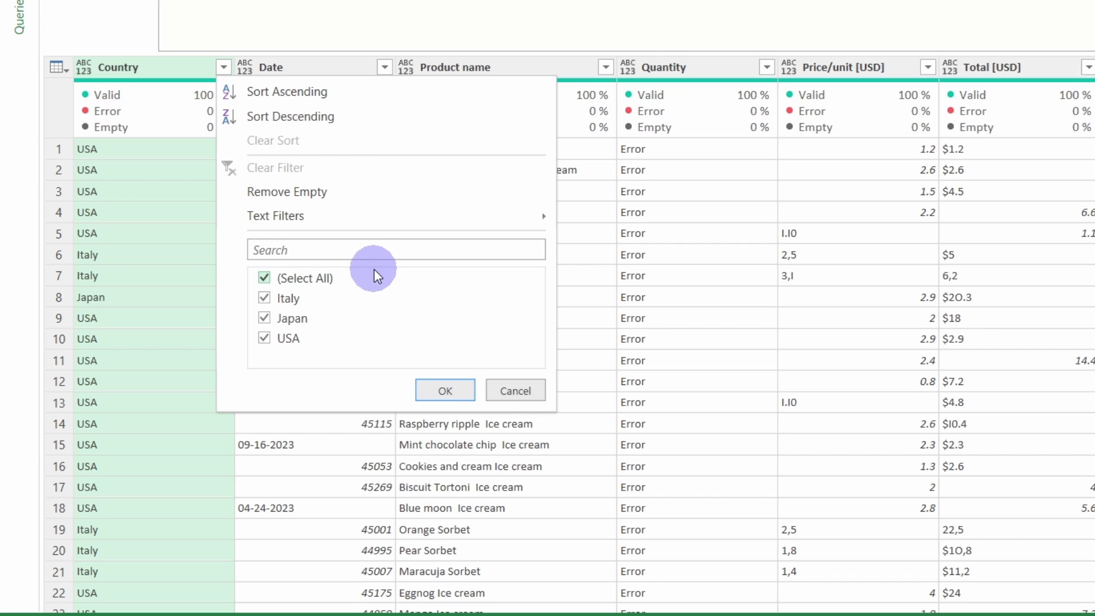
click(438, 394)
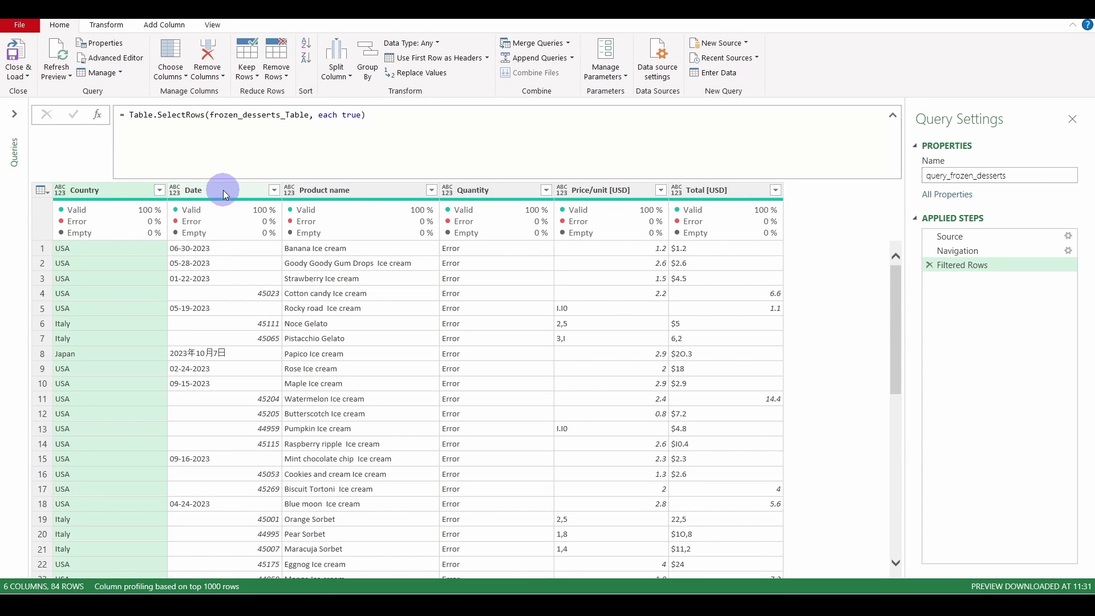
Add a custom column named "USA Date" with the formula if [Country] = "USA" then [Date] else null.
click(165, 25)
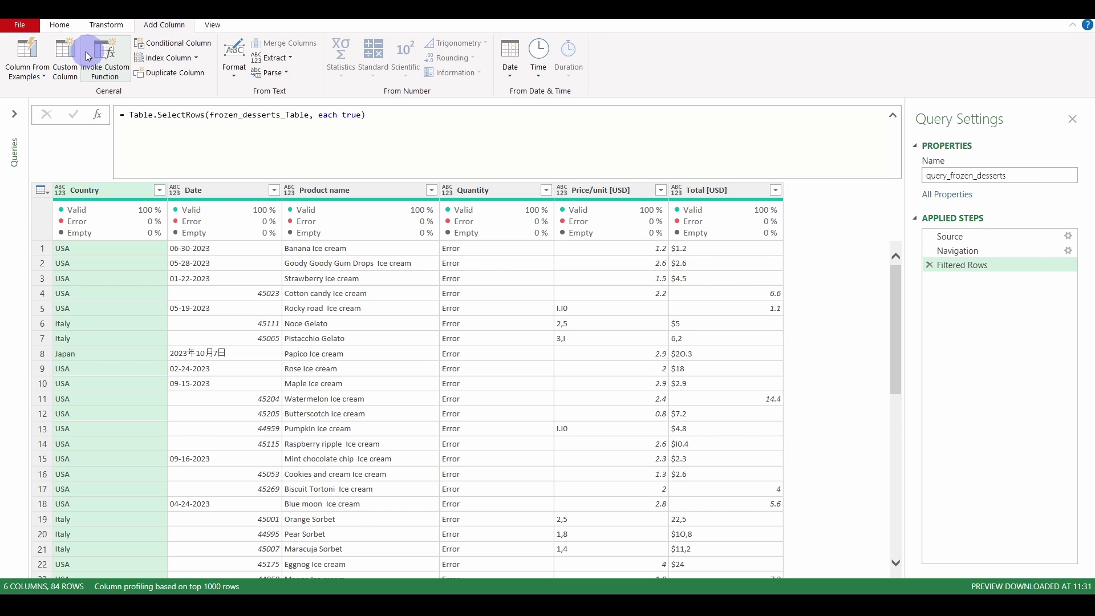
click(65, 57)
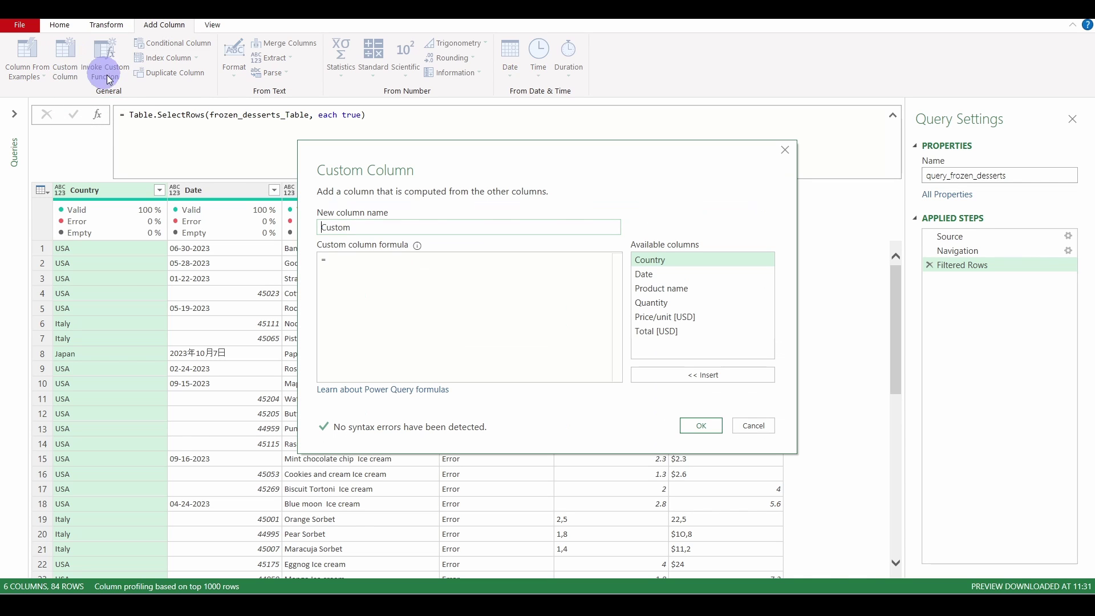
double_click(354, 227)
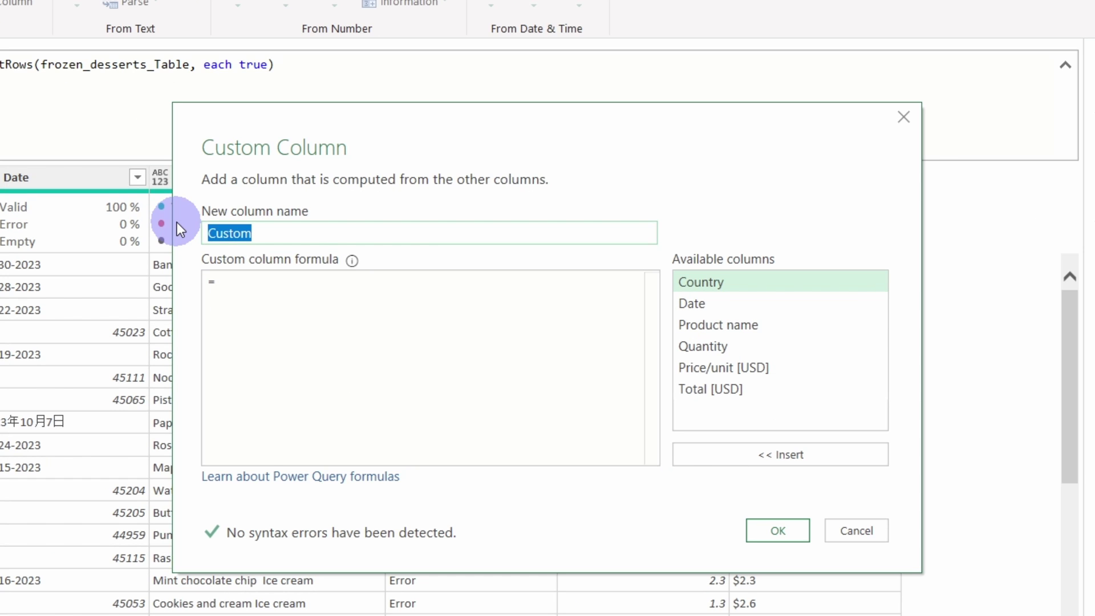
text(USA Date)
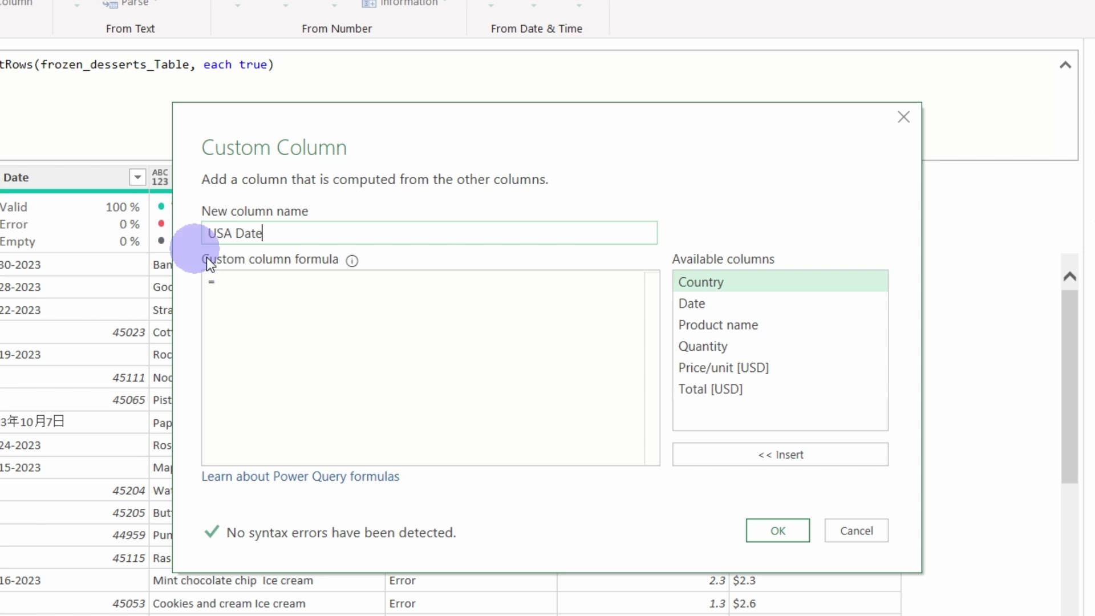
click(244, 281)
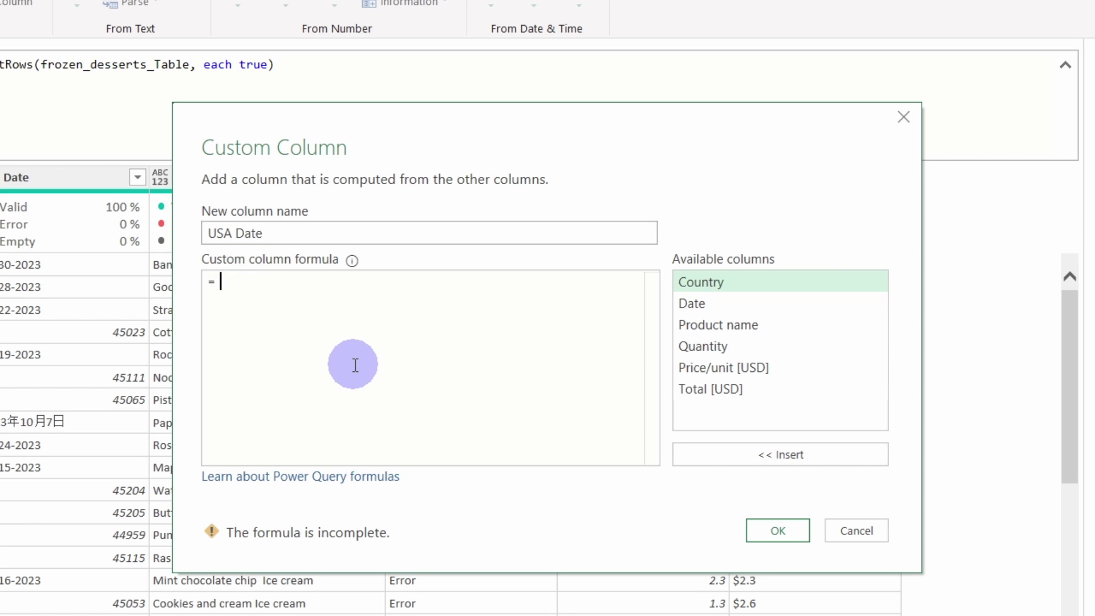
text(if)
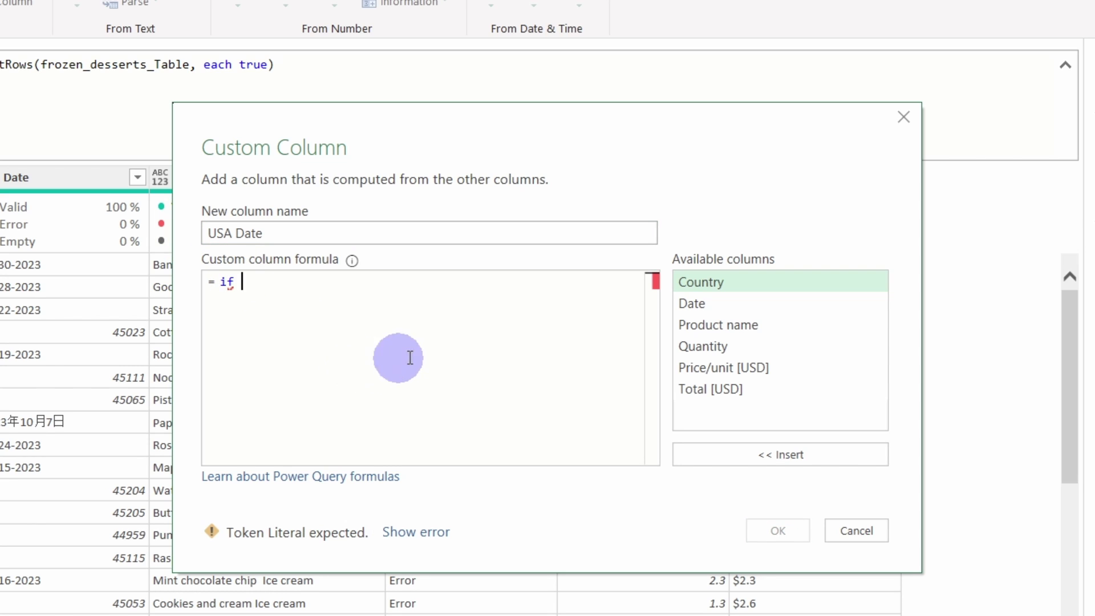
double_click(715, 283)
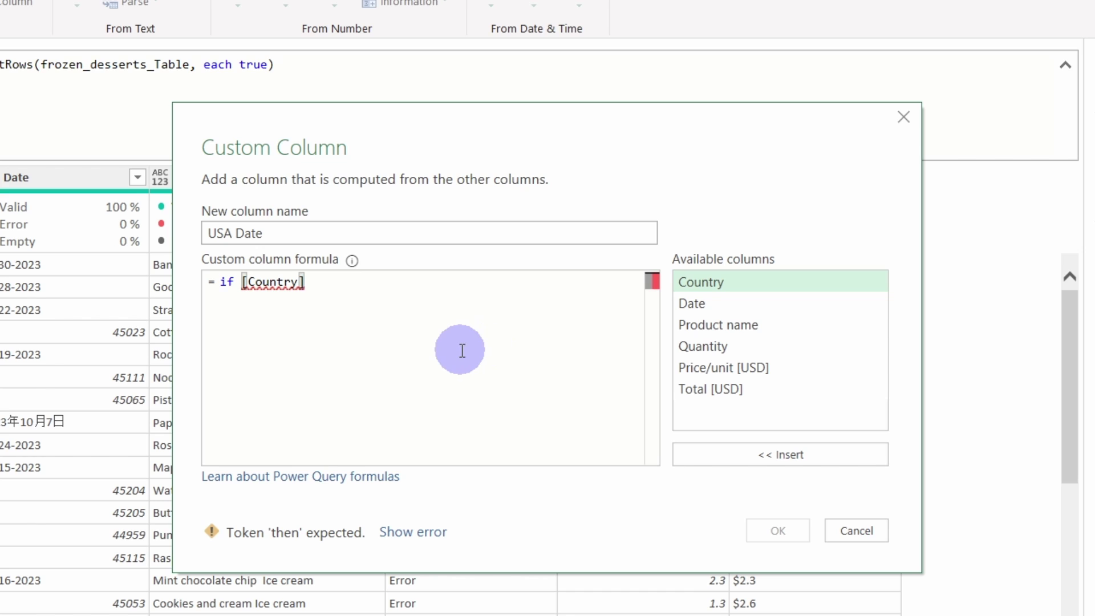
text(= "USA" )
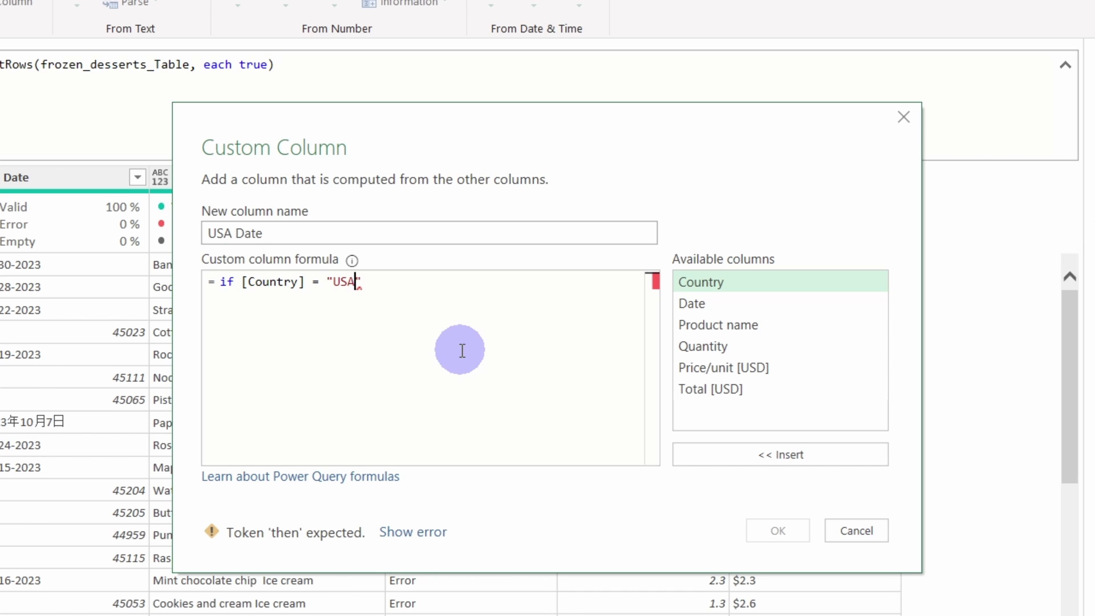
text(then)
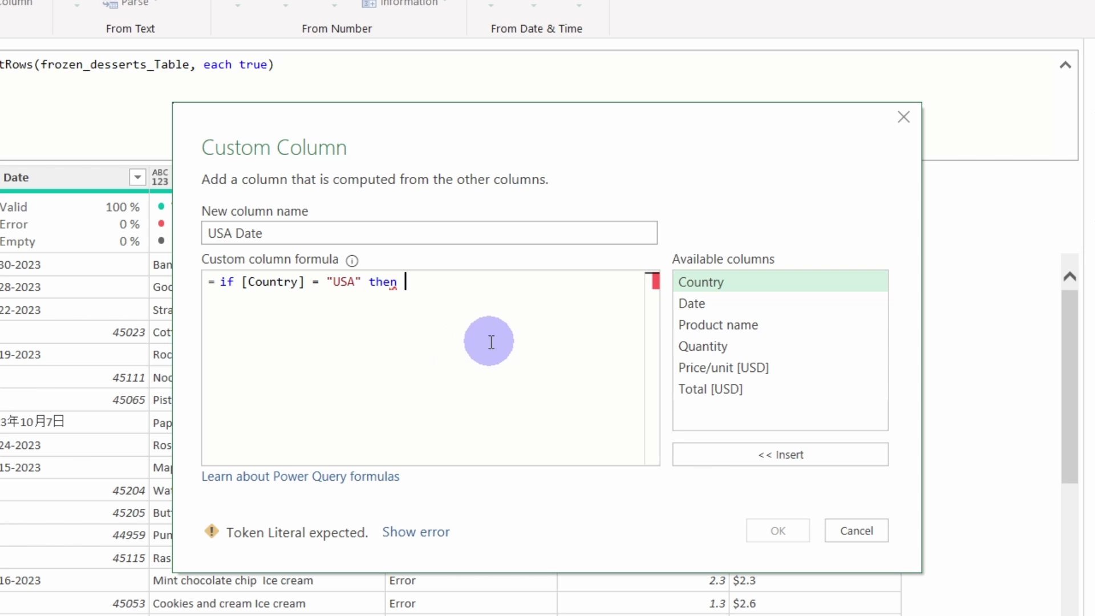
double_click(698, 307)
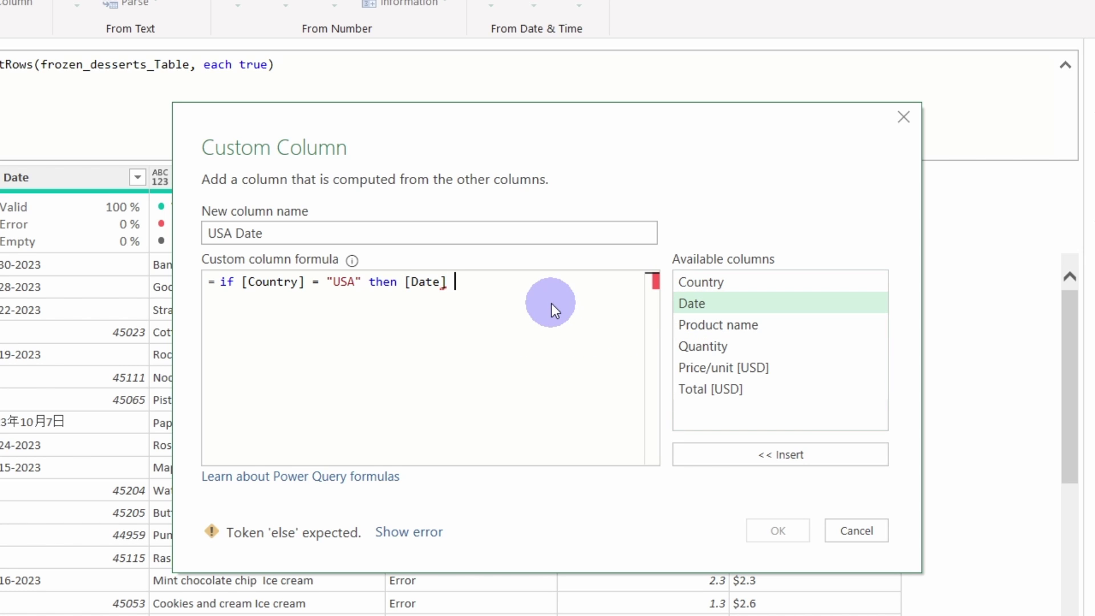
text(else null)
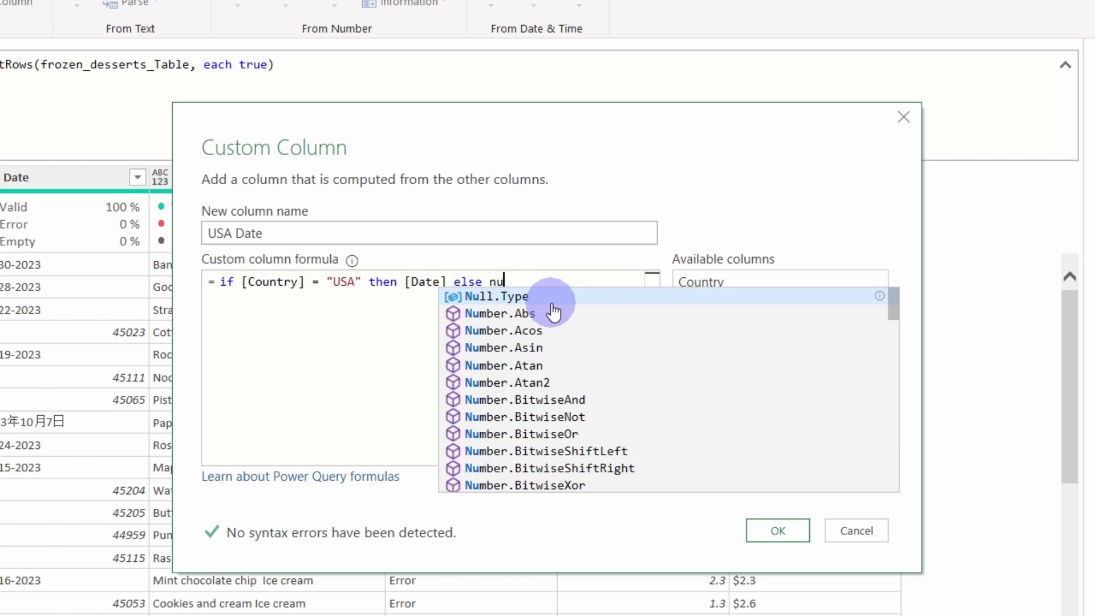
click(775, 530)
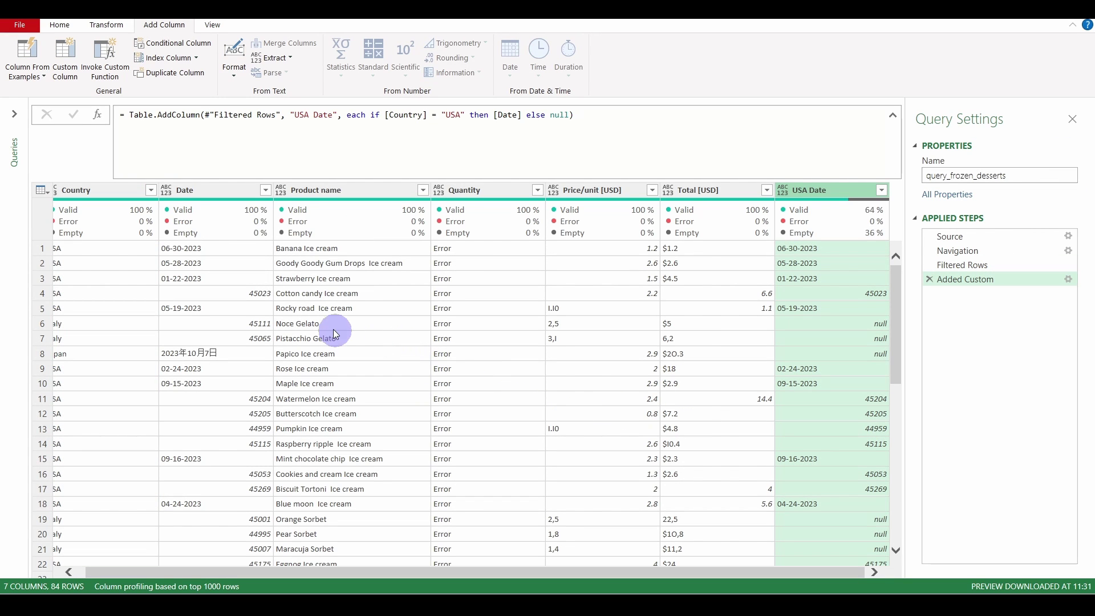
Set up a custom column named "Italy date" whose formula takes [Date] when [Country] = "Italy", else null.
click(72, 58)
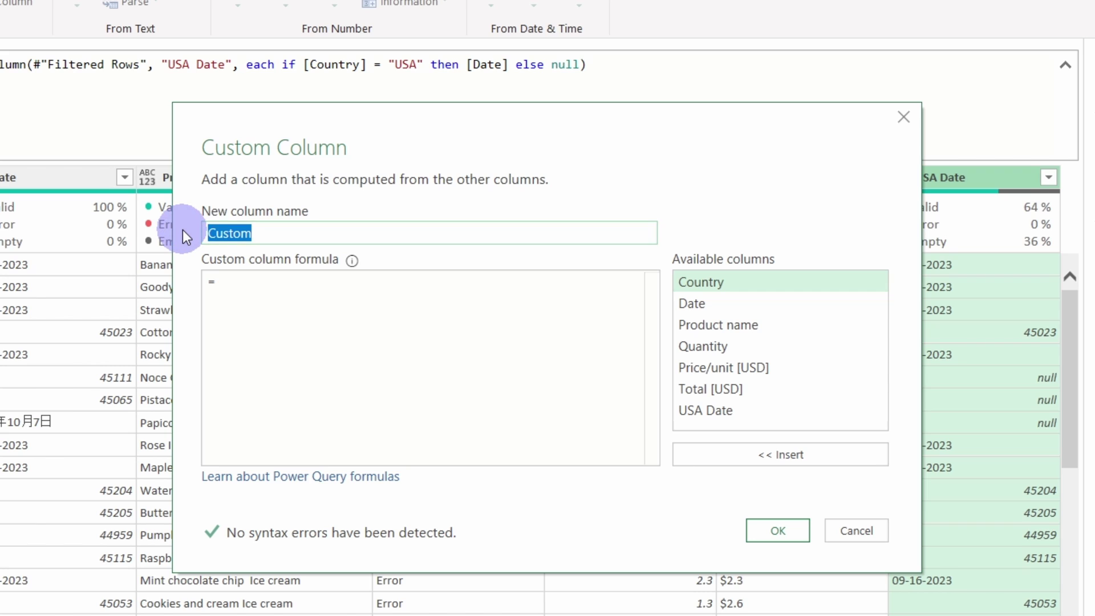
text(Italy date)
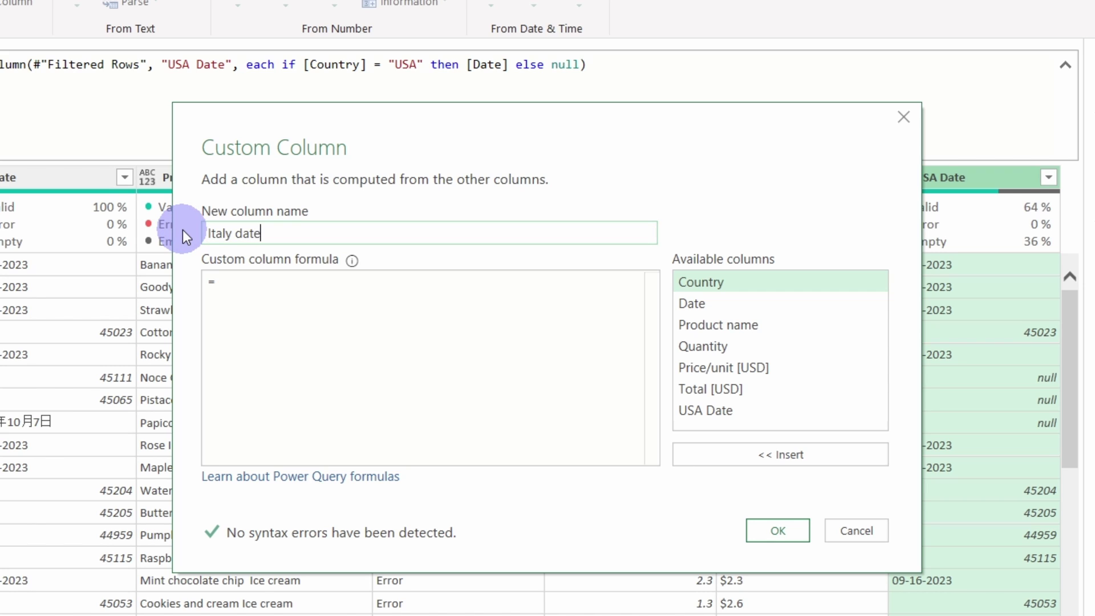
click(235, 276)
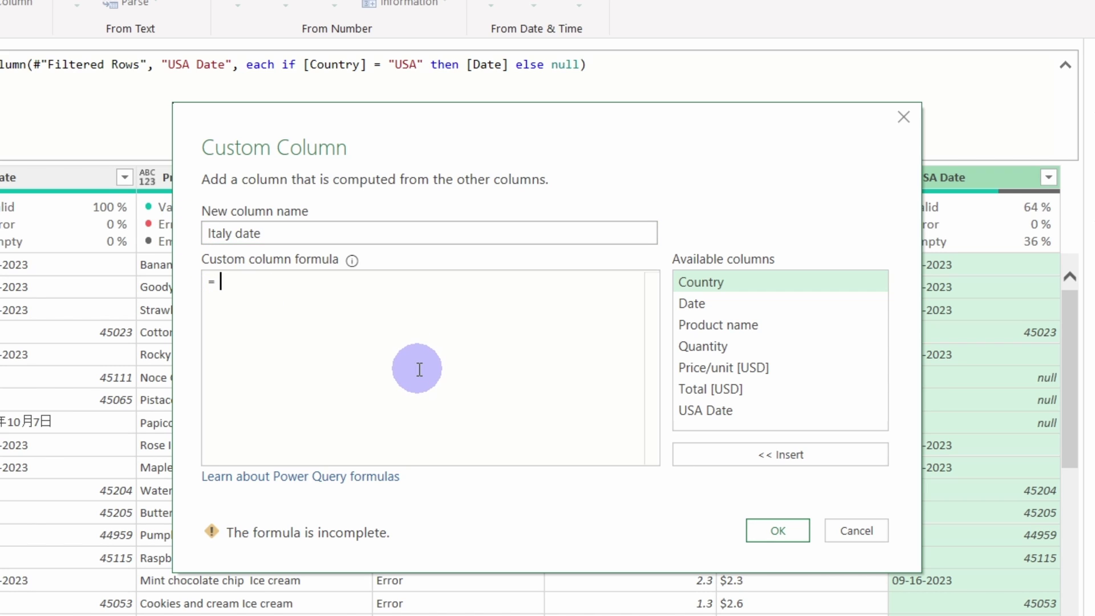
text(id)
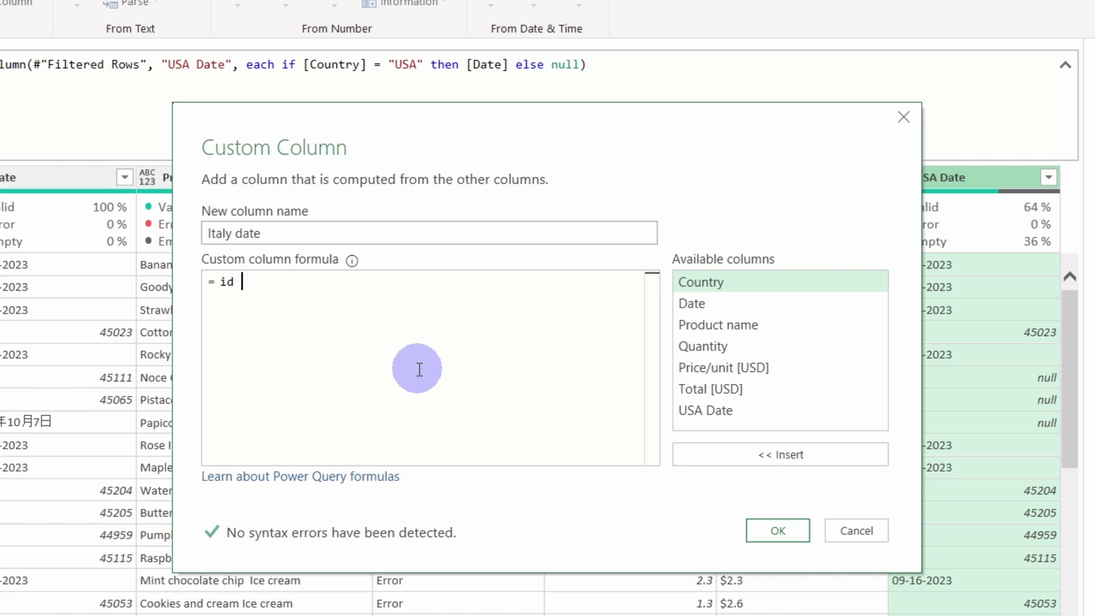
double_click(707, 283)
text(= )
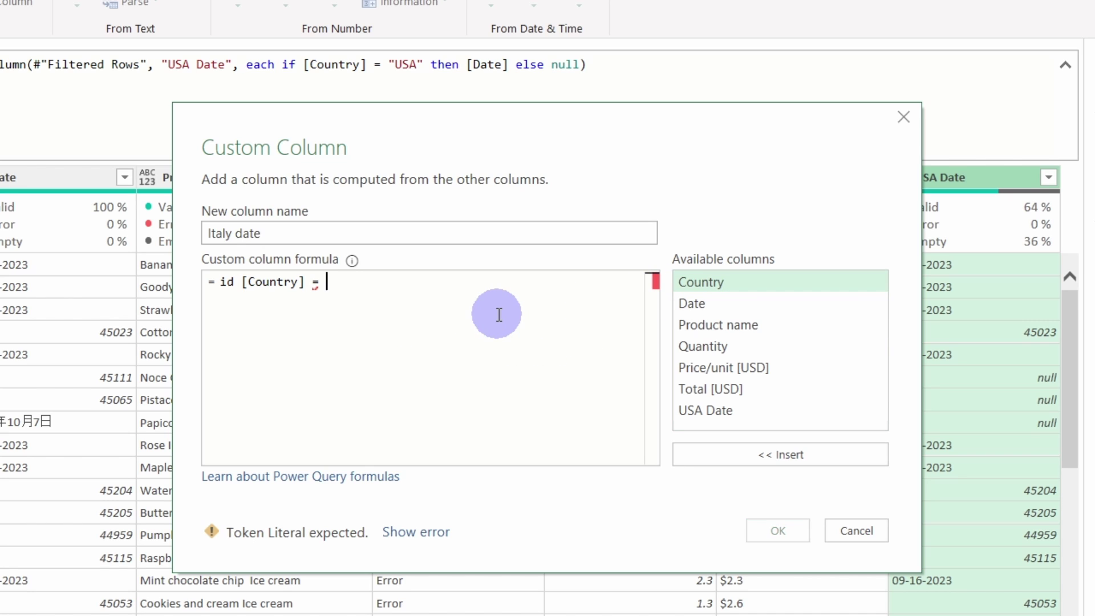
text("Italy")
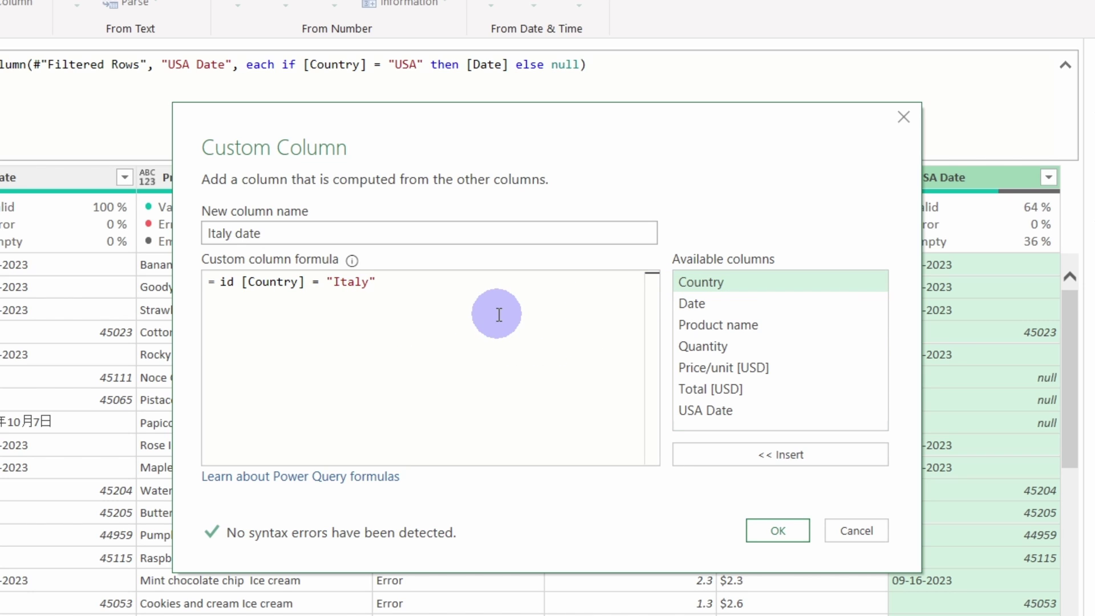
text( then)
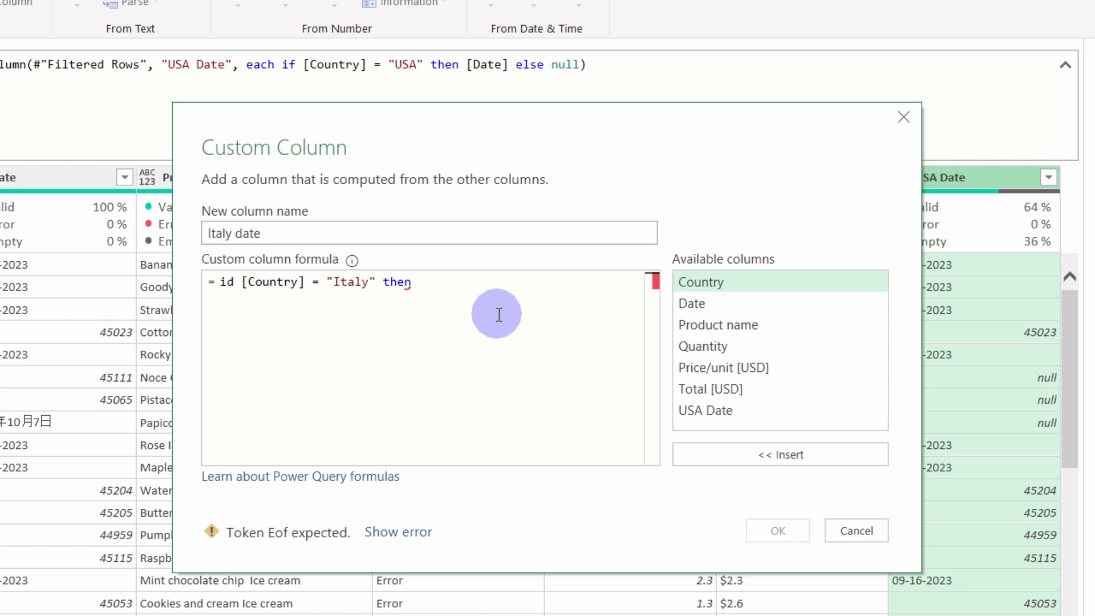
double_click(695, 304)
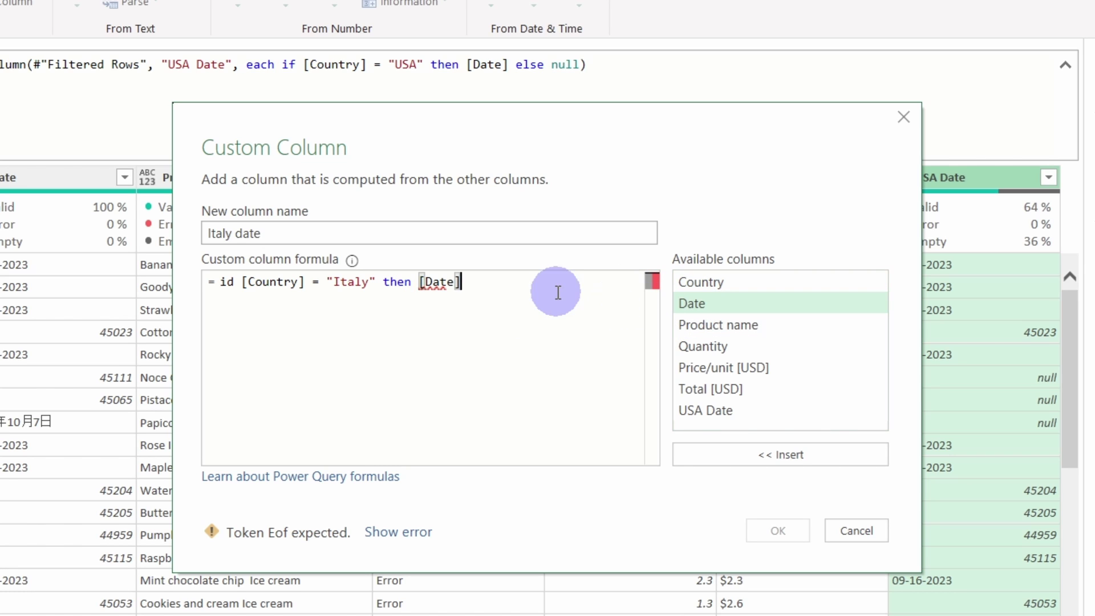
text(else null)
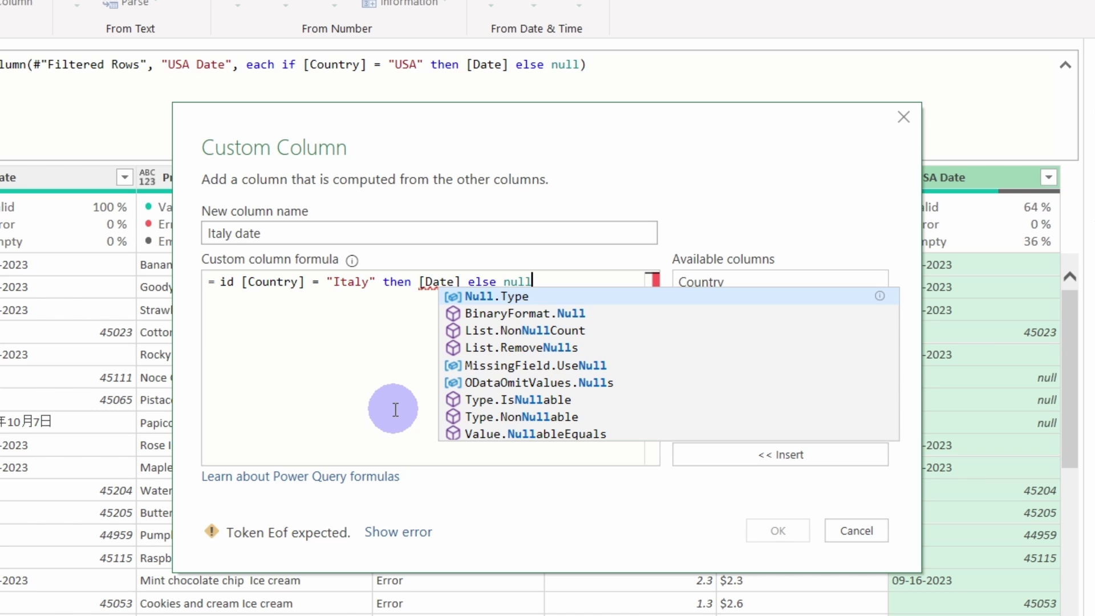
Correct the mistyped first word of the Italy date formula to "if" and add the column.
click(234, 282)
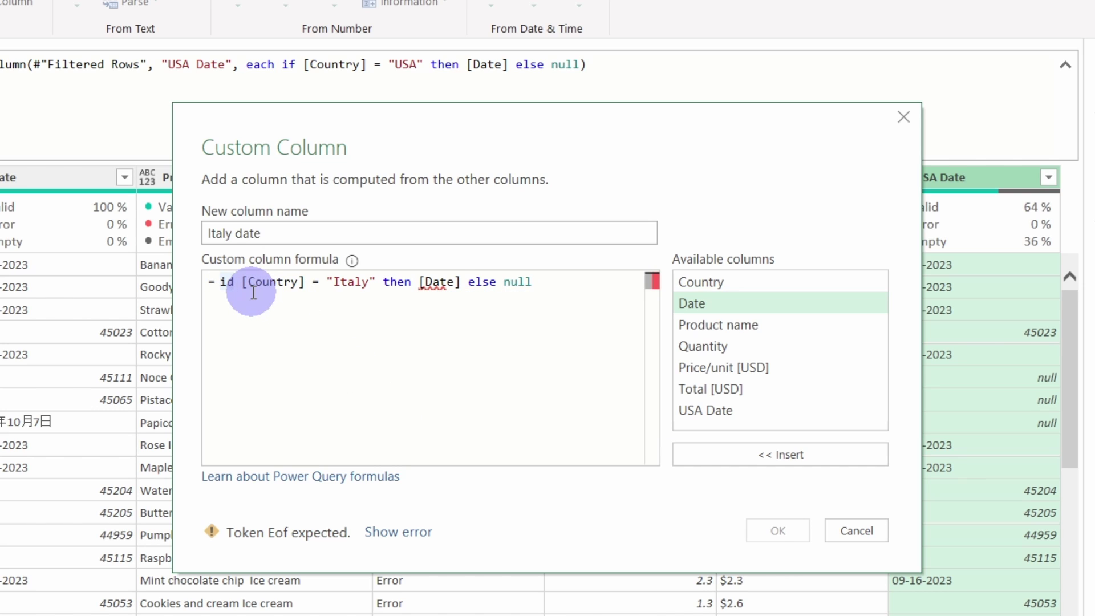
key(BackSpace)
text(f)
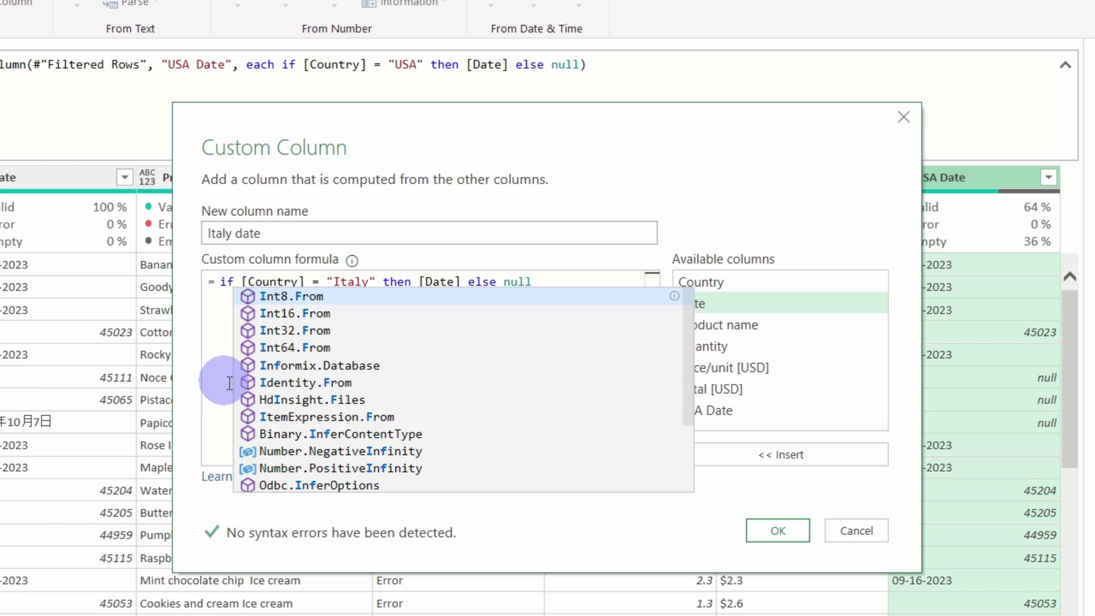
click(772, 533)
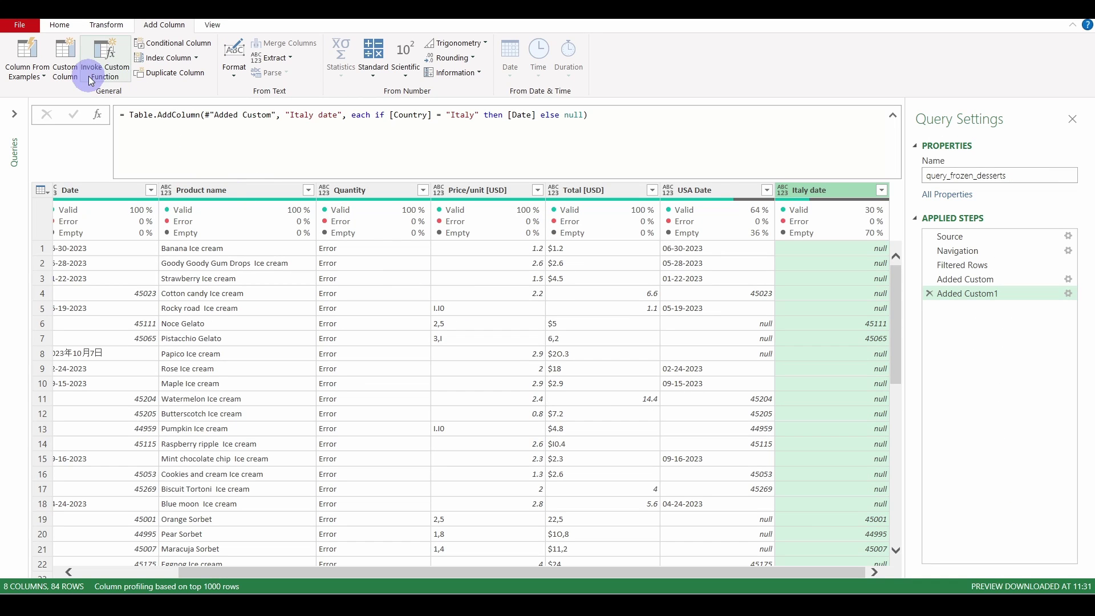
Add a custom column named "Japan Date" with the formula if [Country] = "Japan" then [Date] else null.
click(65, 67)
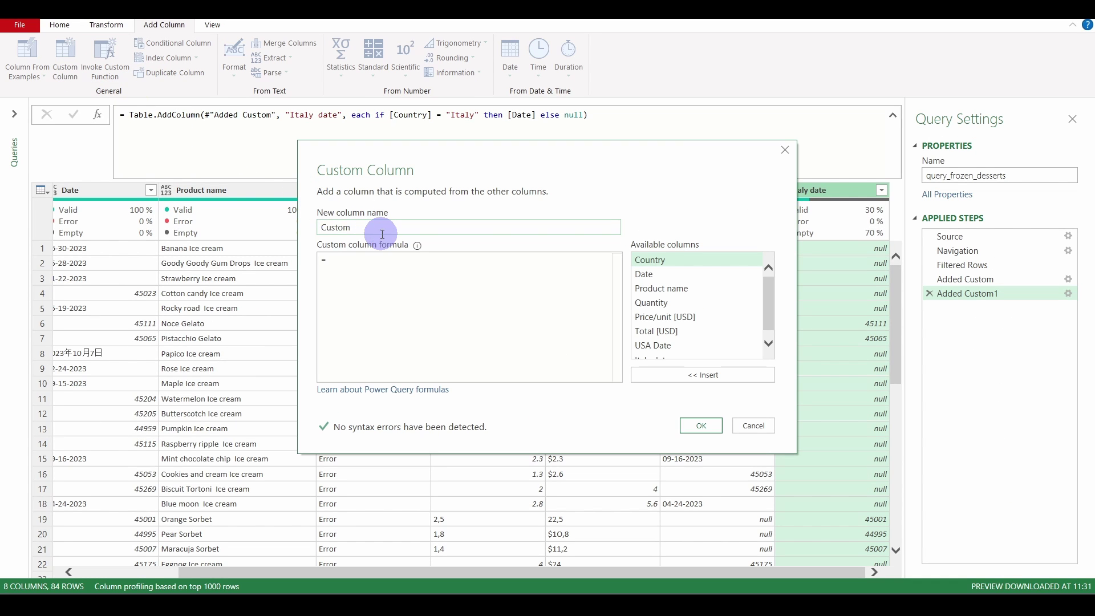
drag(382, 233, 294, 229)
text(Japan Date)
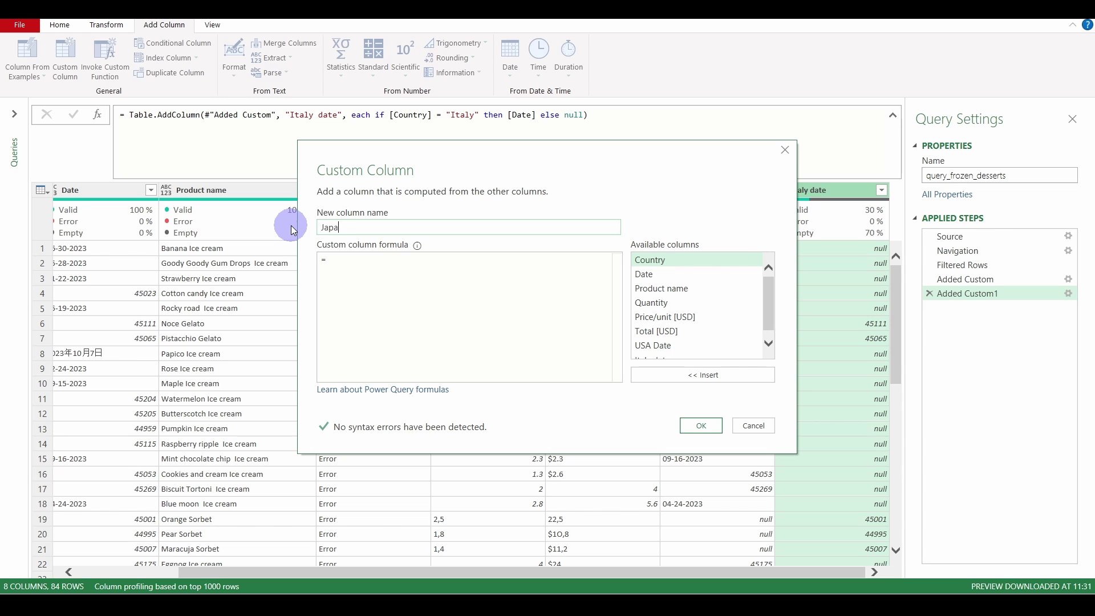
click(371, 264)
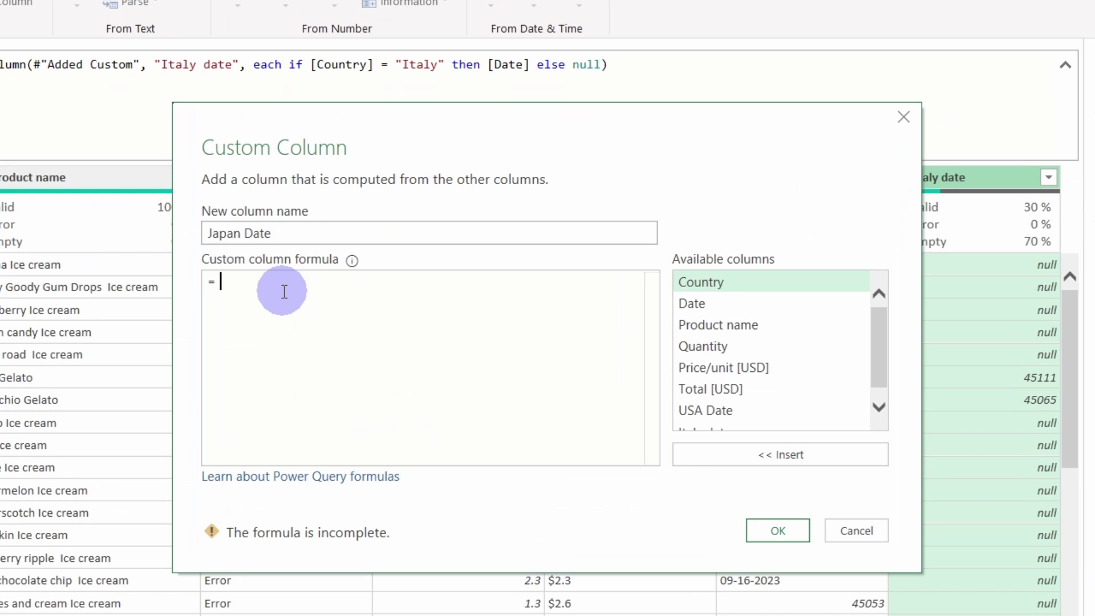
text(if)
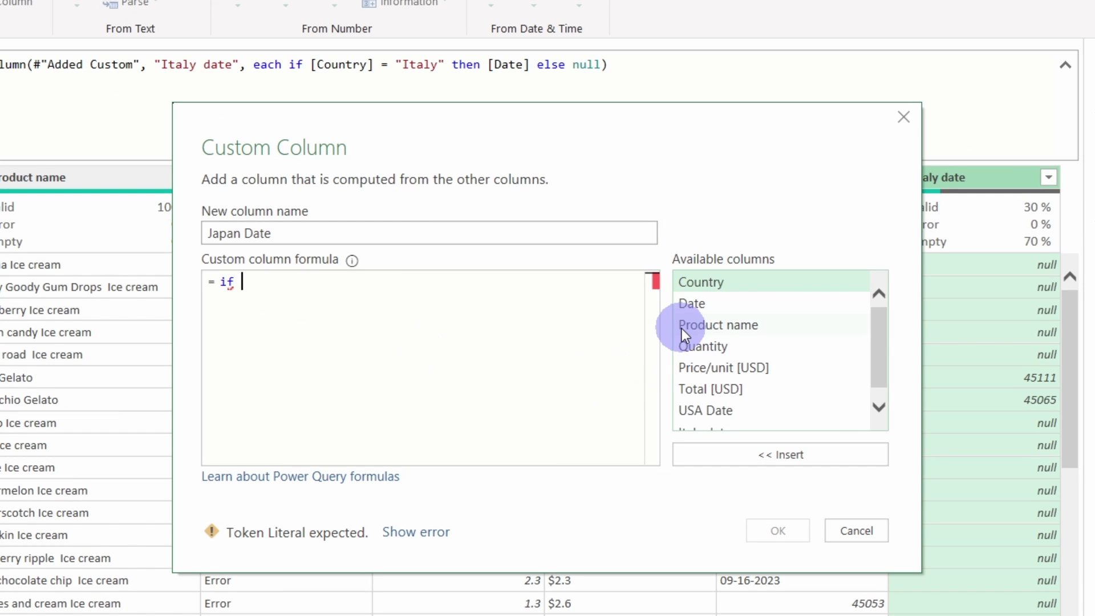
double_click(692, 283)
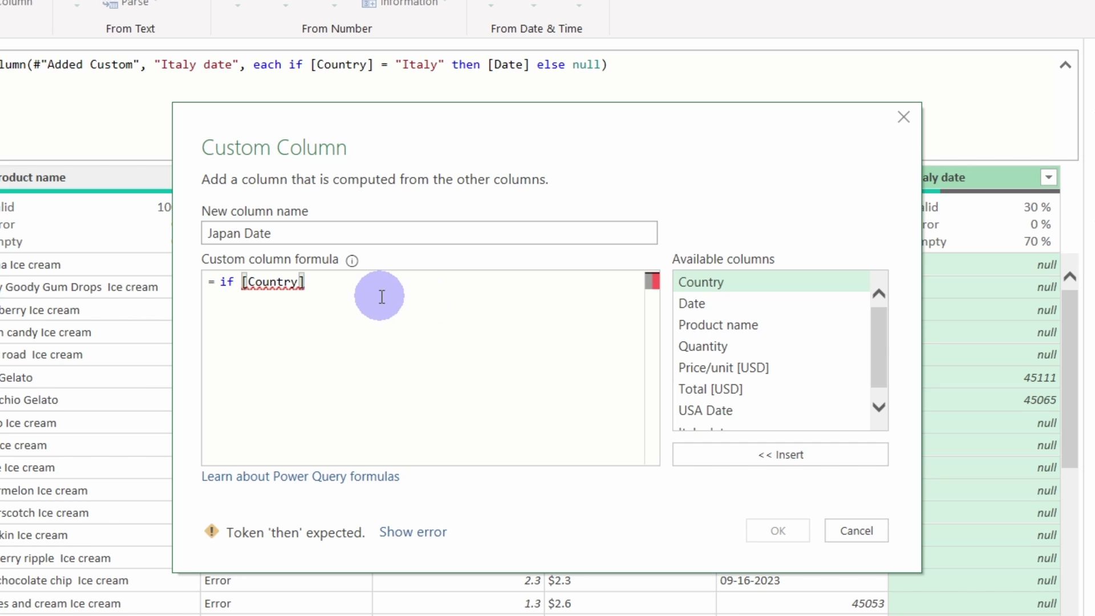
text(= )
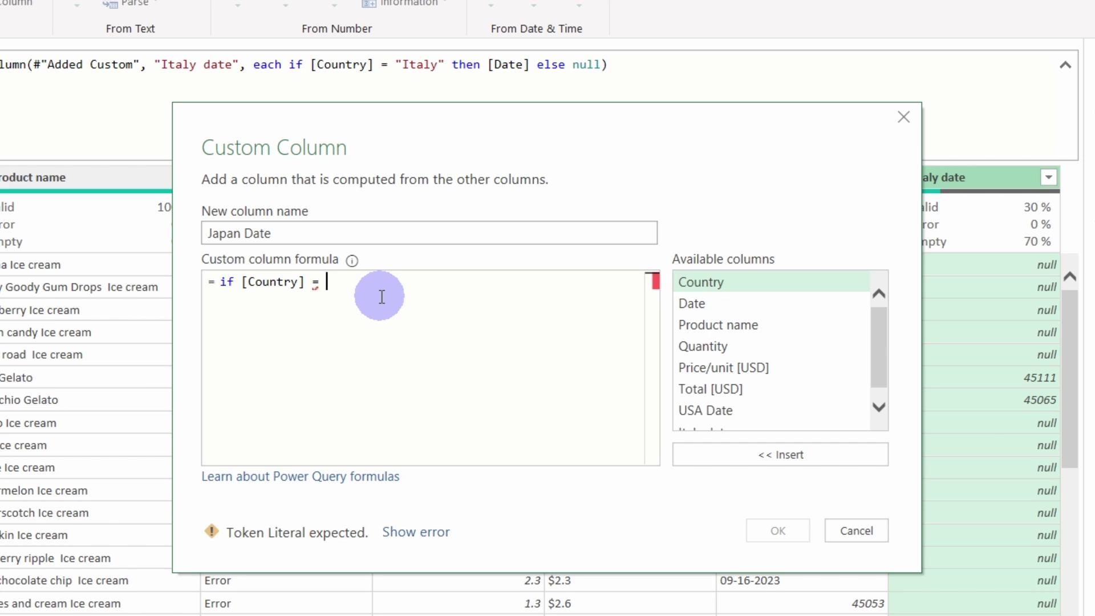
text("Japan")
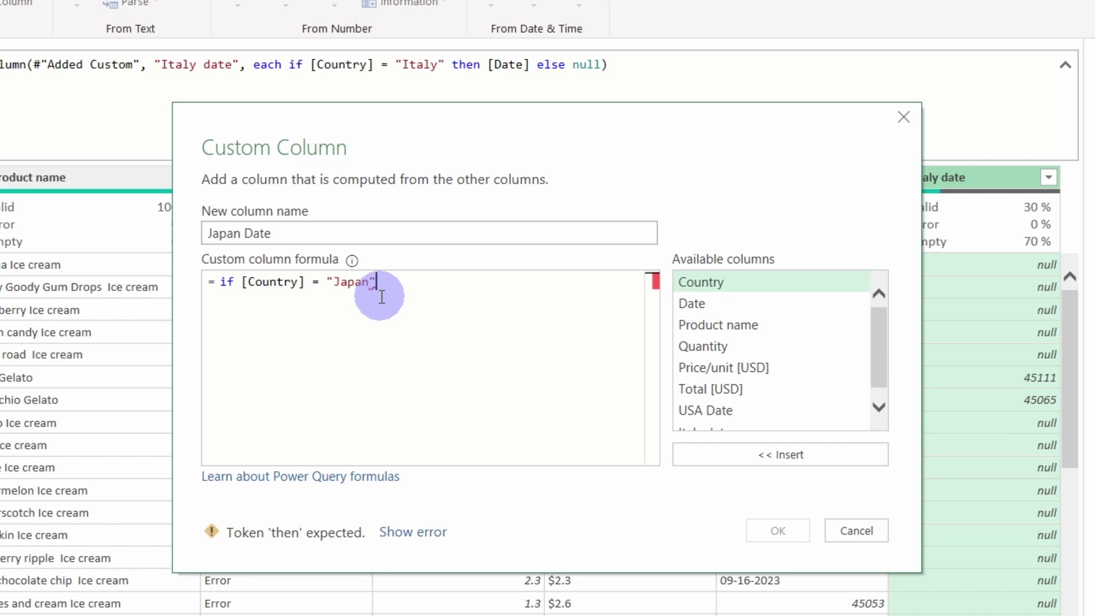
text( then)
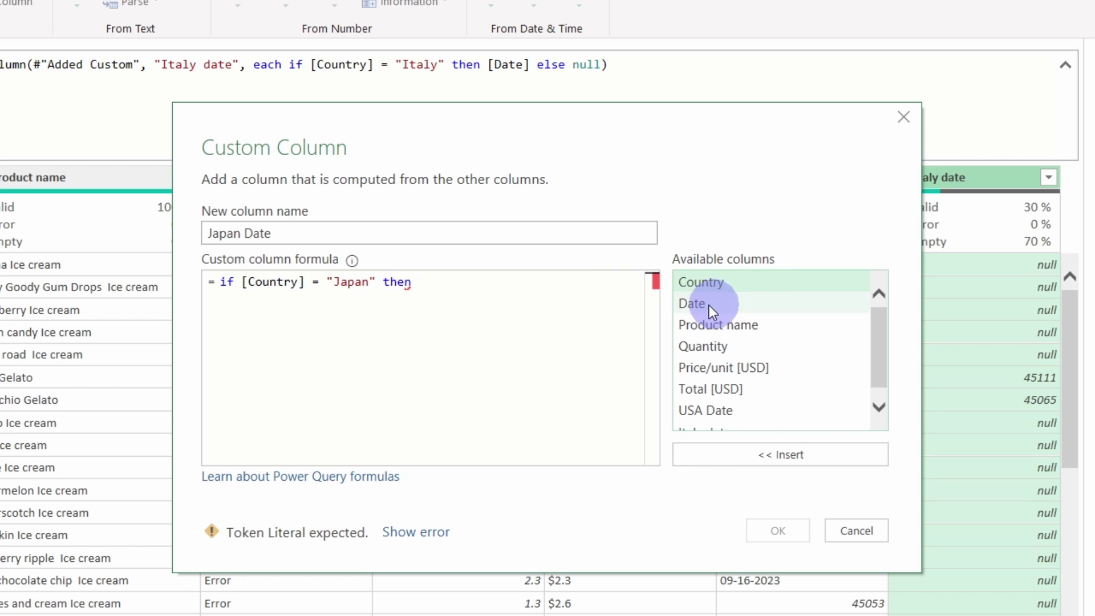
double_click(707, 306)
click(543, 305)
text(else nu)
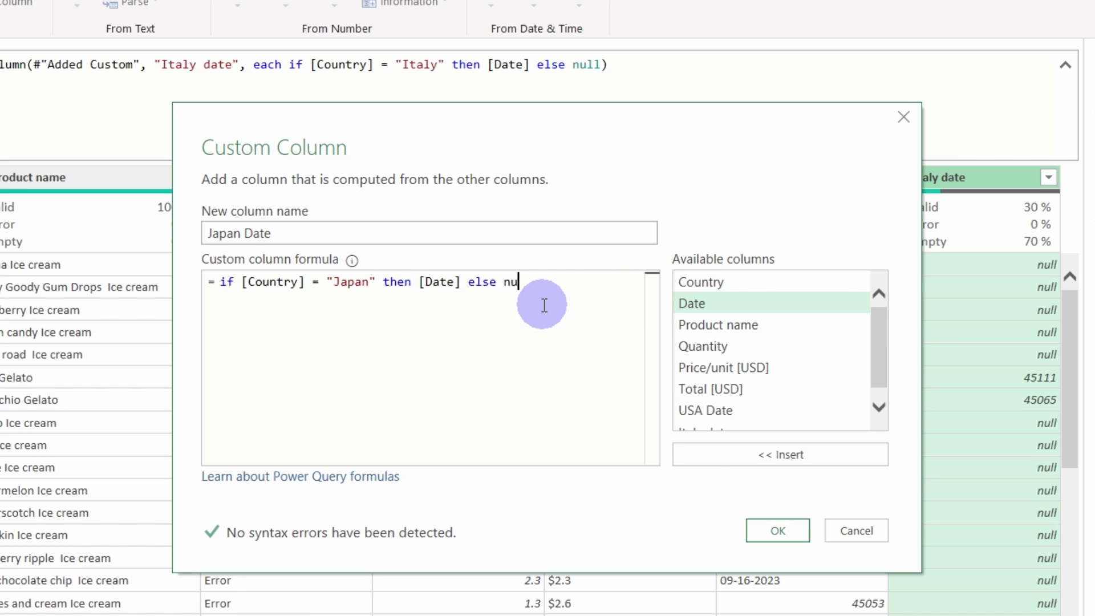
text(ll)
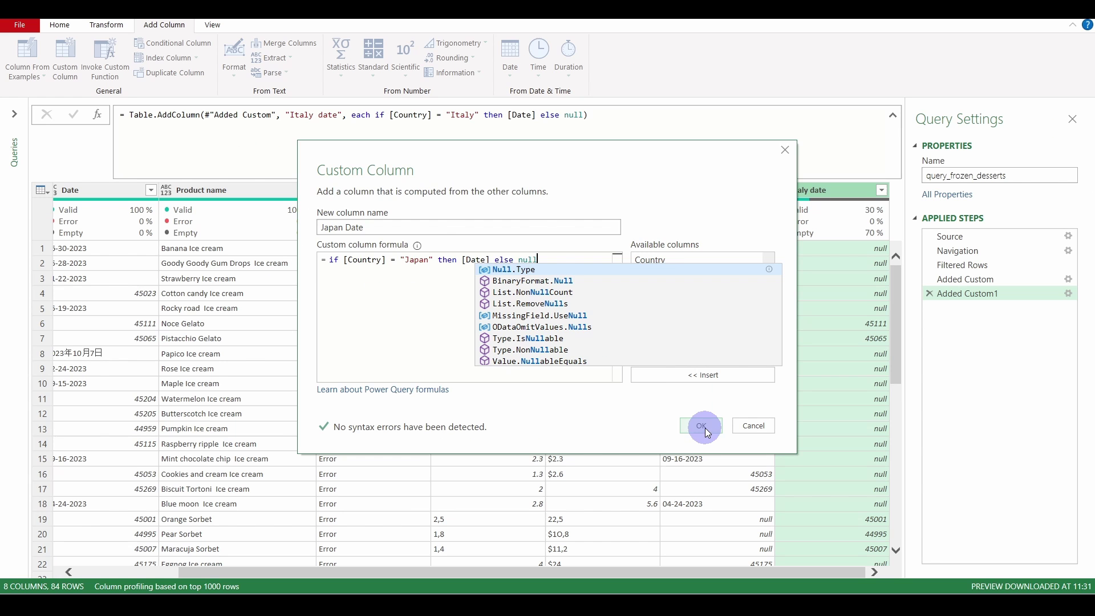
click(778, 530)
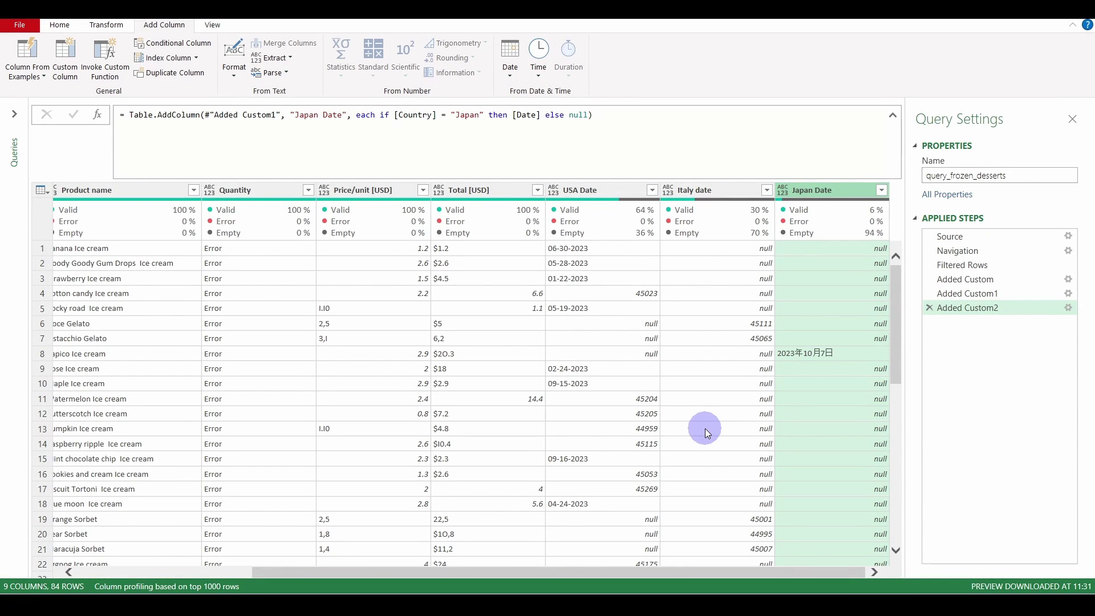
Change the USA Date column's type using locale, with data type Date and locale English (United States).
right_click(587, 192)
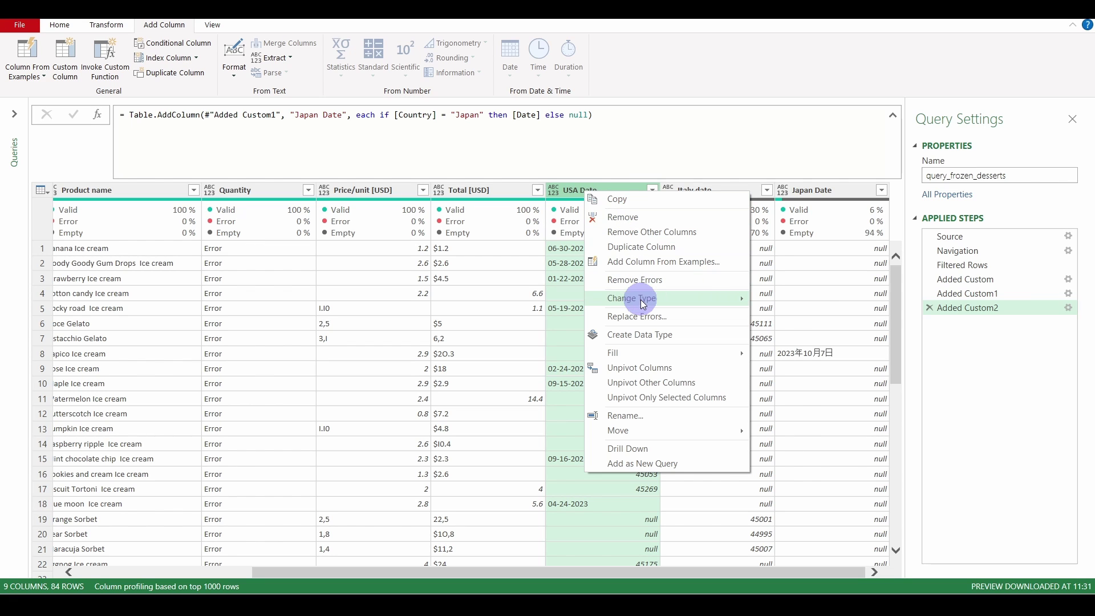
mouse_move(633, 298)
click(794, 480)
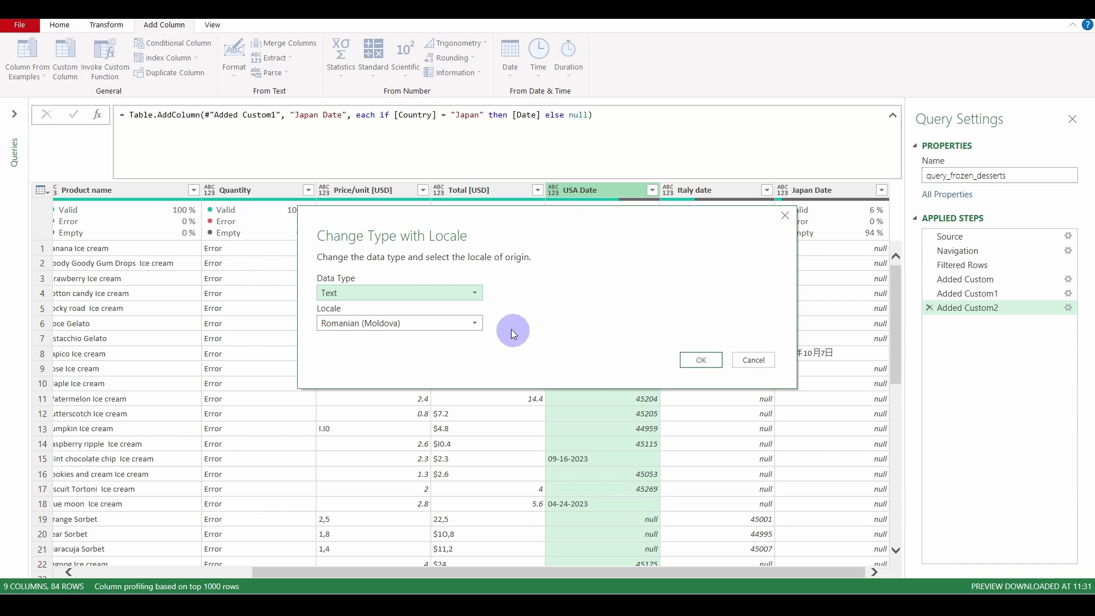
click(469, 297)
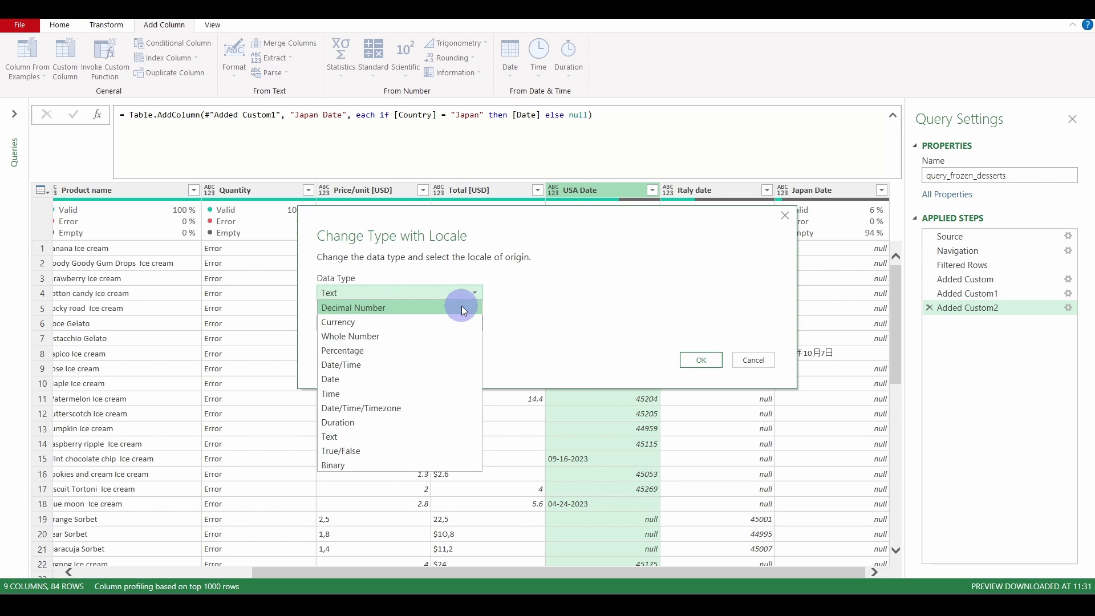
click(415, 377)
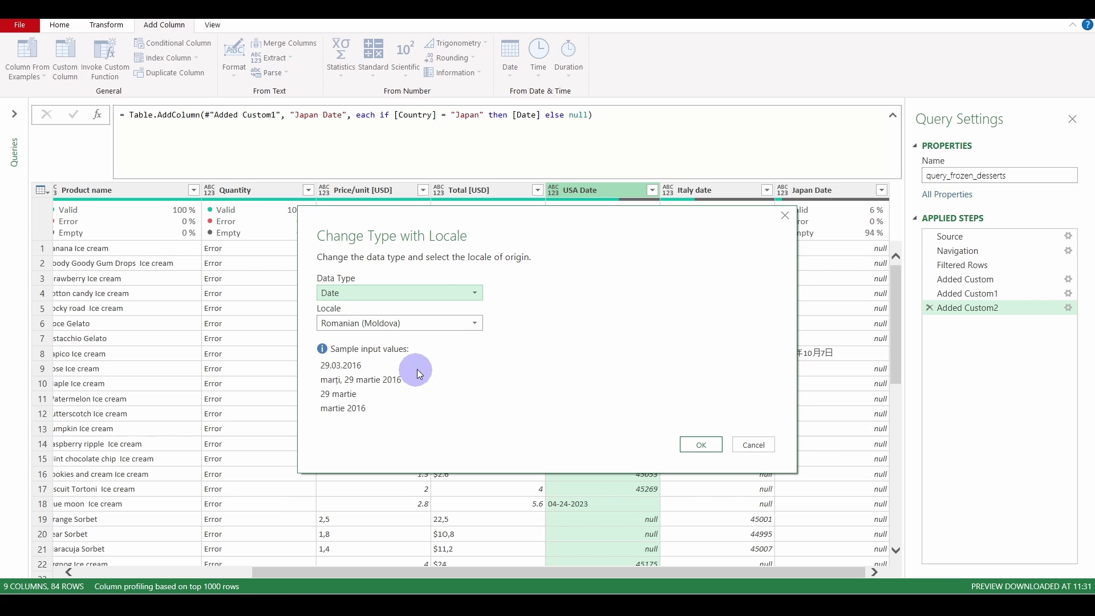
click(416, 323)
scroll(427, 255, up, 13)
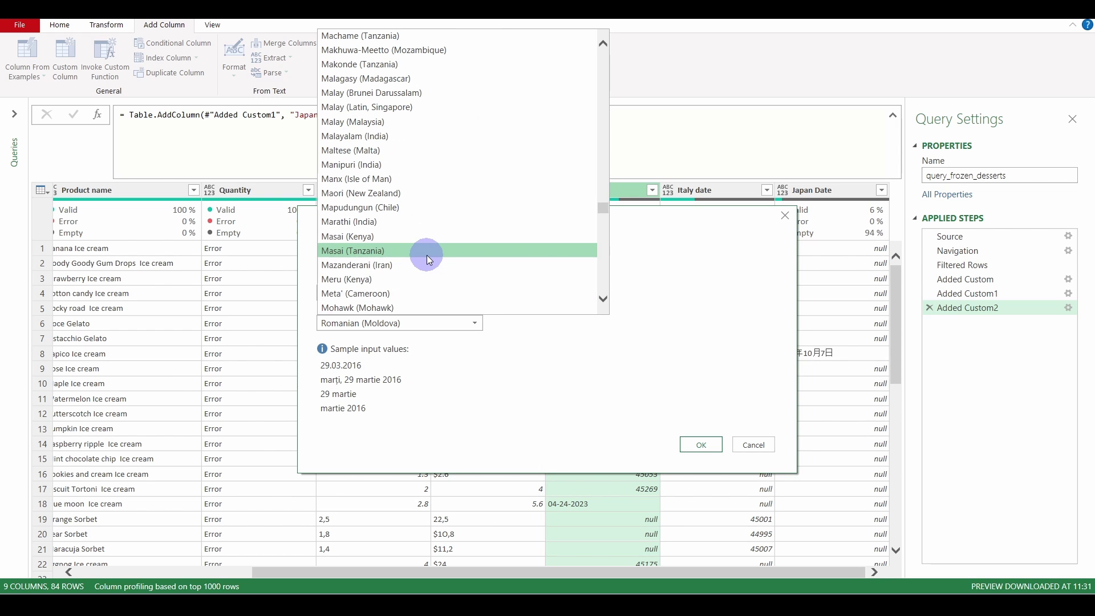
scroll(427, 255, up, 20)
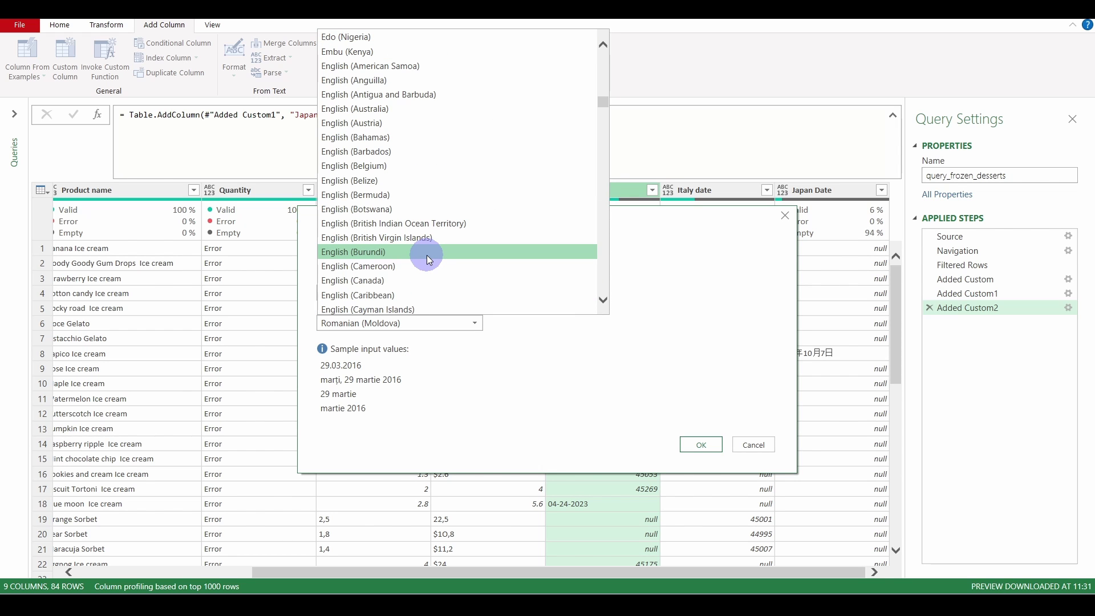
scroll(433, 252, down, 10)
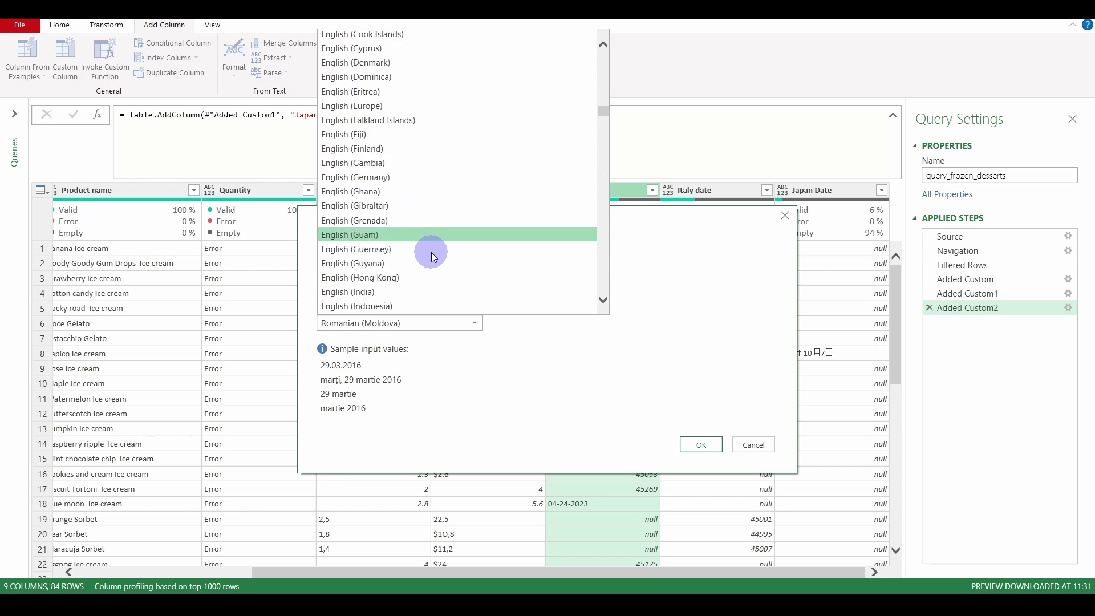
scroll(429, 252, down, 10)
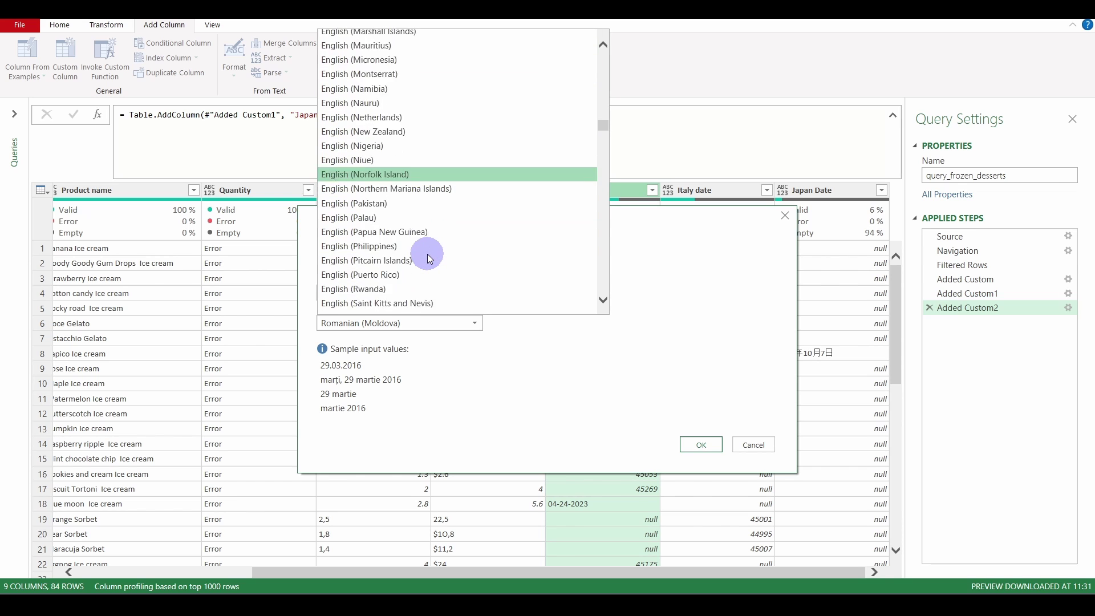
scroll(430, 257, down, 8)
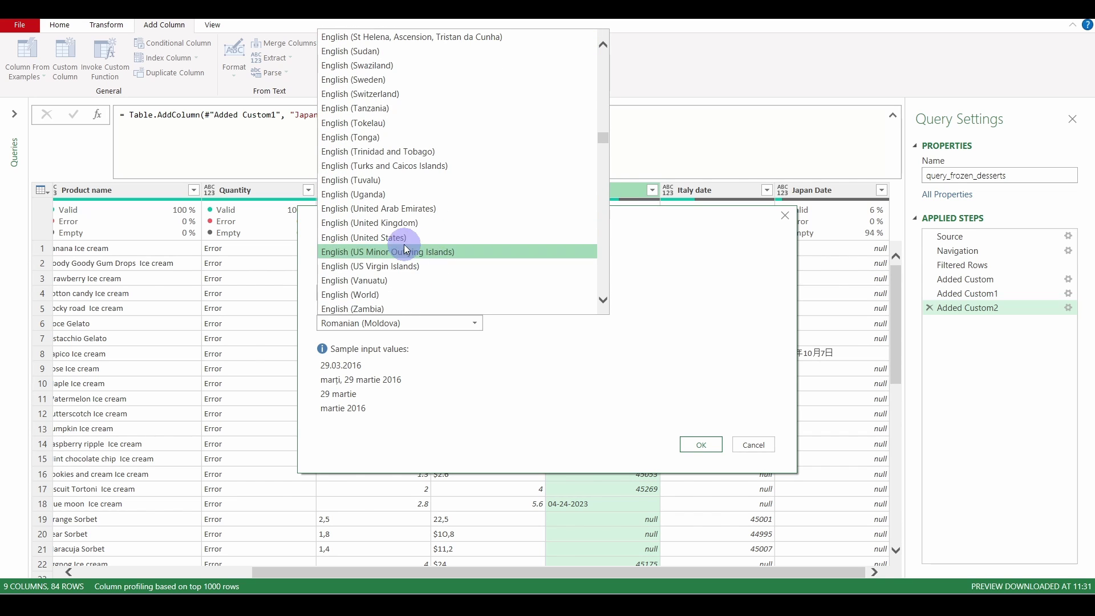
click(426, 254)
click(694, 443)
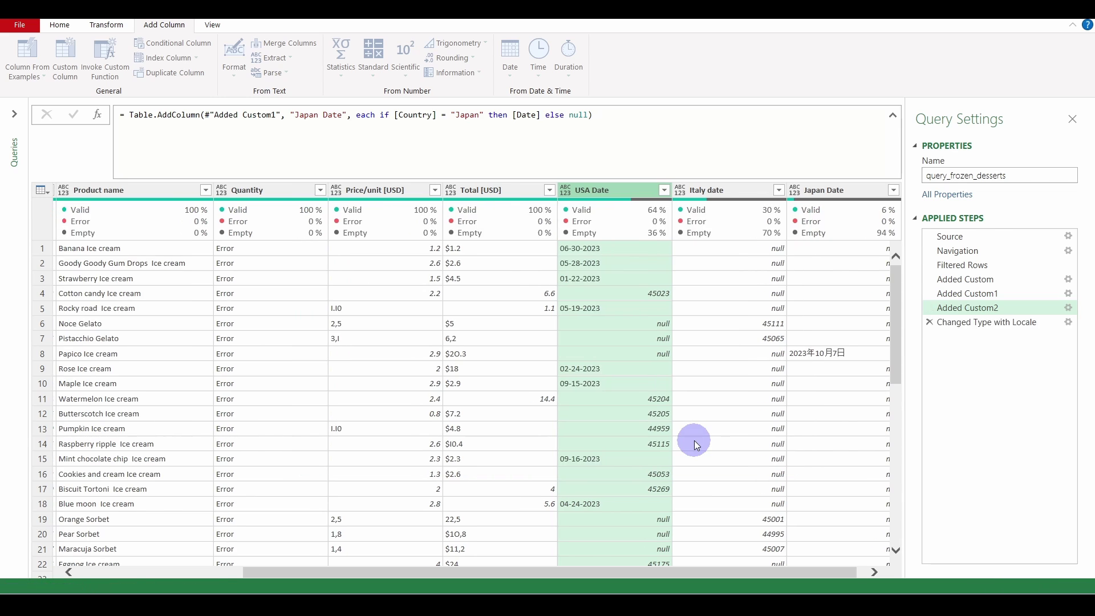
Change the Italy date column's type using locale, with data type Date and locale Italian (Italy).
right_click(709, 192)
mouse_move(758, 313)
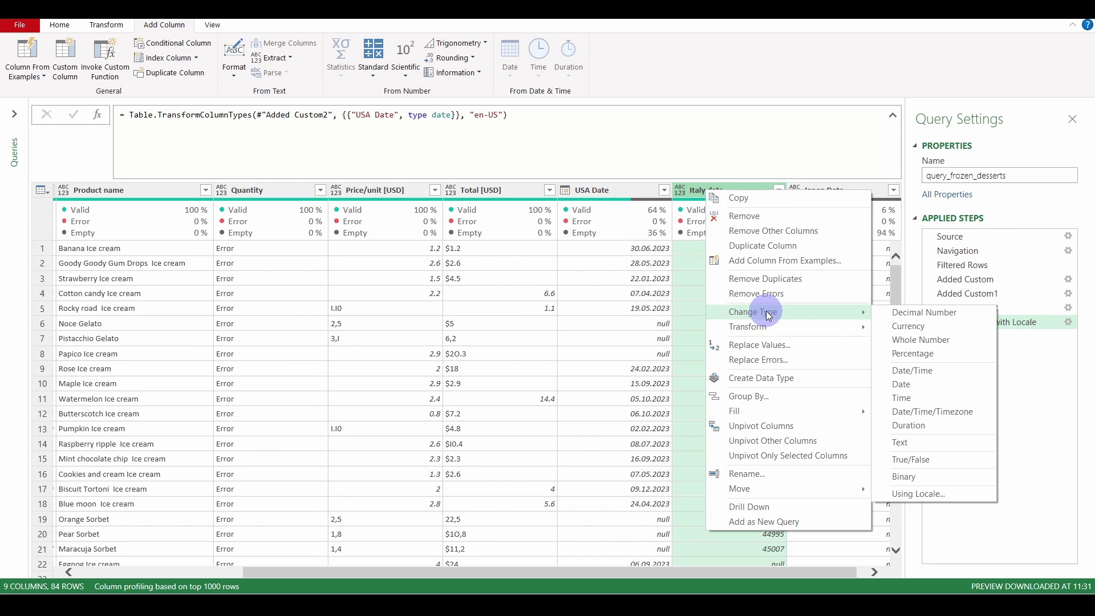
click(940, 491)
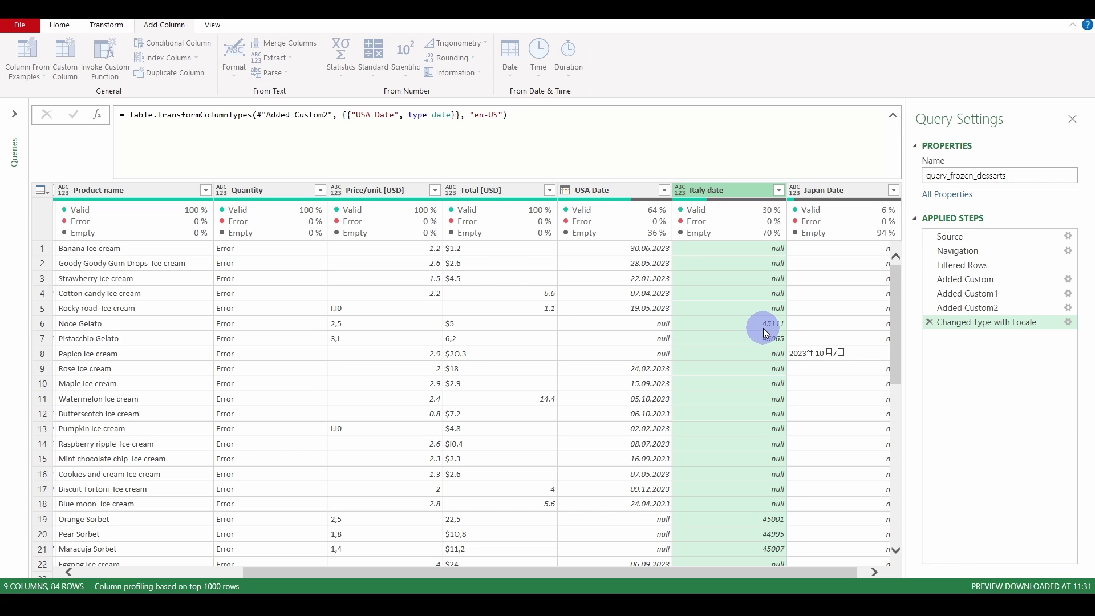
click(406, 292)
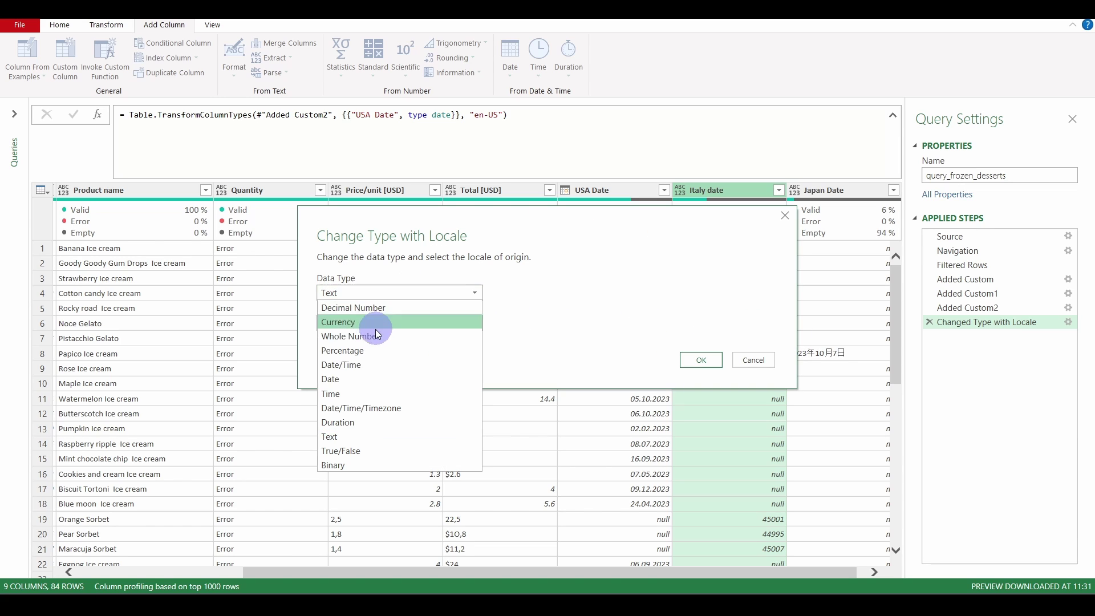
click(365, 380)
click(416, 323)
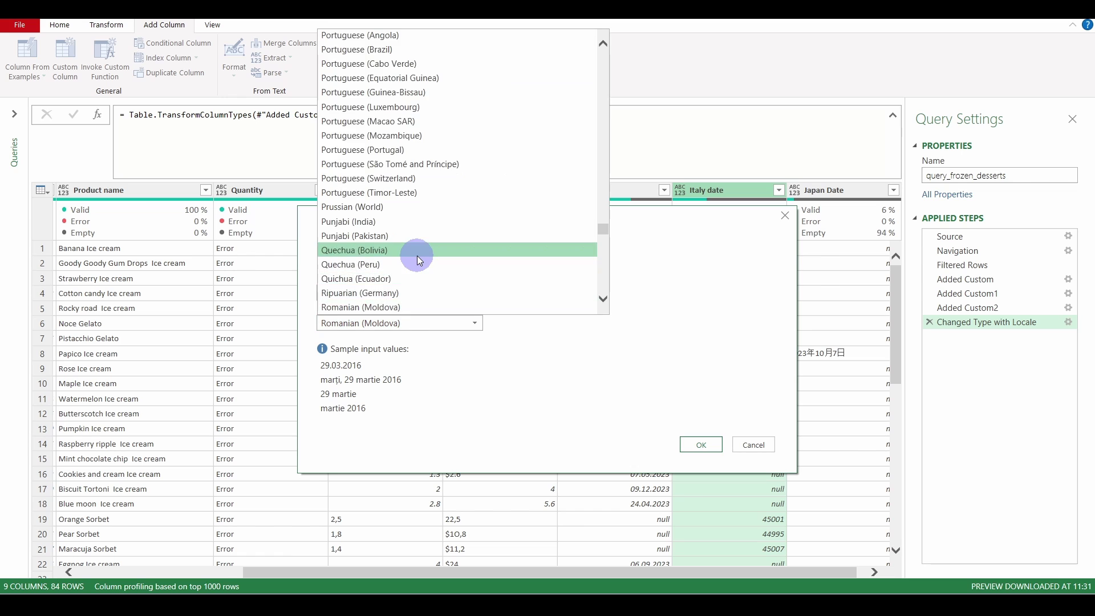
key(i)
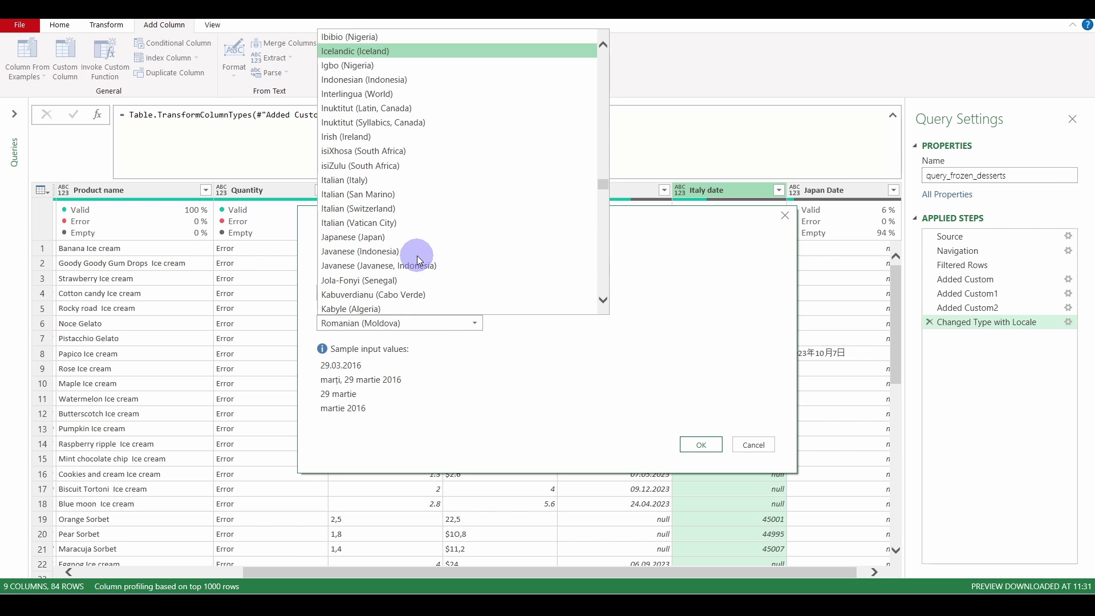
click(358, 179)
click(701, 445)
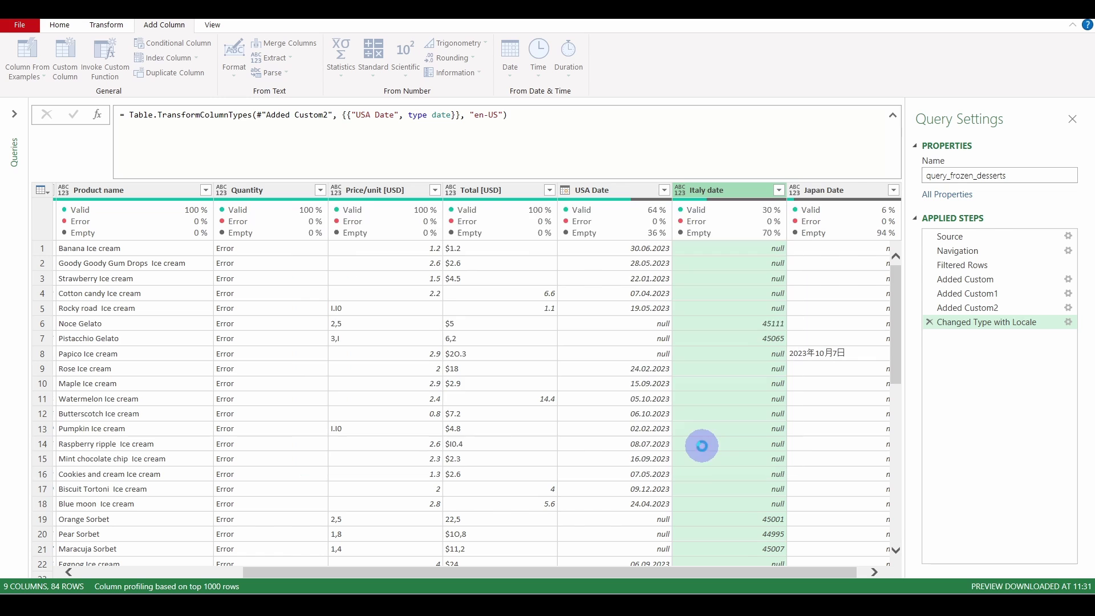
Change the Japan Date column's type using locale, with data type Date and locale Japanese (Japan).
click(822, 193)
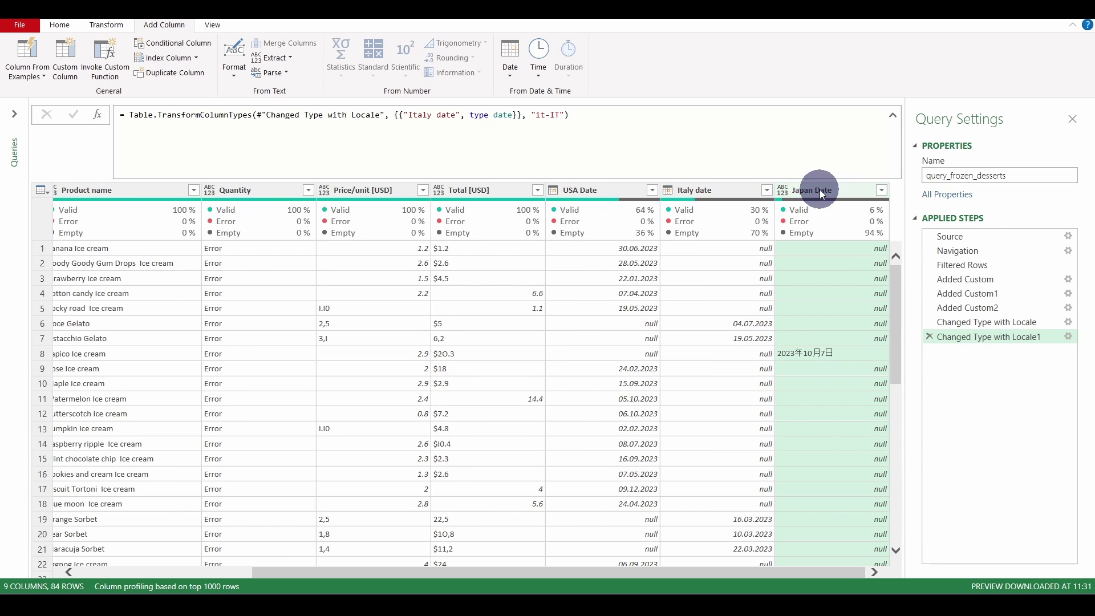
right_click(814, 190)
mouse_move(856, 312)
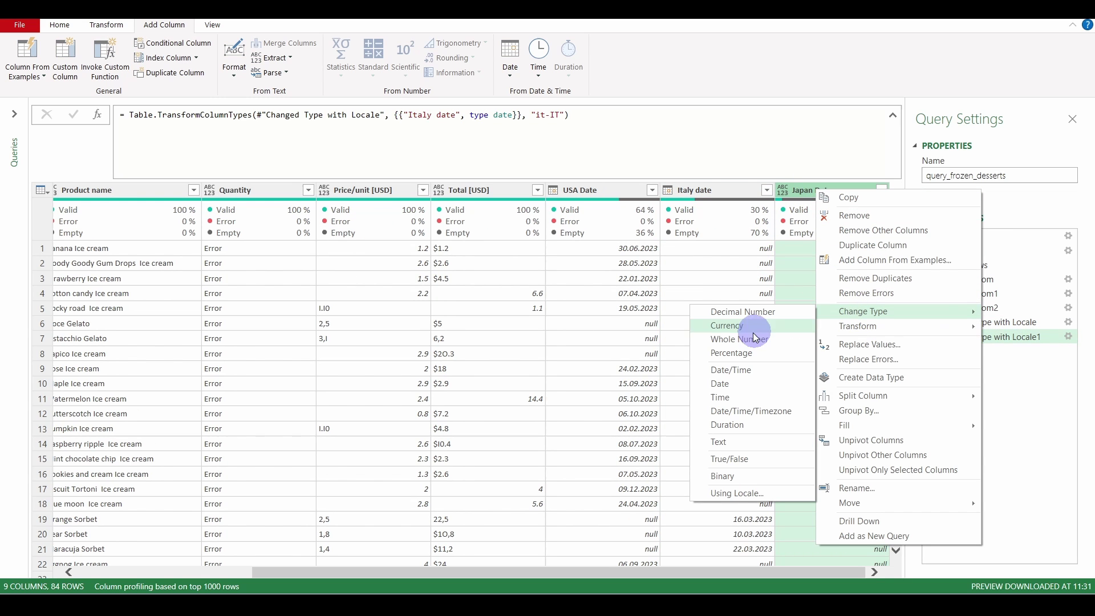
click(733, 492)
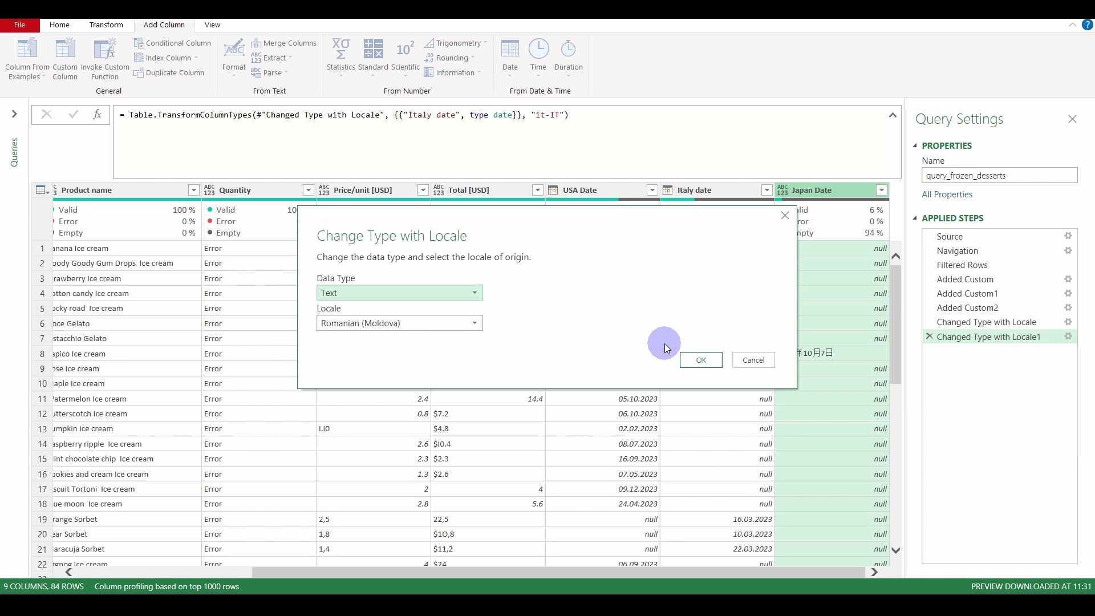
click(402, 292)
click(379, 380)
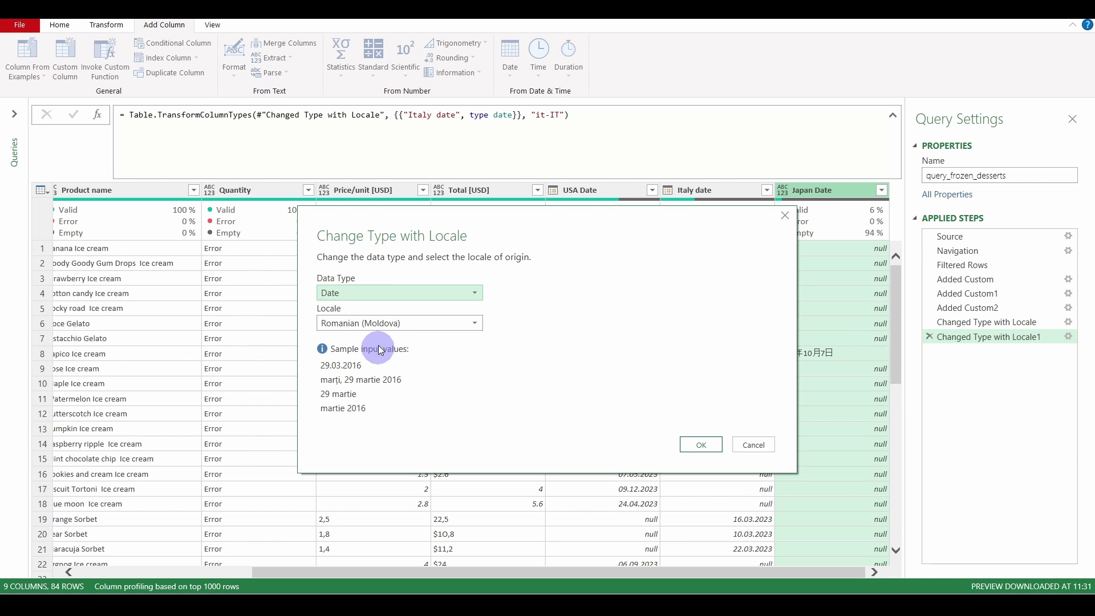
click(399, 323)
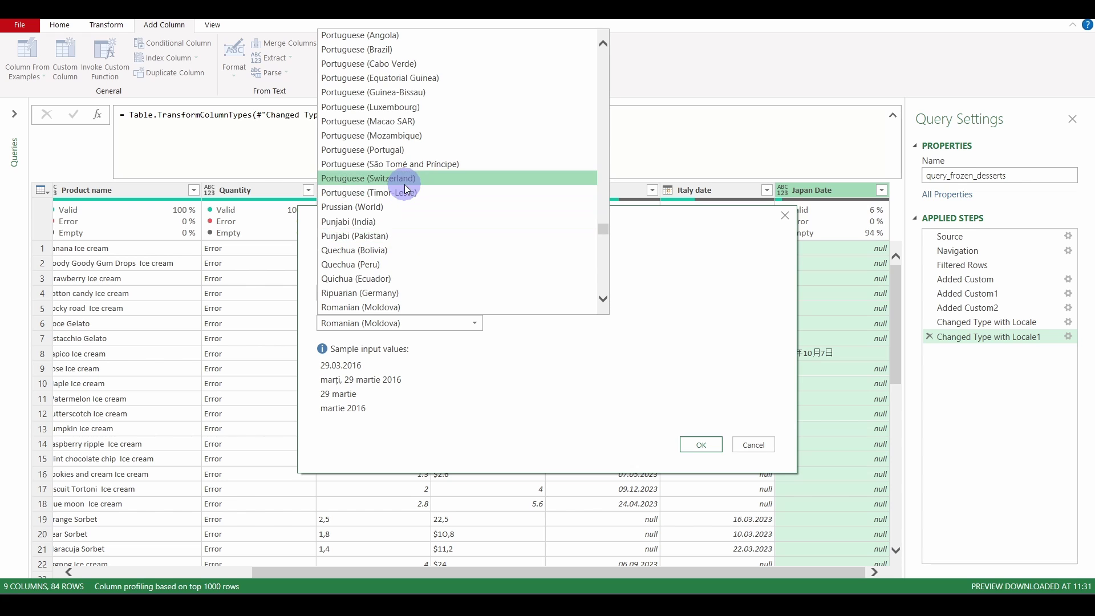
key(j)
click(375, 37)
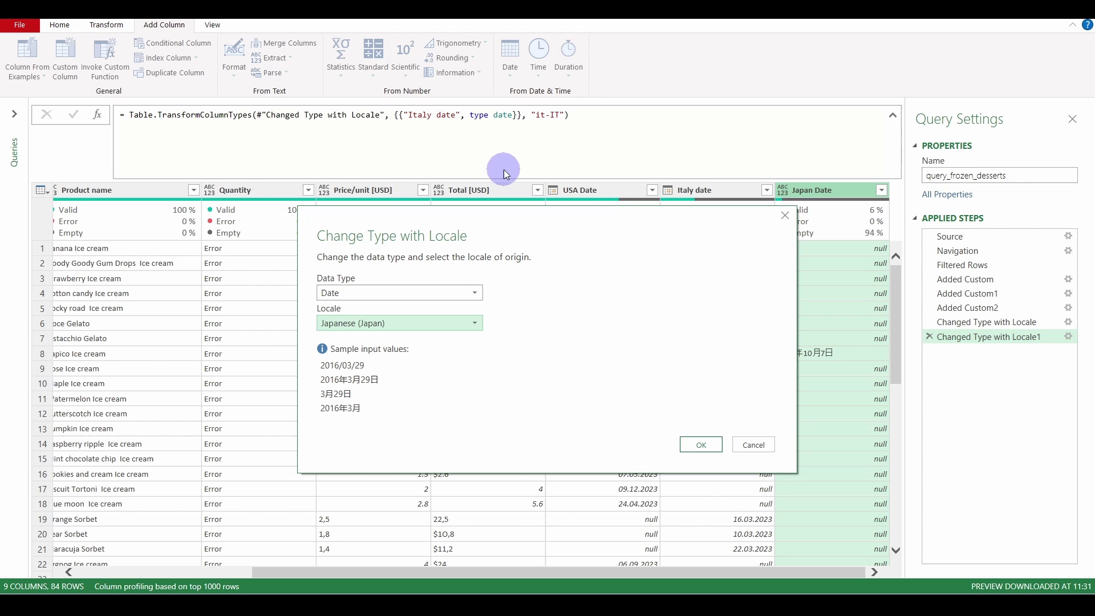
click(701, 446)
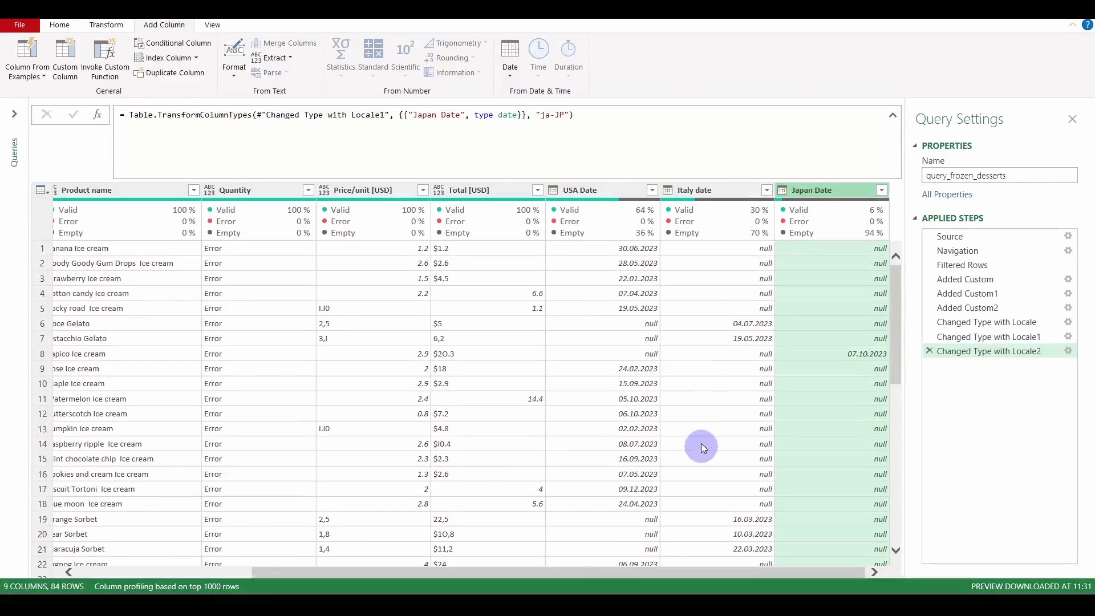
Merge the USA Date, Italy date and Japan Date columns without a separator into one column named "Dates".
ctrl+click(701, 190)
ctrl+click(596, 193)
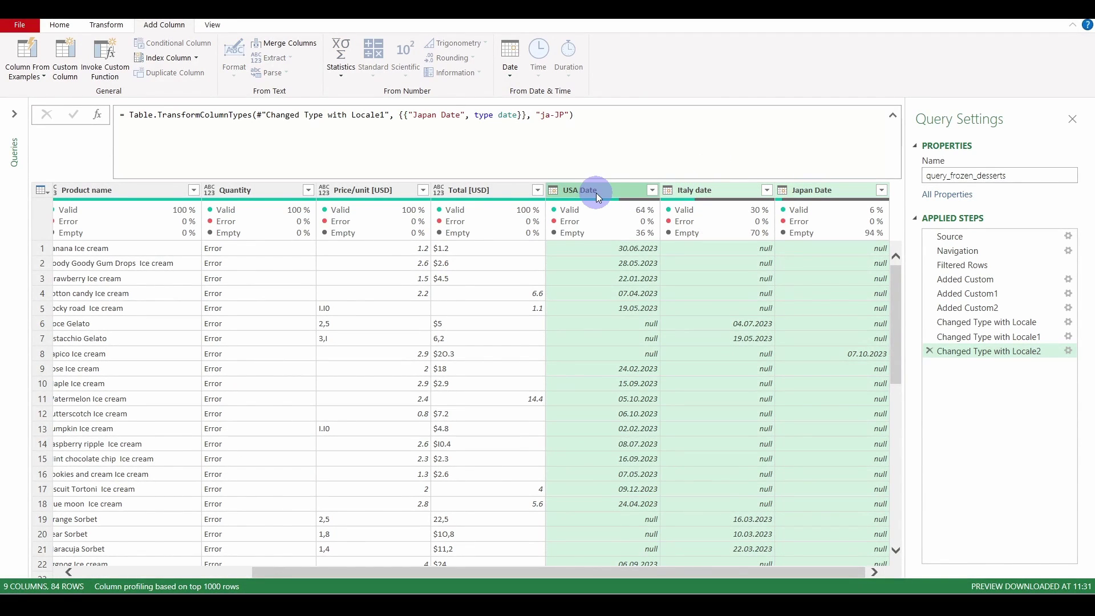
right_click(597, 193)
click(643, 362)
click(409, 324)
drag(409, 324, 305, 321)
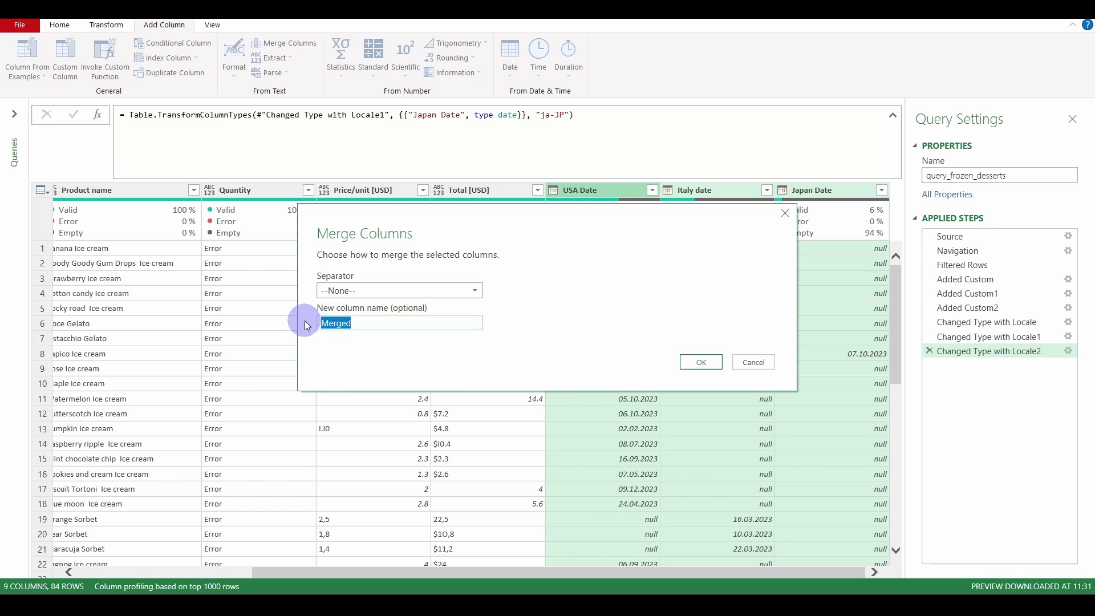
text(Dates)
key(Return)
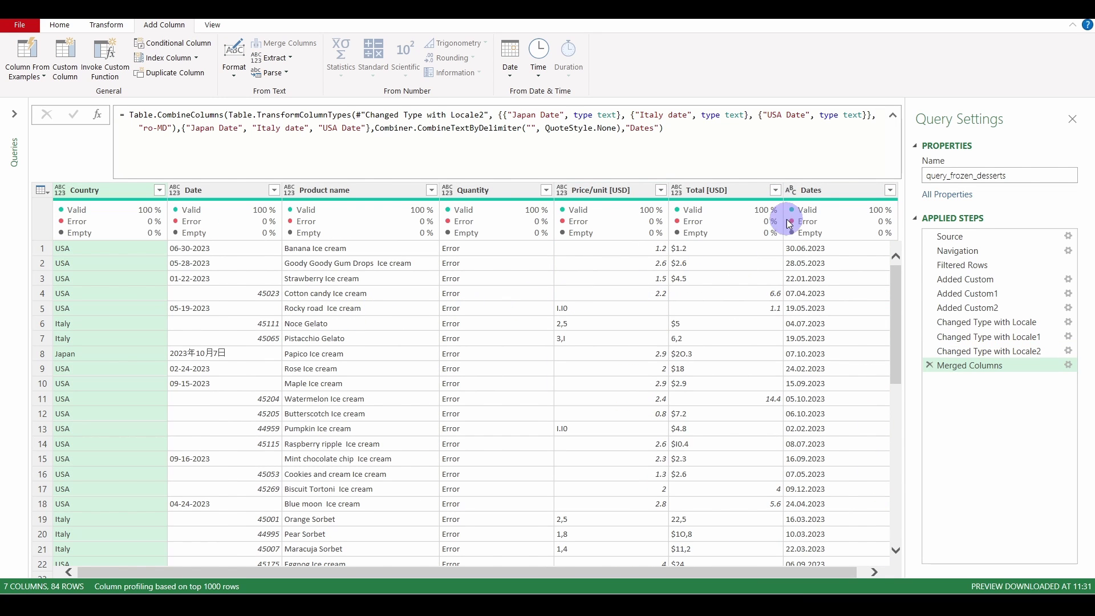
Move the Dates column directly after Country and remove the original Date column.
drag(823, 187, 178, 221)
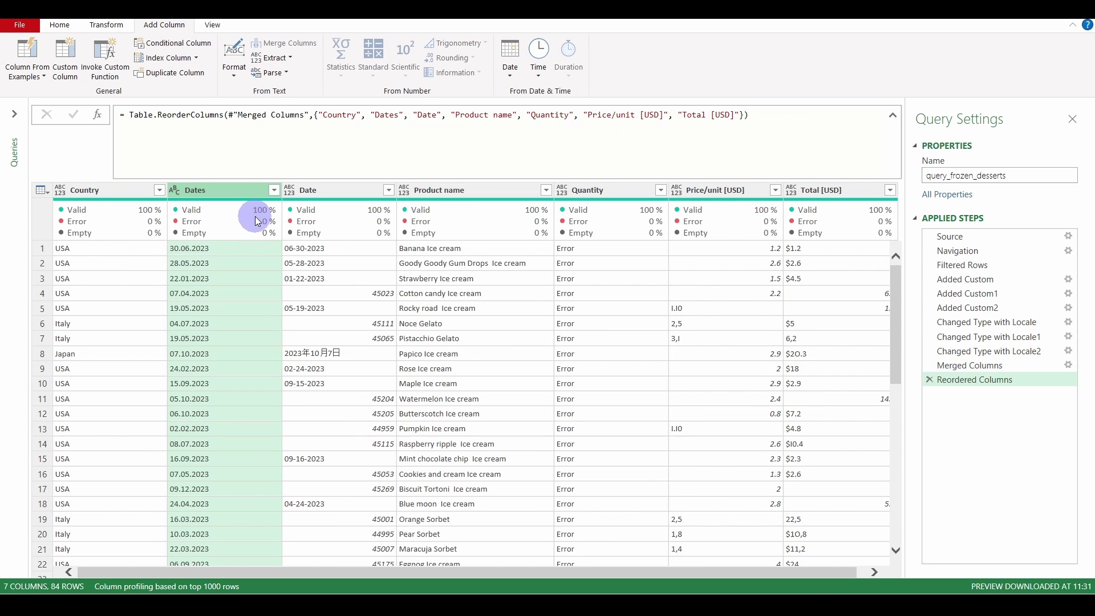
right_click(309, 193)
click(336, 218)
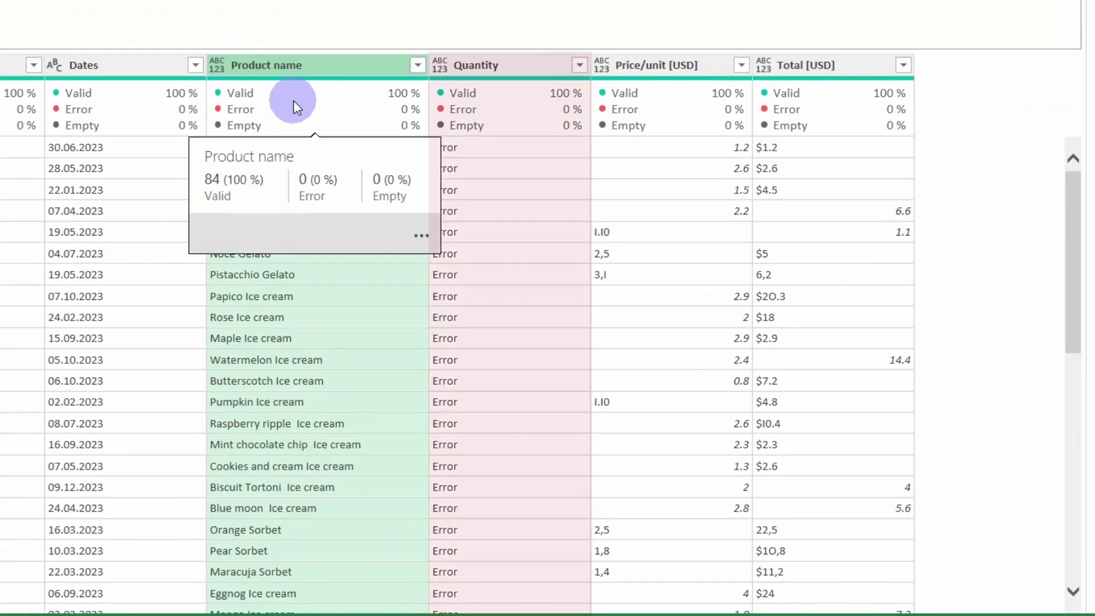
Inspect the Error entries in the Quantity column and remove that column.
click(490, 192)
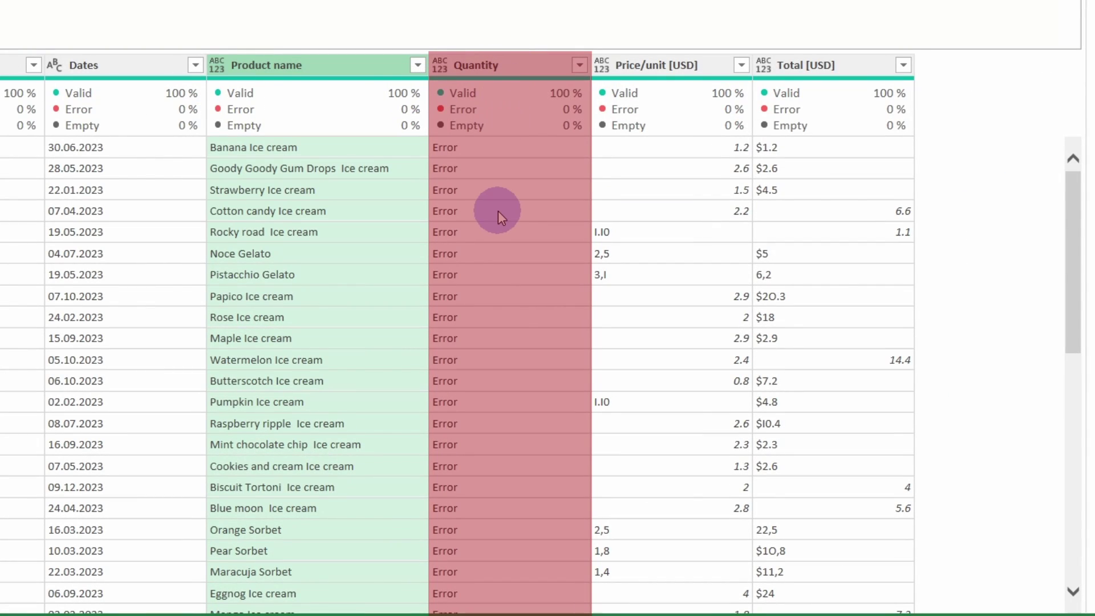
scroll(497, 210, down, 15)
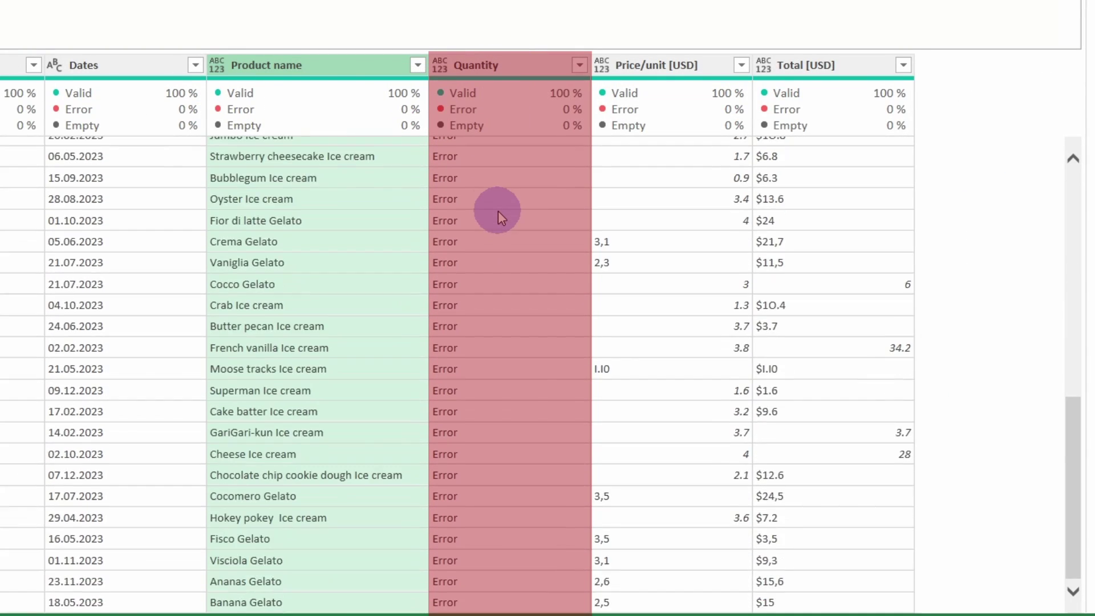
scroll(498, 210, up, 16)
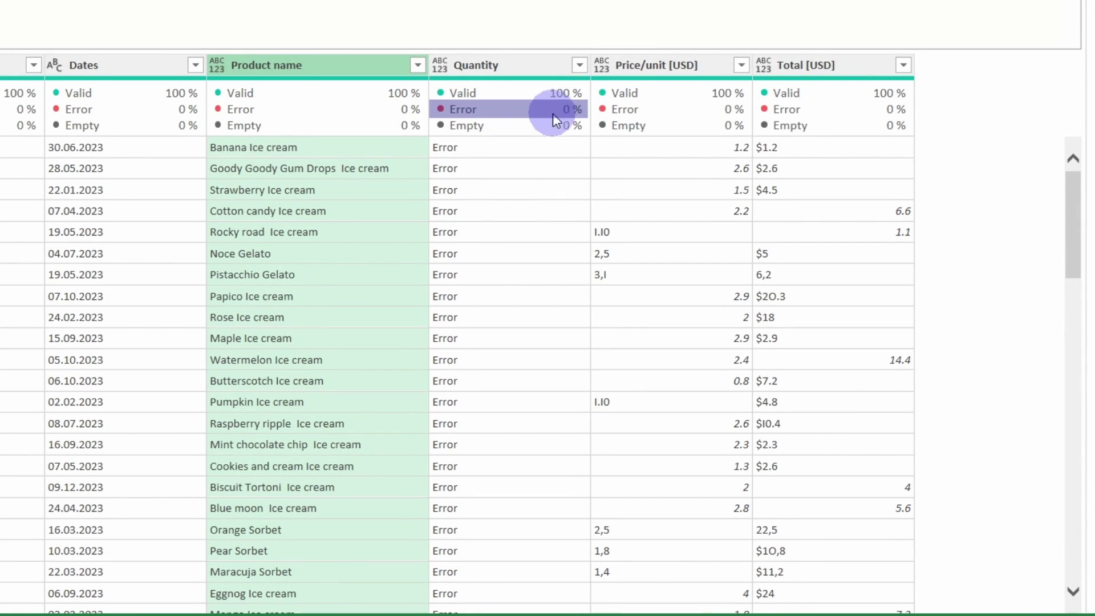
mouse_move(562, 120)
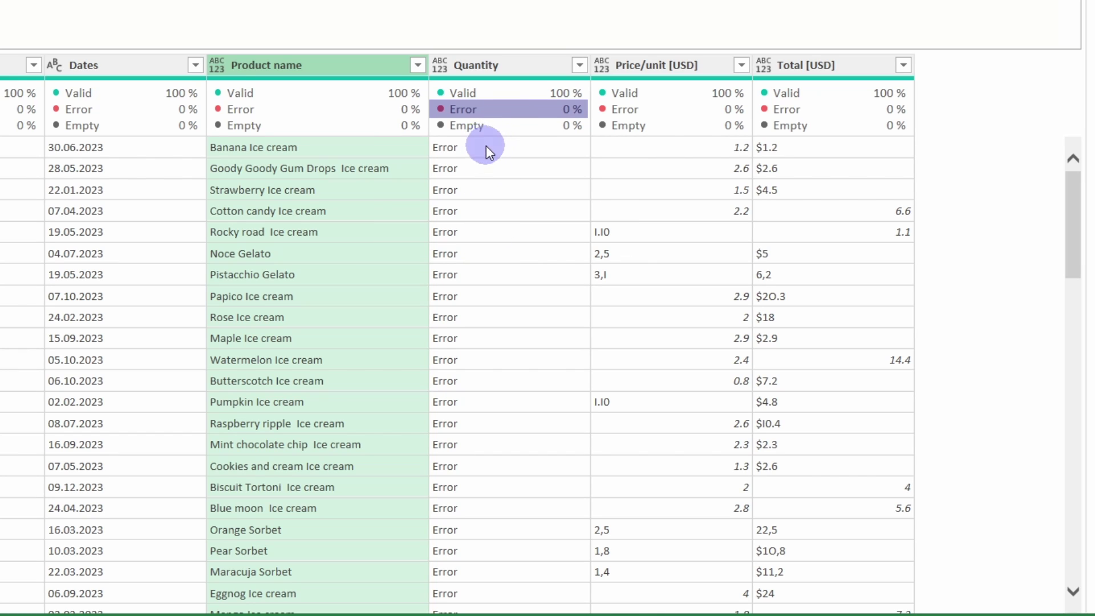
click(486, 147)
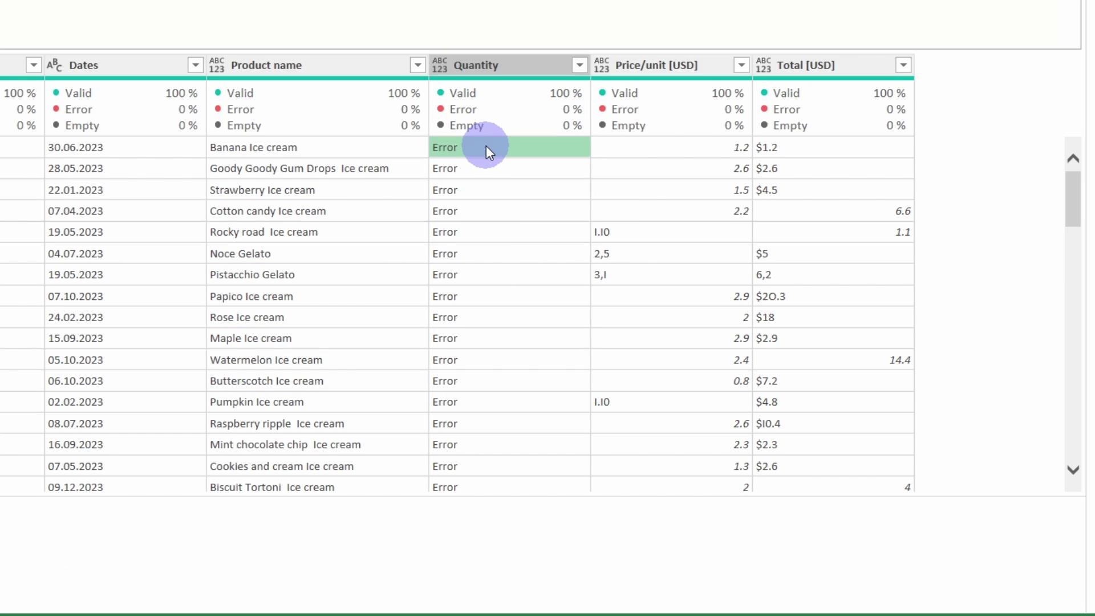
click(2, 547)
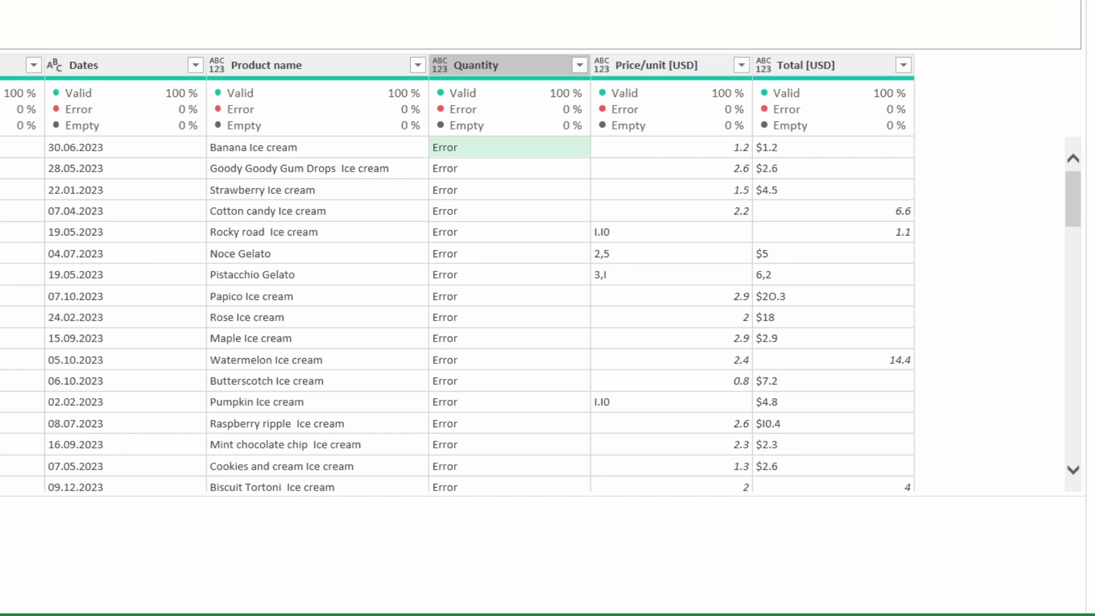
click(488, 66)
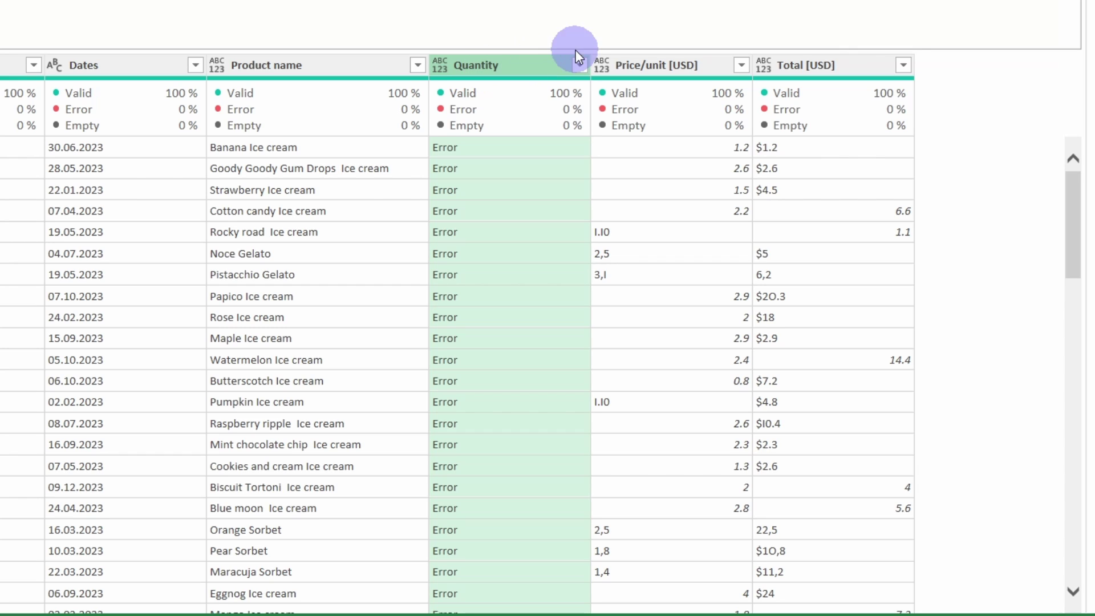
right_click(513, 68)
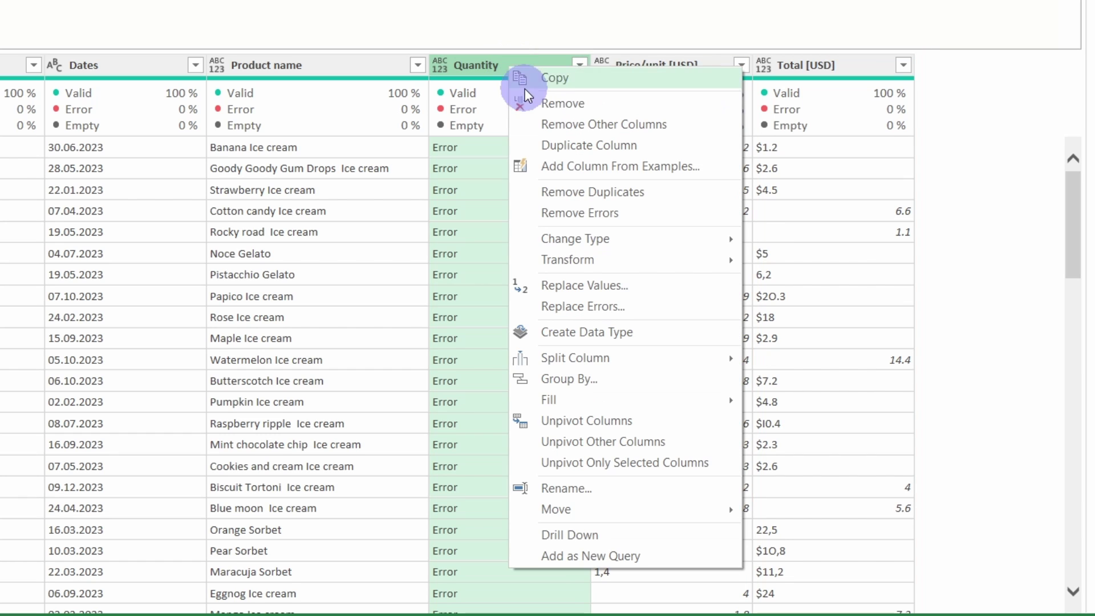
click(538, 100)
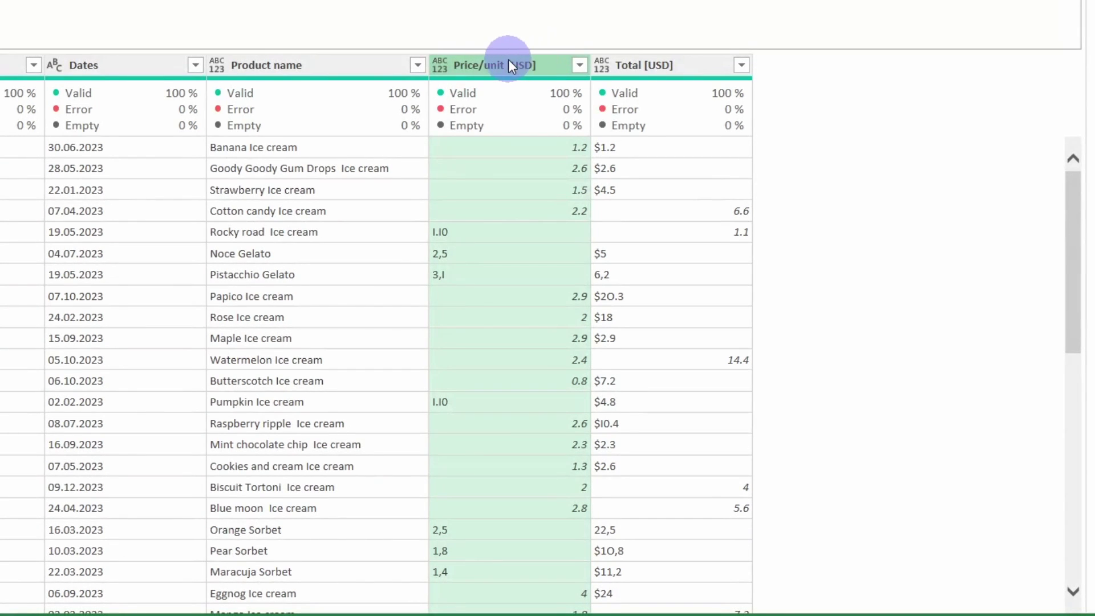
Try changing the Price/unit [USD] column's type to Decimal Number, check its values, and remove the type change.
right_click(463, 63)
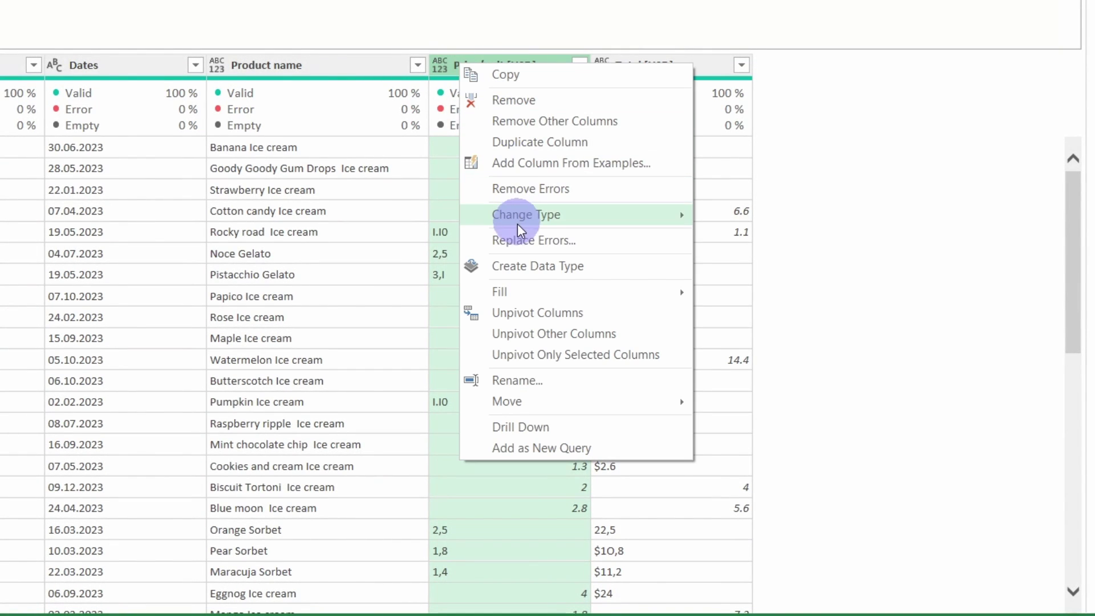
mouse_move(545, 227)
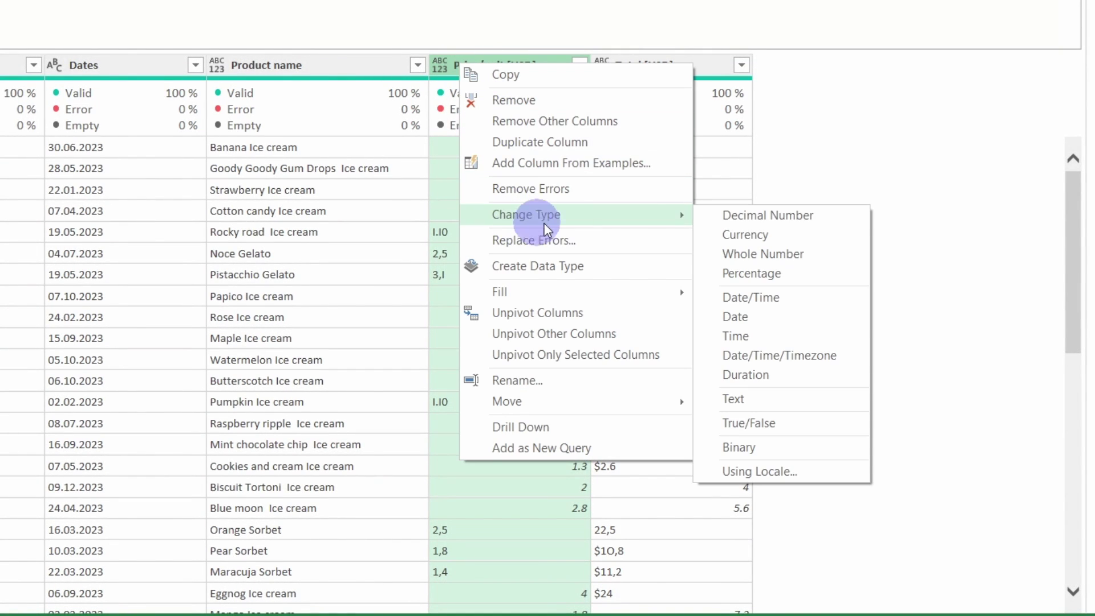
click(765, 217)
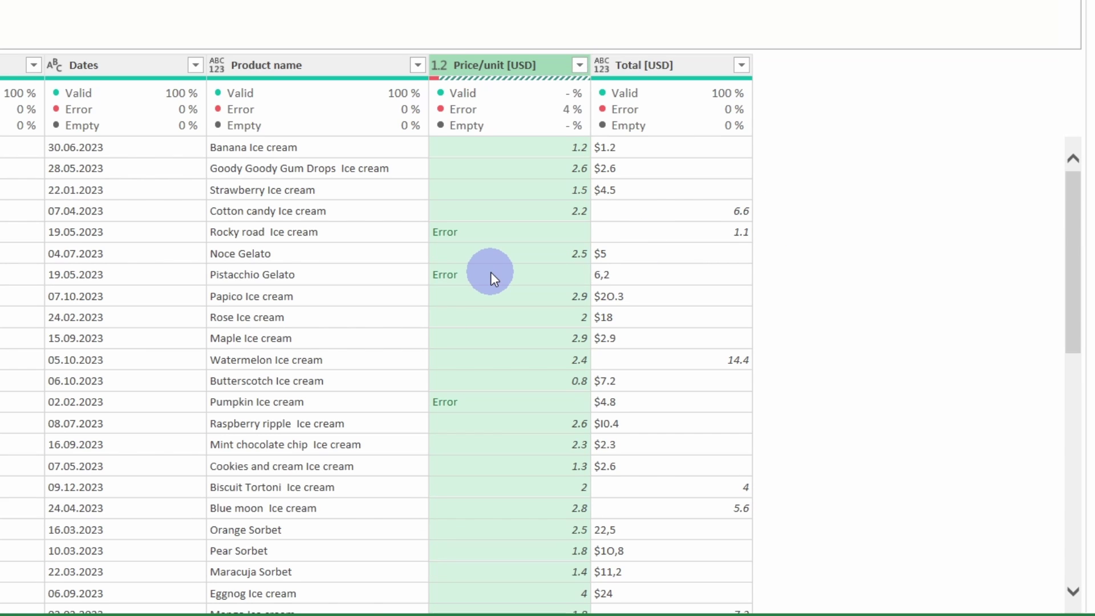
scroll(491, 272, down, 10)
scroll(491, 272, up, 10)
scroll(490, 272, up, 1)
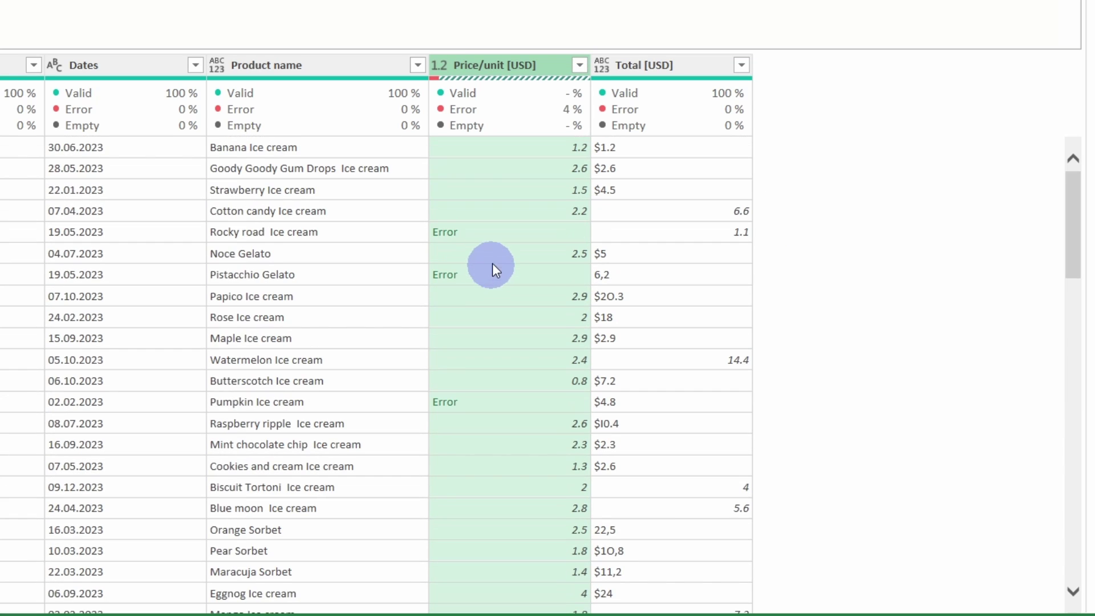
click(871, 373)
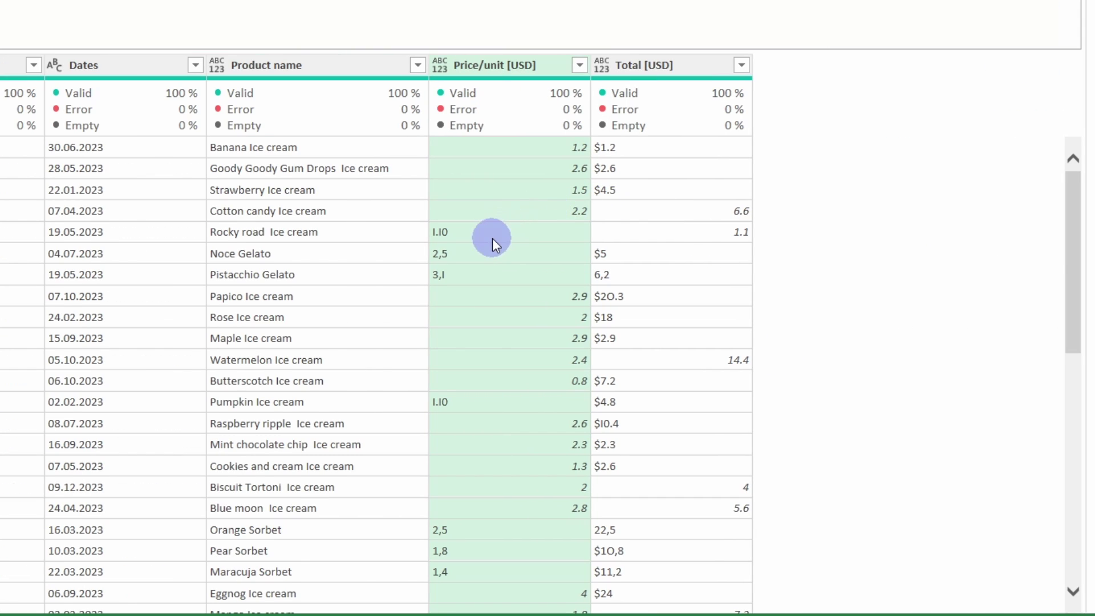
Inspect the Price/unit [USD] value for Rocky road Ice cream and change the column's data type to Text.
click(492, 237)
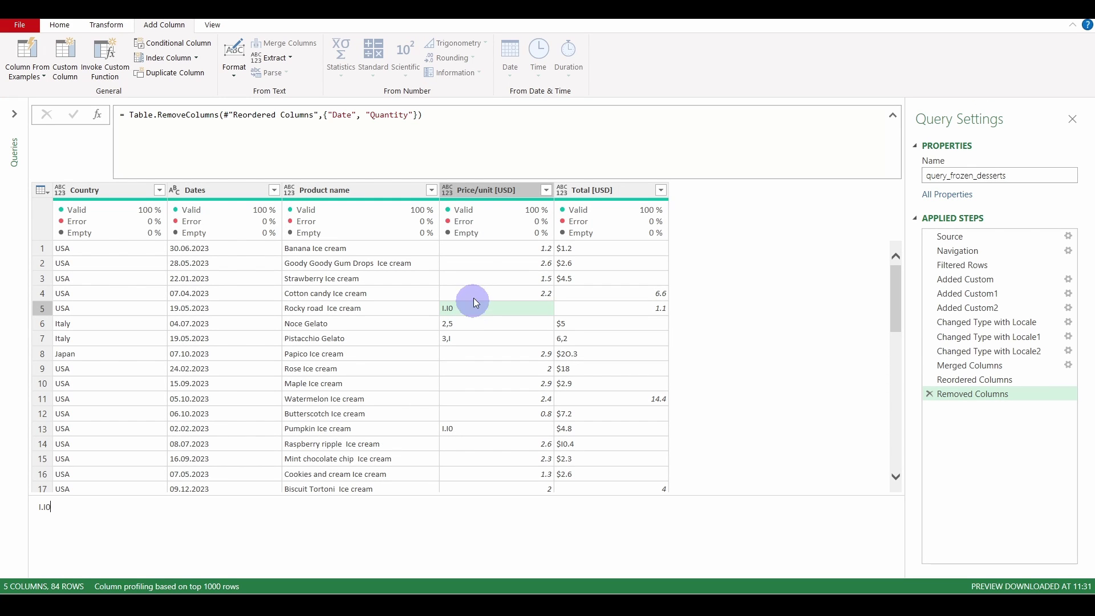
right_click(481, 192)
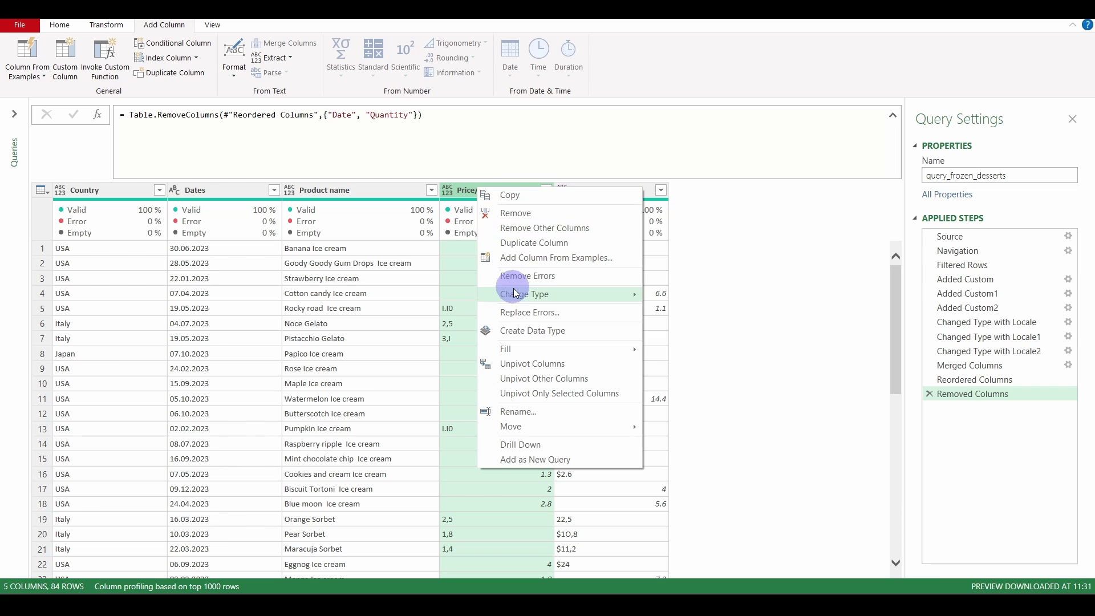
mouse_move(510, 294)
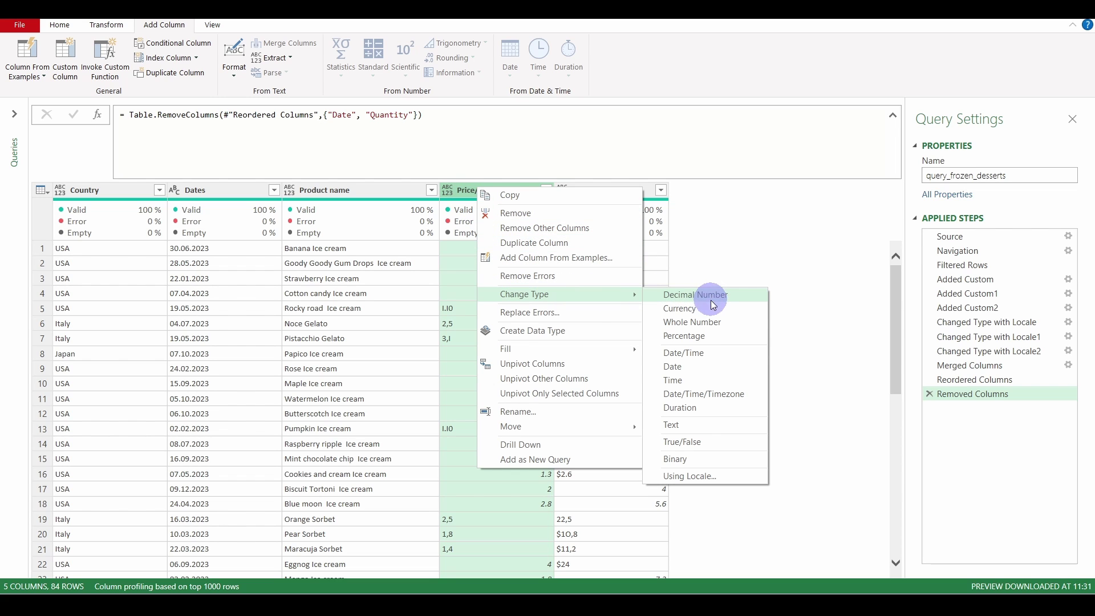
click(701, 426)
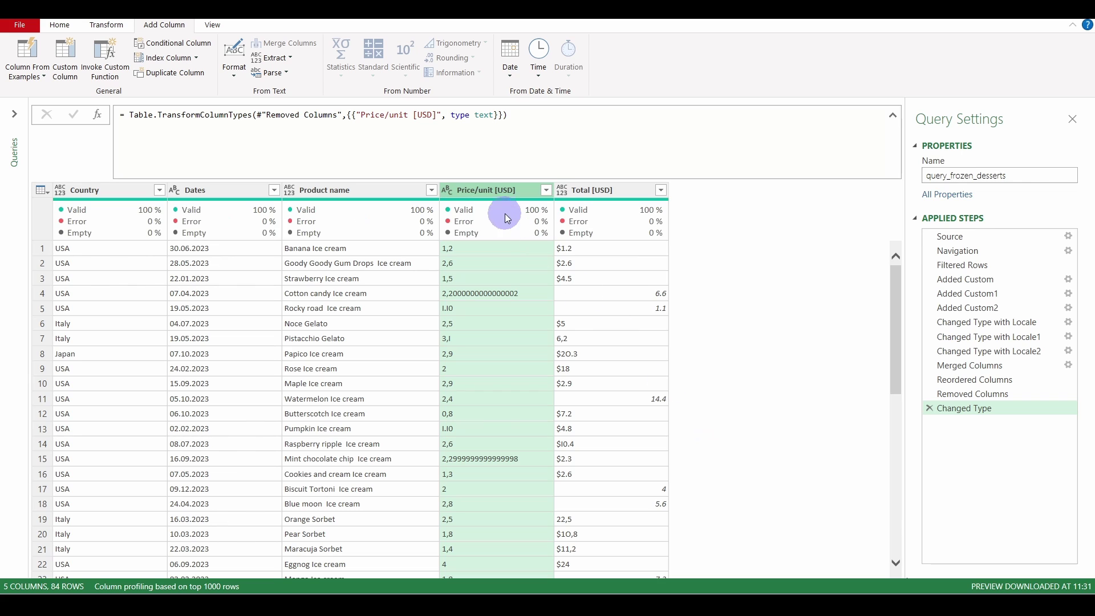
Replace the letter "I" with the digit "1" in the Price/unit [USD] column.
right_click(482, 192)
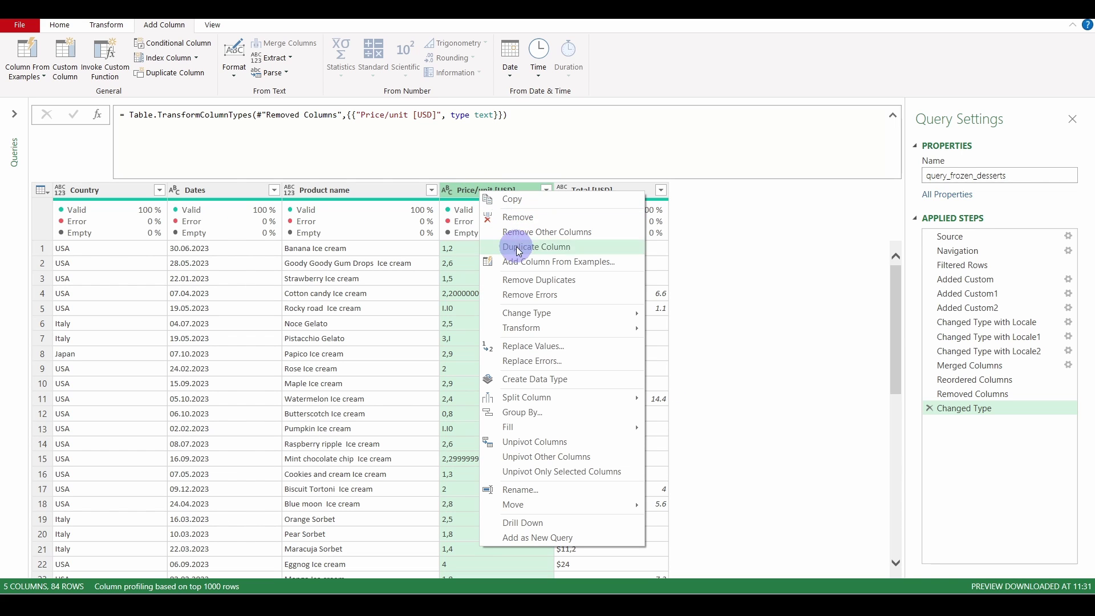
click(552, 347)
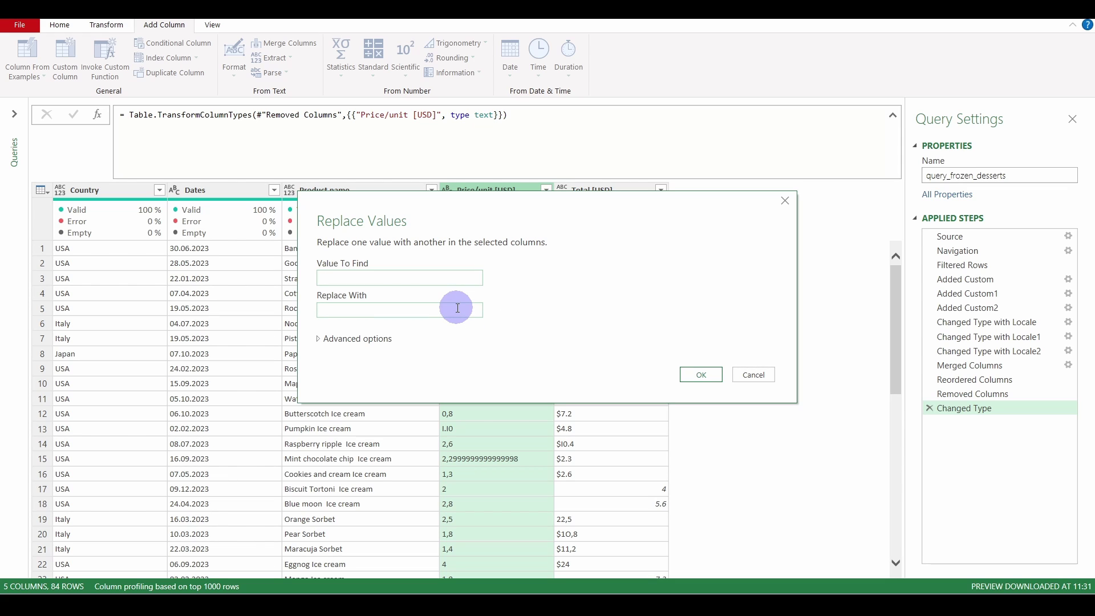
click(458, 308)
text(1)
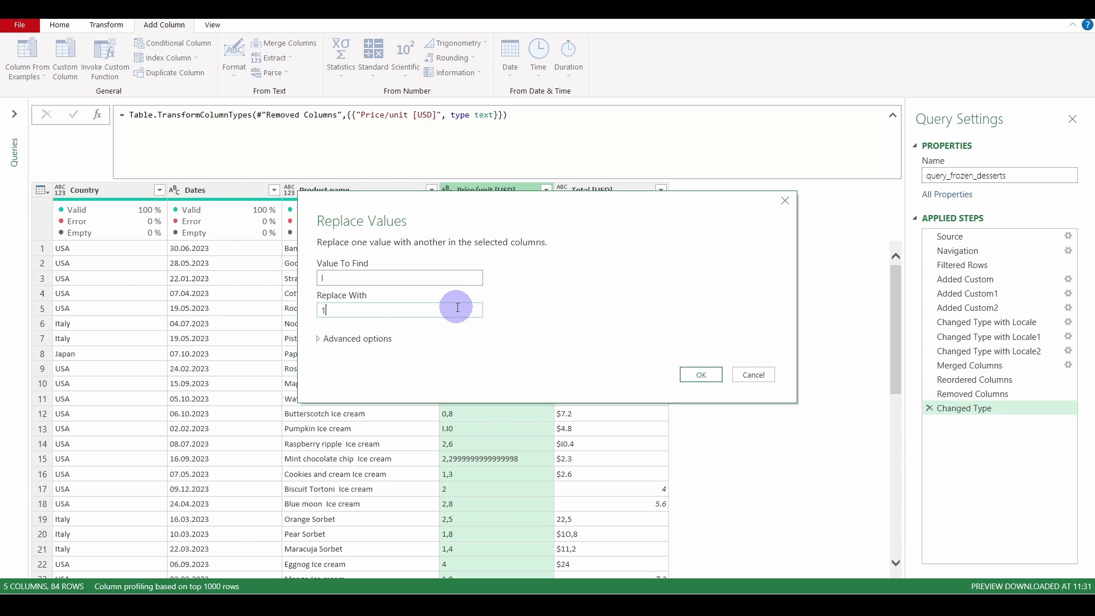
click(713, 376)
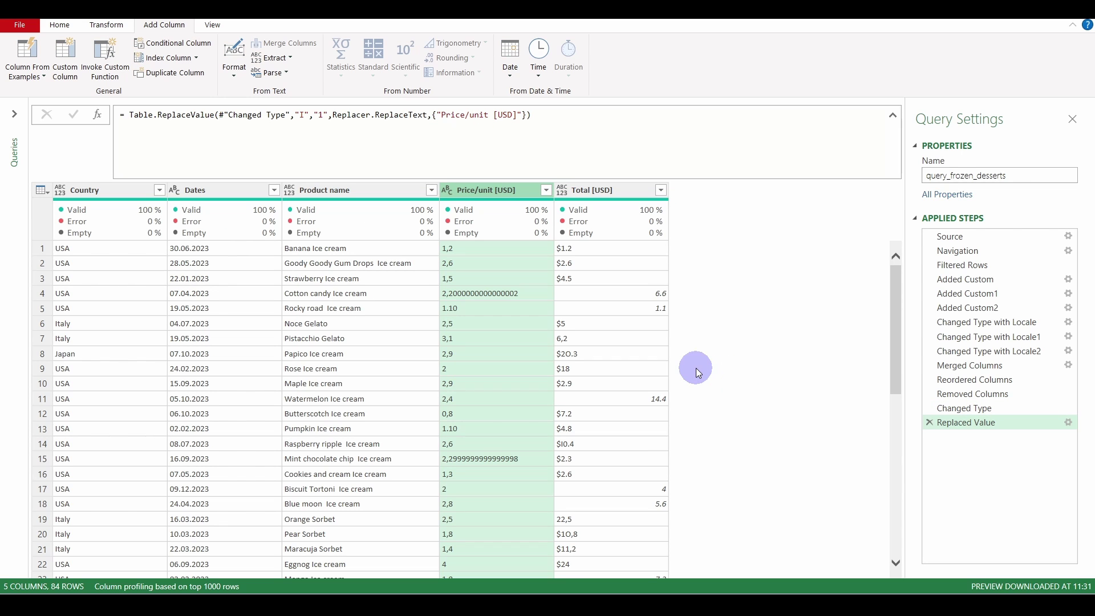
Change the Price/unit [USD] column's data type to Decimal Number.
right_click(487, 192)
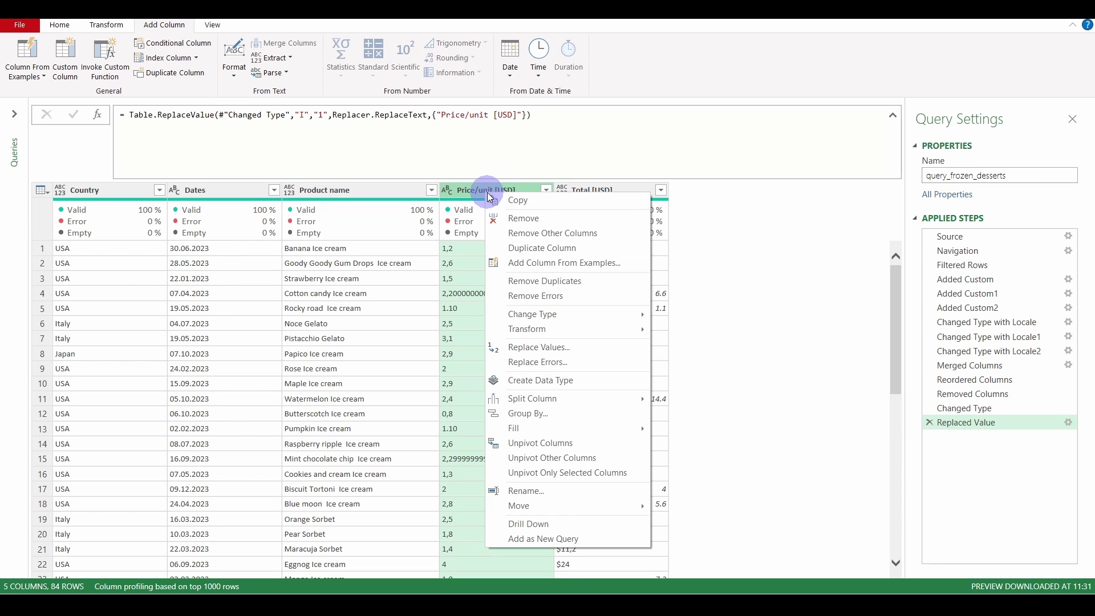
mouse_move(530, 314)
click(721, 316)
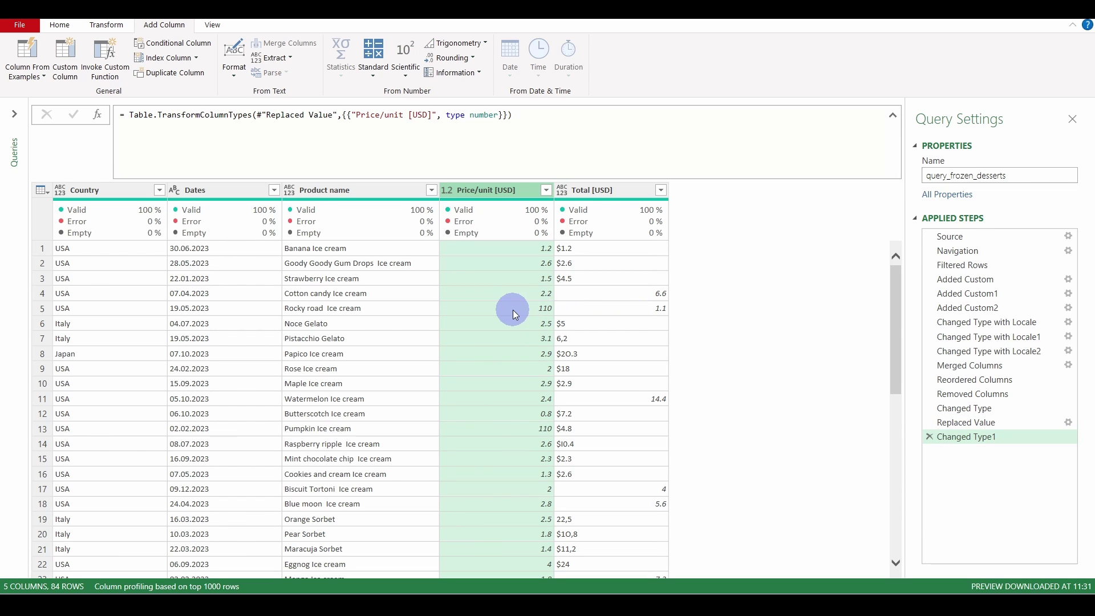
Insert a value replacement after the Replaced Value step that changes "." to "," in the Price/unit [USD] column.
click(961, 424)
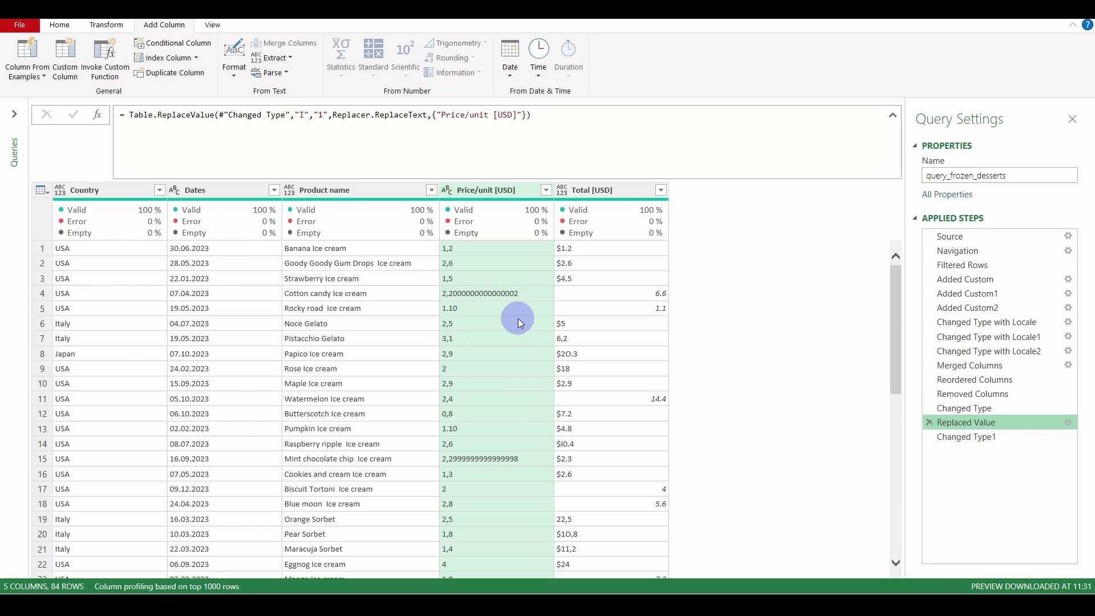
right_click(470, 191)
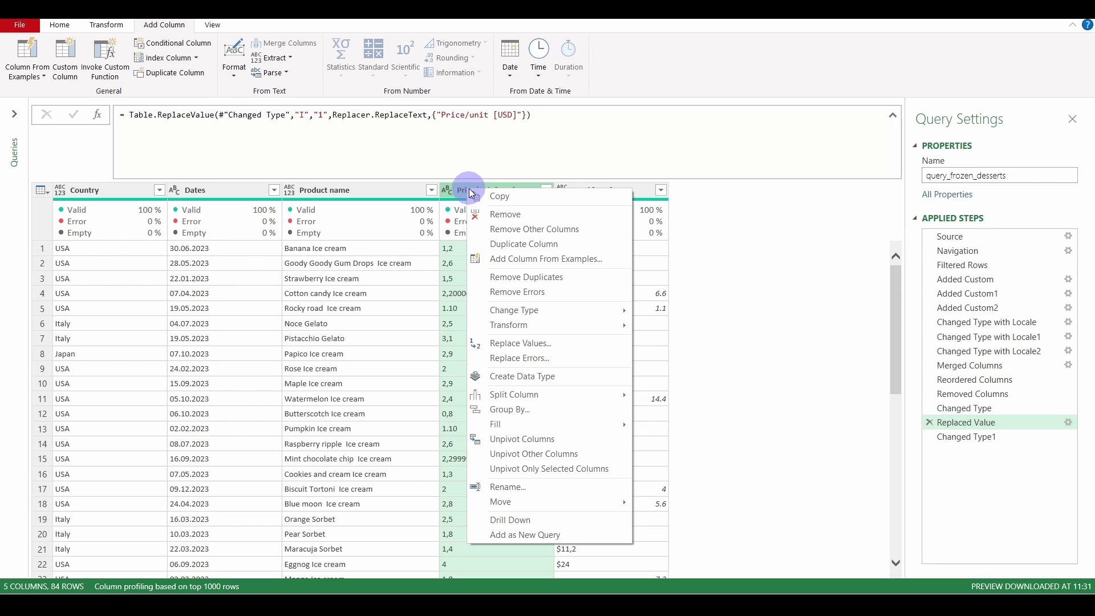
click(520, 343)
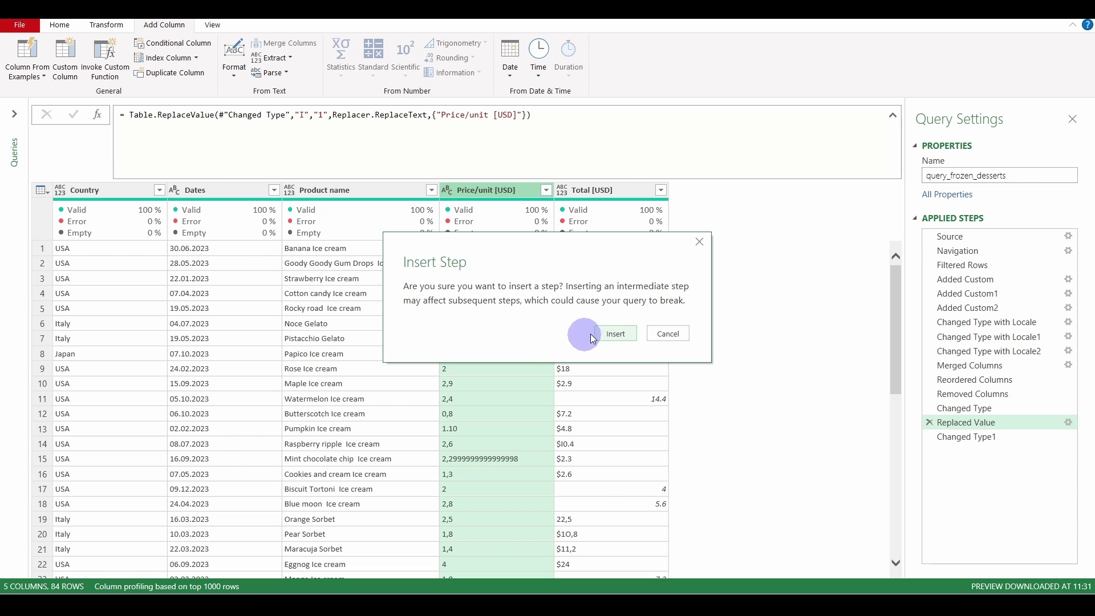
click(612, 334)
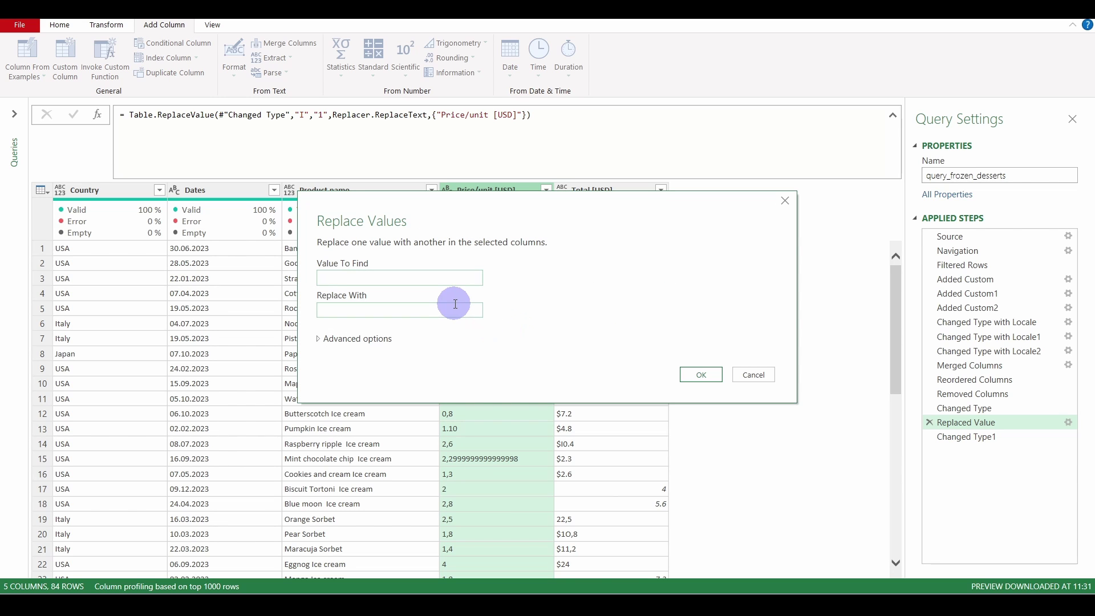
click(448, 309)
text(,)
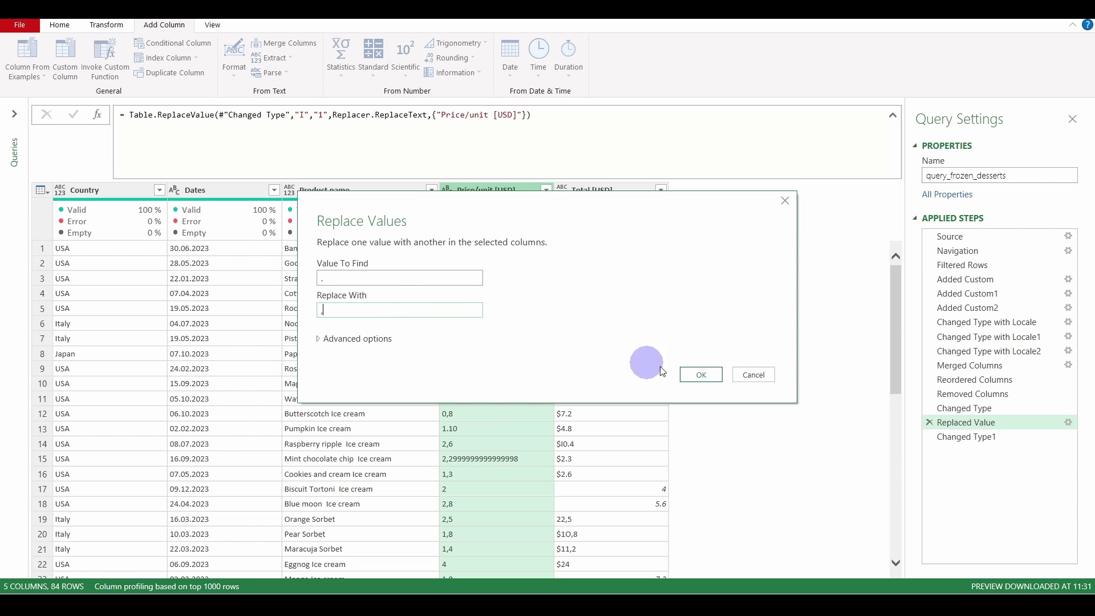
click(701, 374)
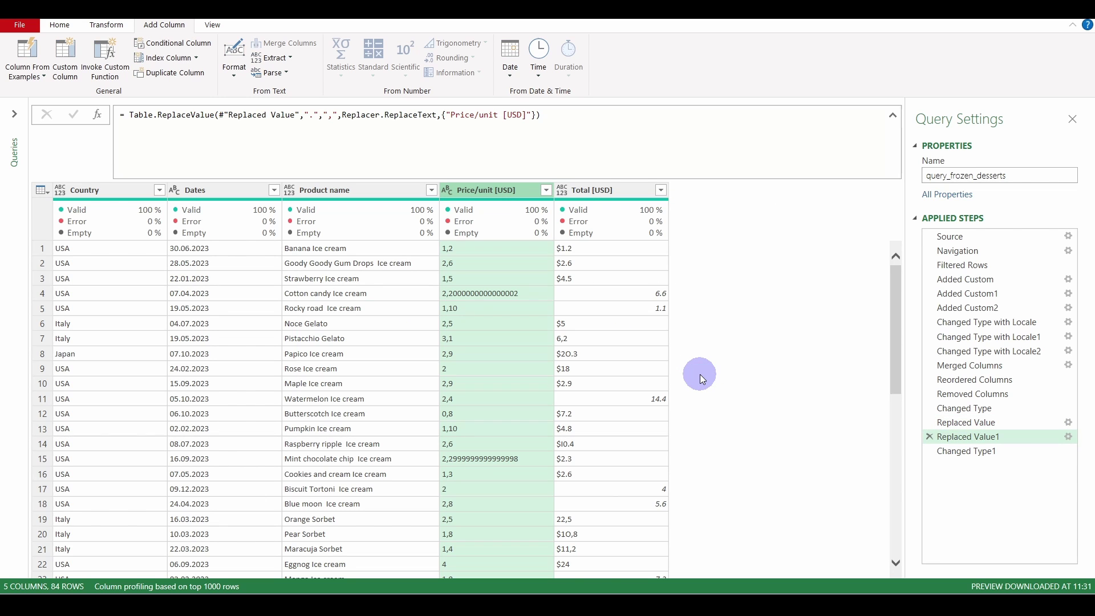
Check the Price/unit [USD] values in the Changed Type1 step through to the last row of the table.
click(964, 452)
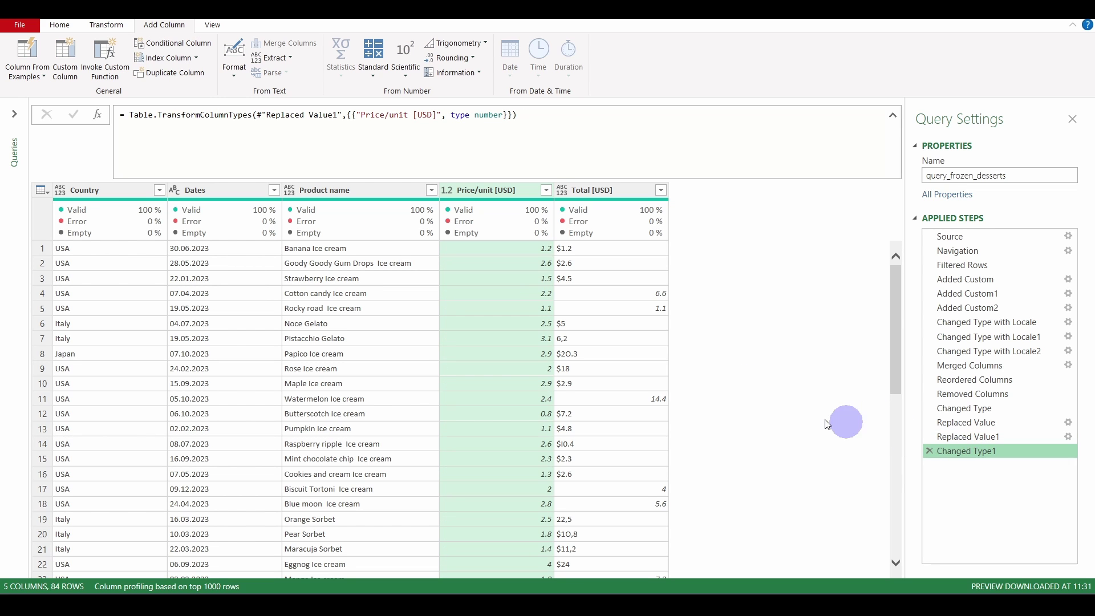
scroll(668, 395, down, 7)
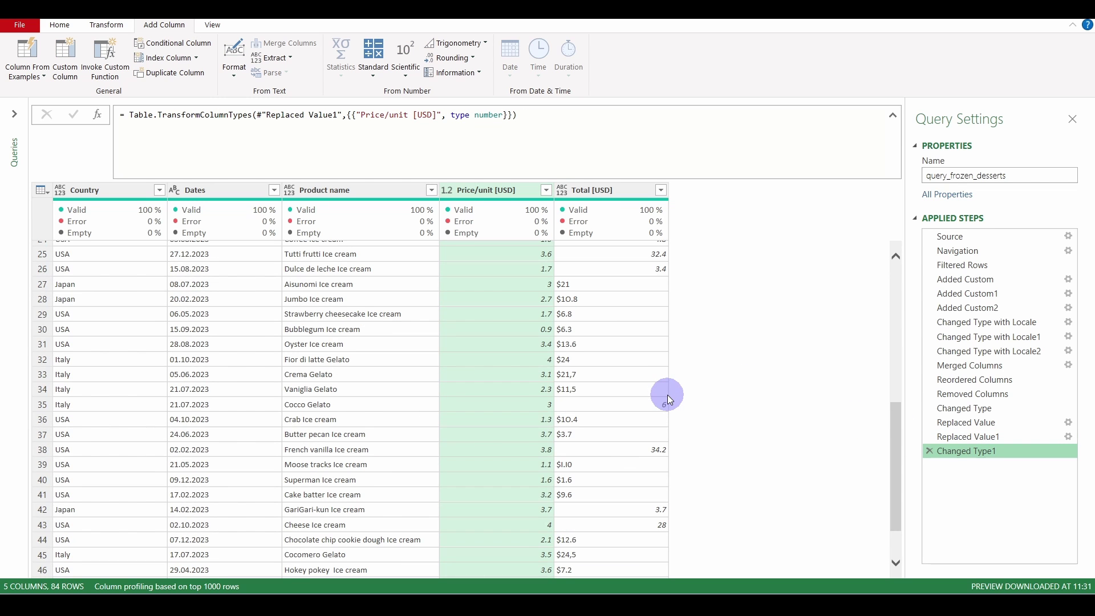
scroll(668, 395, down, 14)
scroll(668, 394, down, 1)
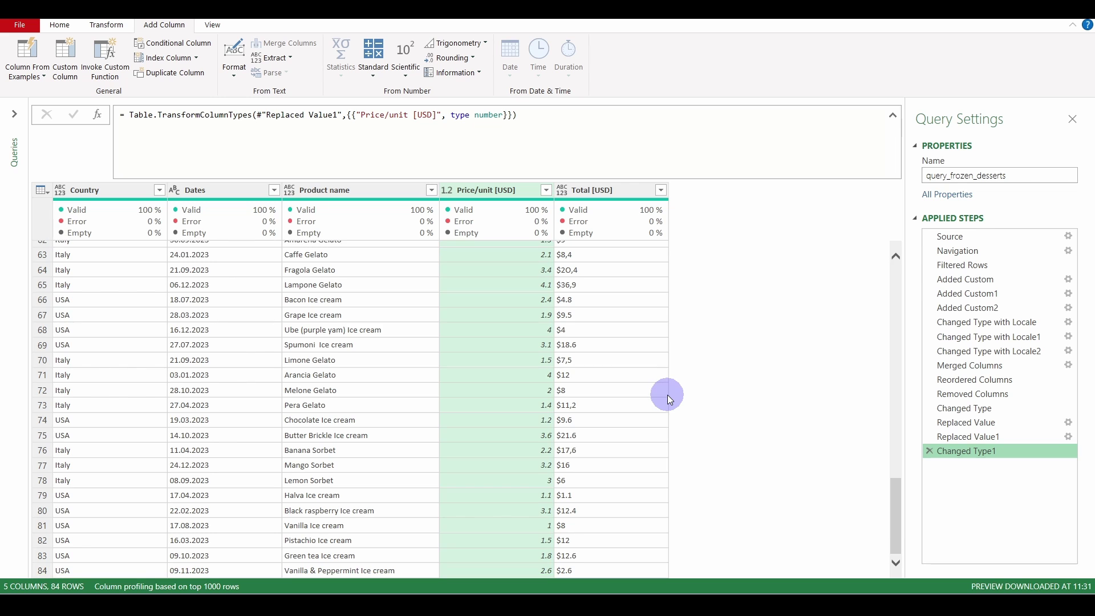
scroll(668, 395, up, 20)
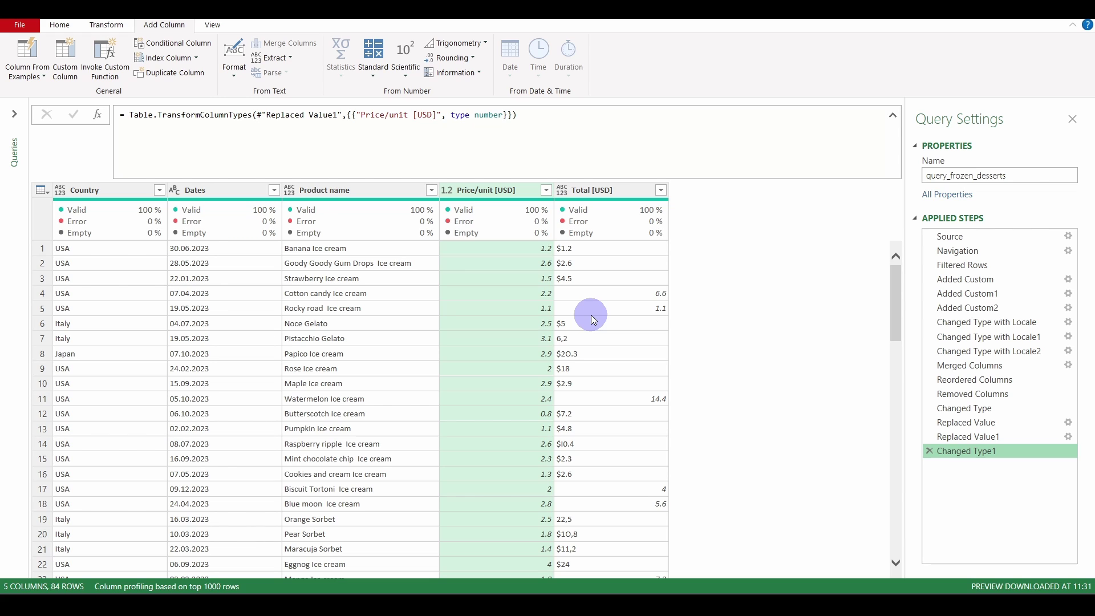
Change the Total [USD] column's data type to Decimal Number in the Changed Type1 step and check the converted rows.
click(621, 193)
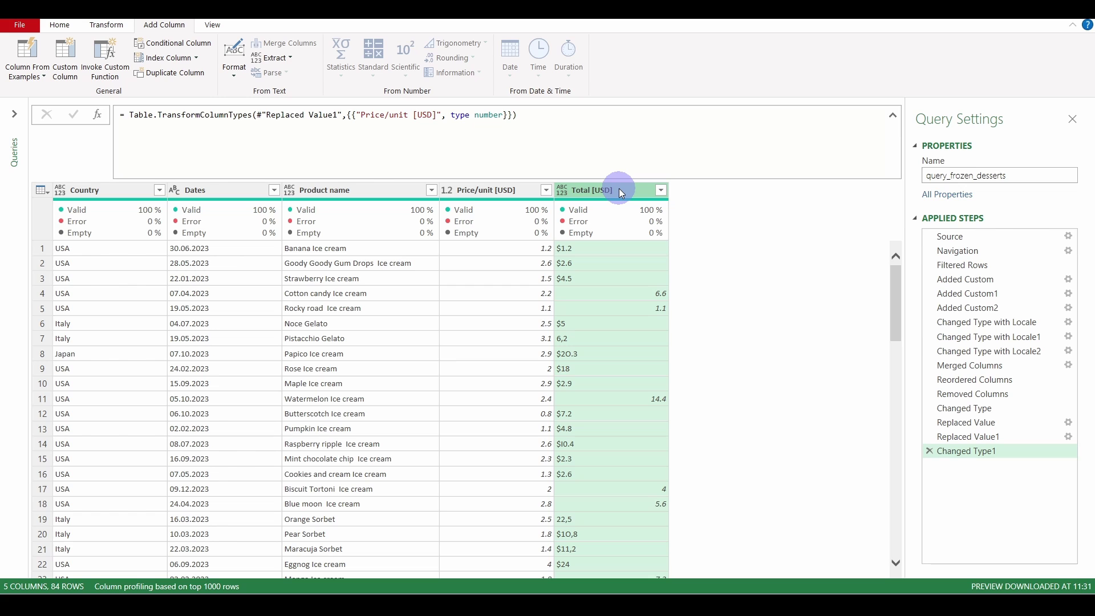
right_click(621, 194)
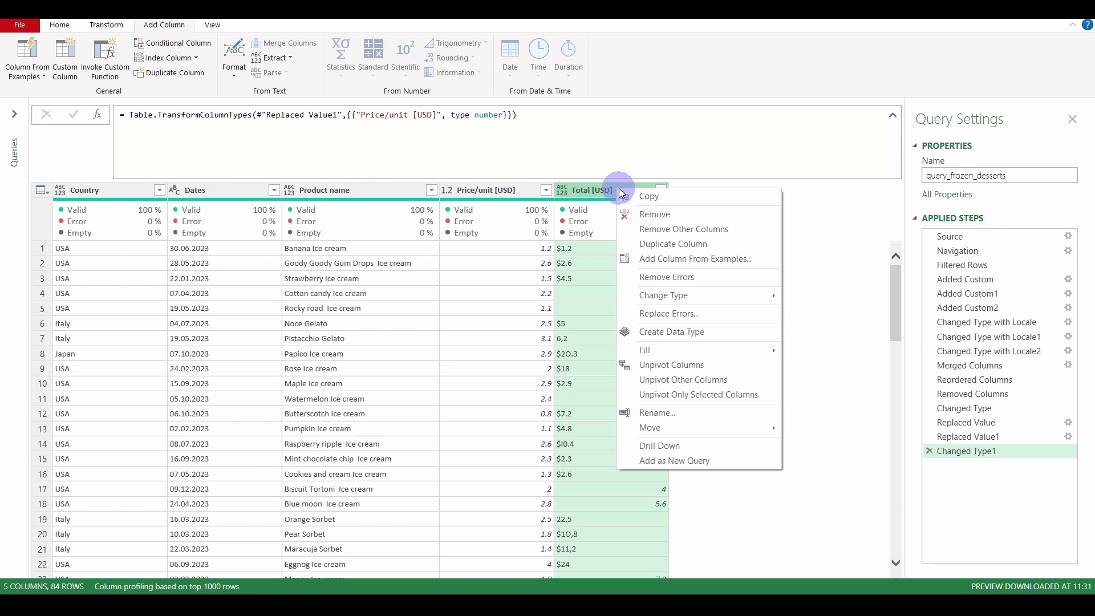
mouse_move(661, 295)
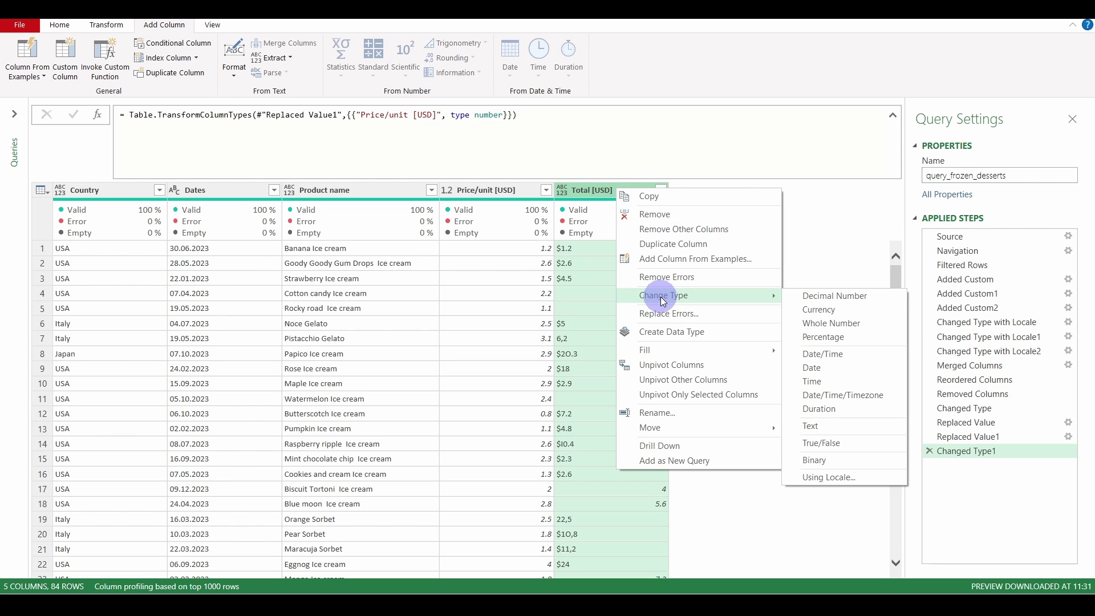
click(849, 297)
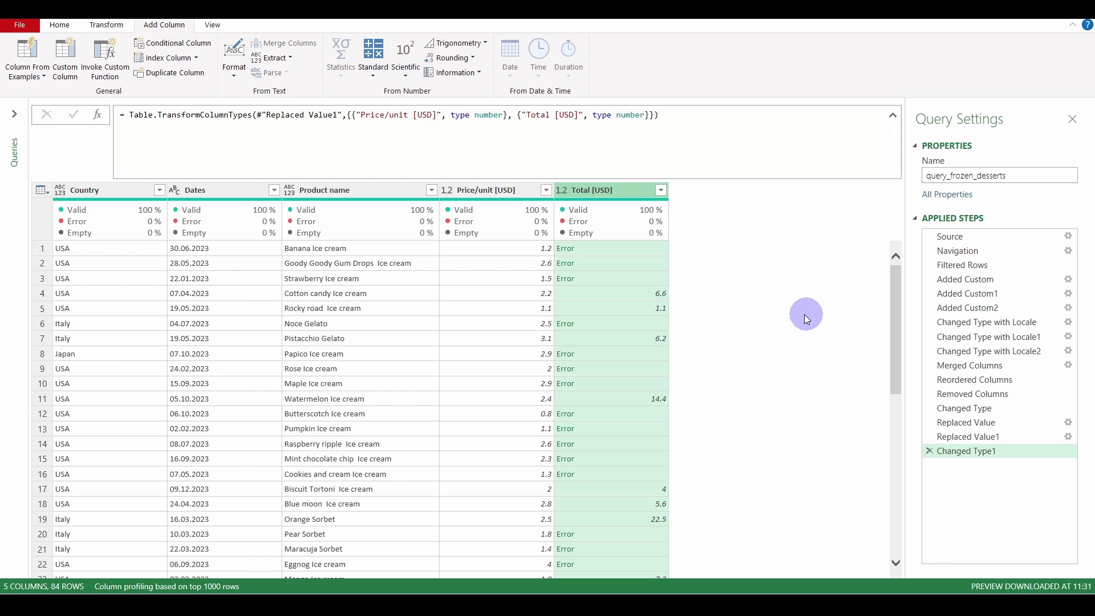
scroll(770, 334, down, 5)
scroll(770, 334, up, 5)
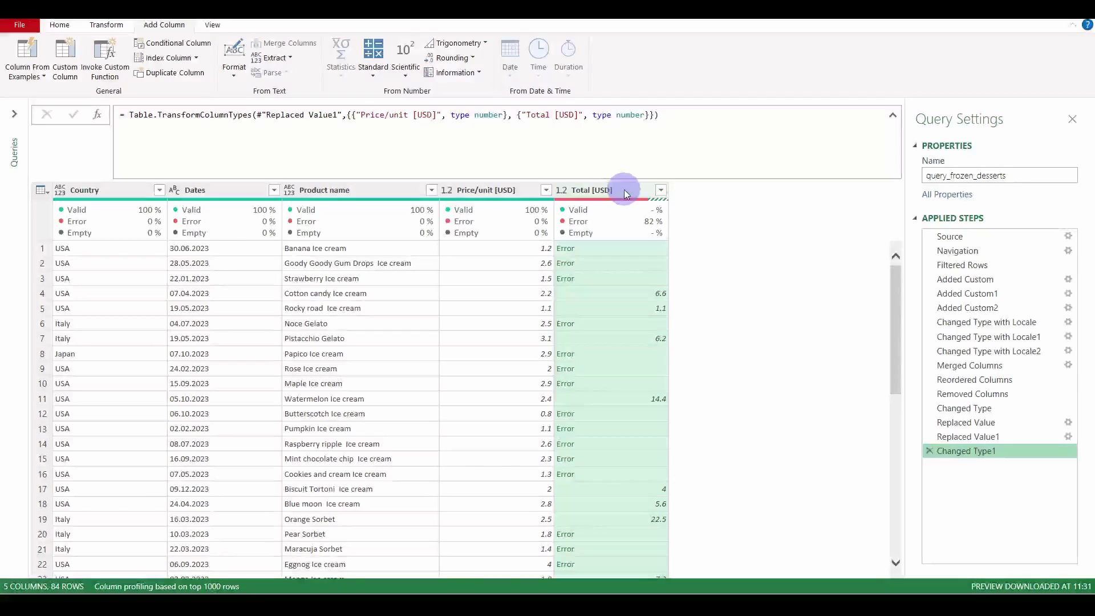
Go back to the Replaced Value1 step, inspect the mistyped Total [USD] entries, and insert a change of that column's type to Text.
click(958, 437)
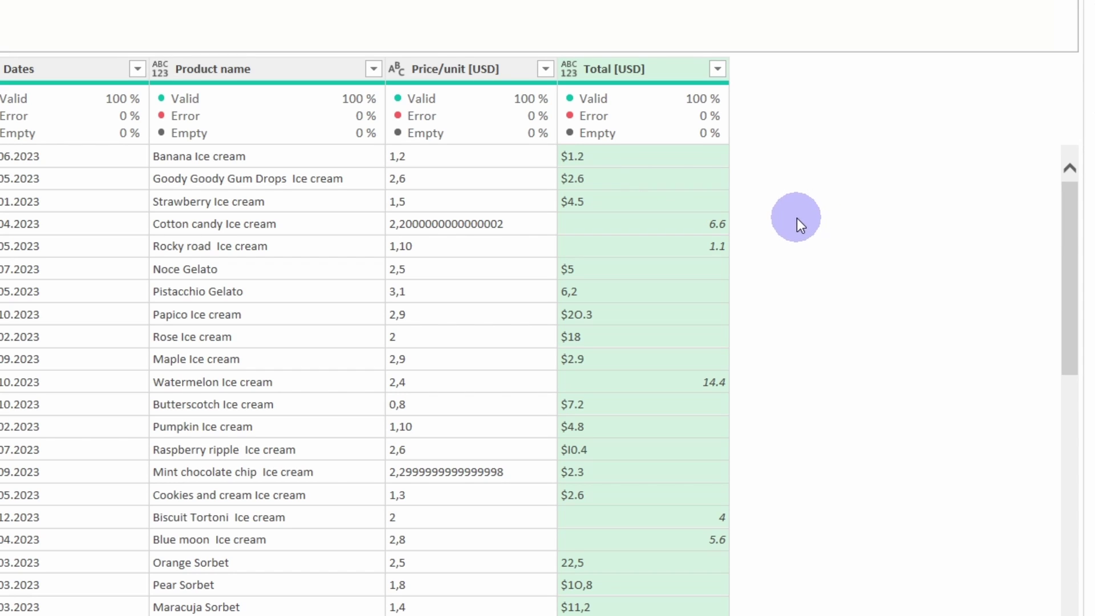
click(624, 316)
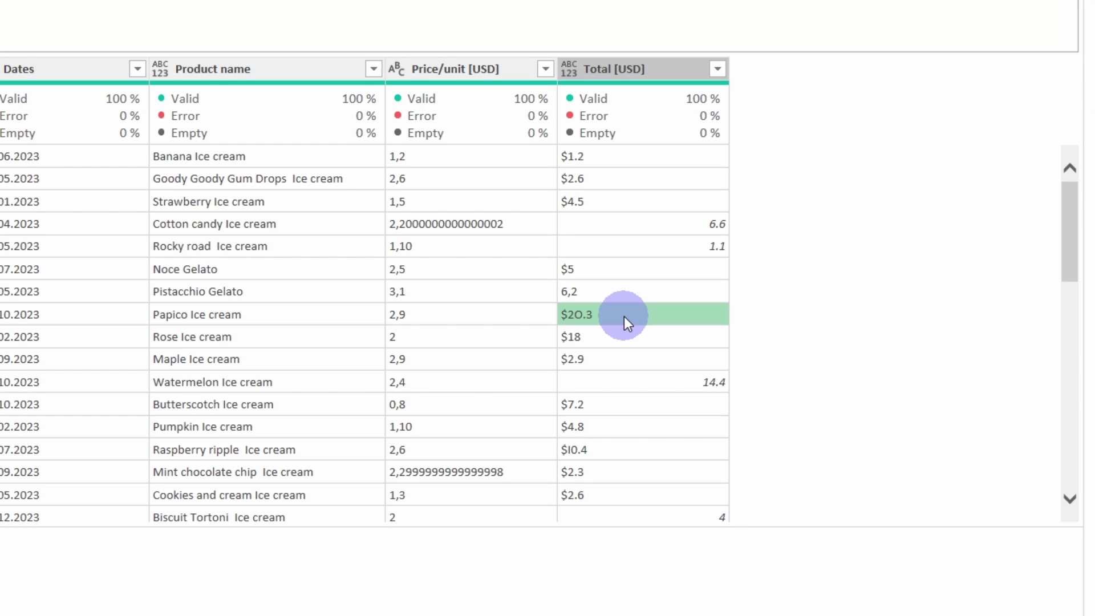
click(615, 454)
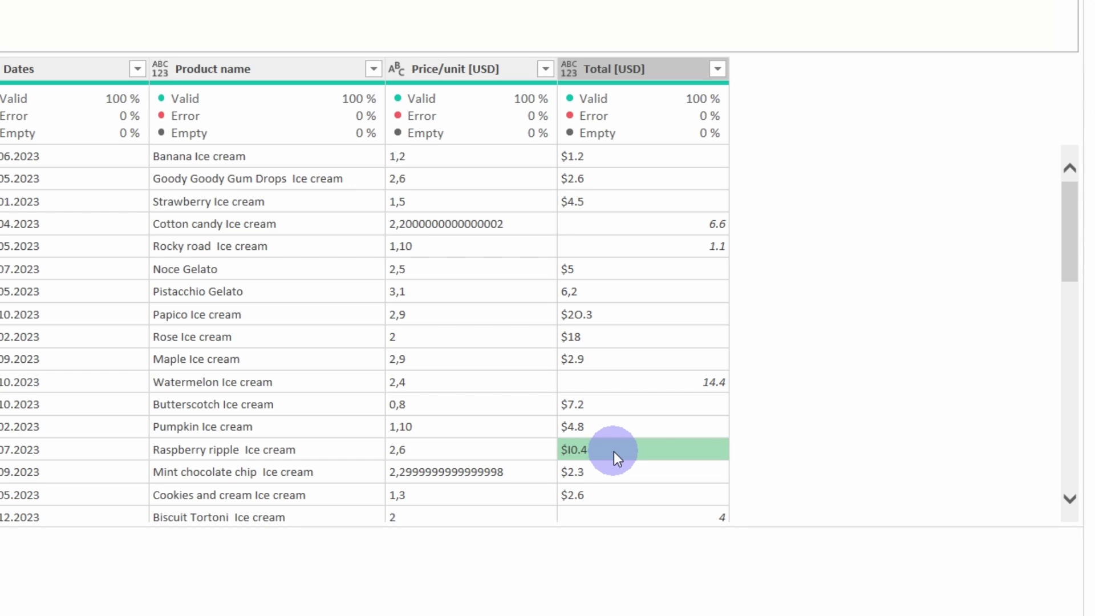
right_click(627, 70)
mouse_move(683, 235)
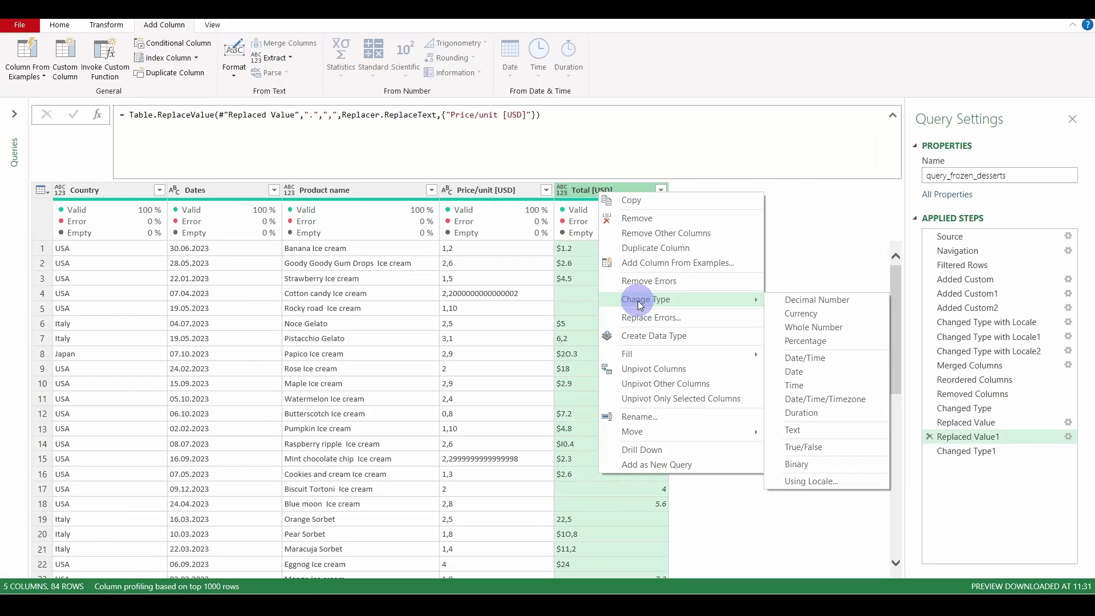
click(924, 425)
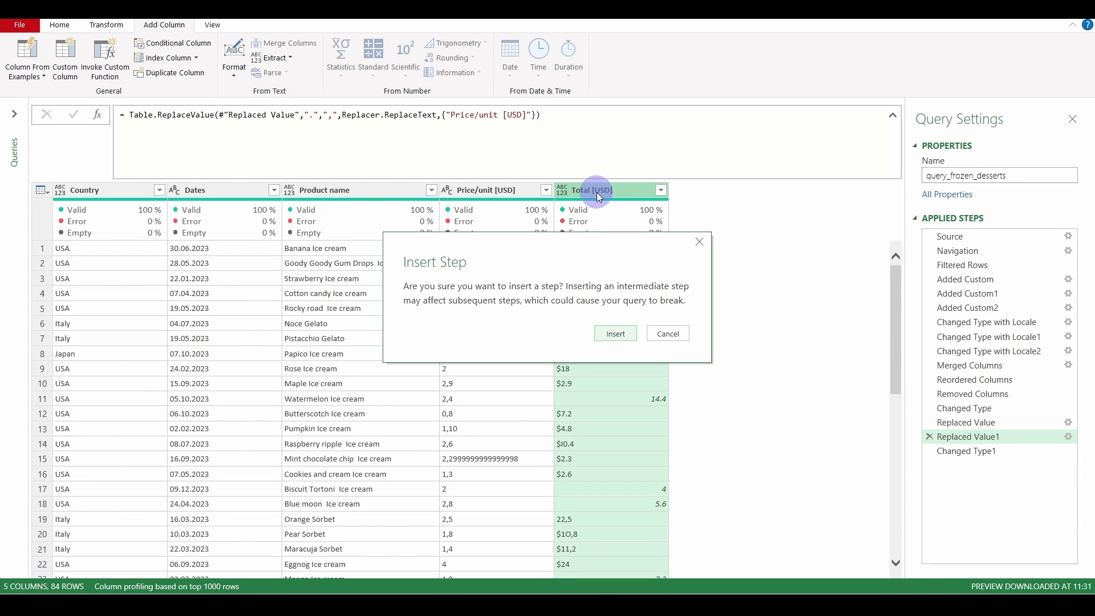
click(621, 337)
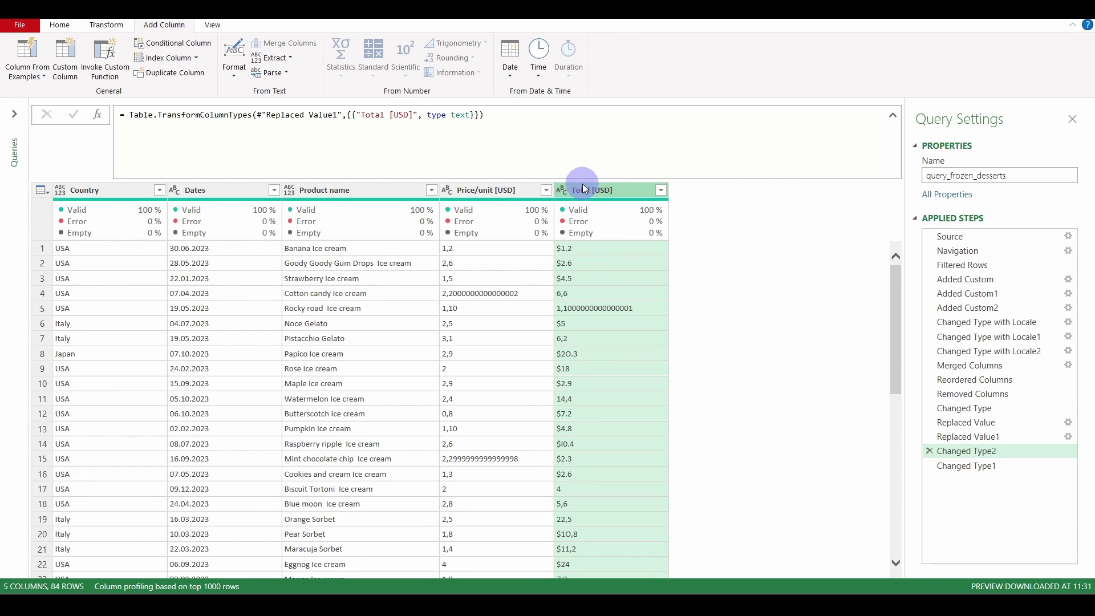
Insert a value replacement that changes the letter "O" to the digit "0" in the Total [USD] column.
right_click(582, 188)
click(628, 341)
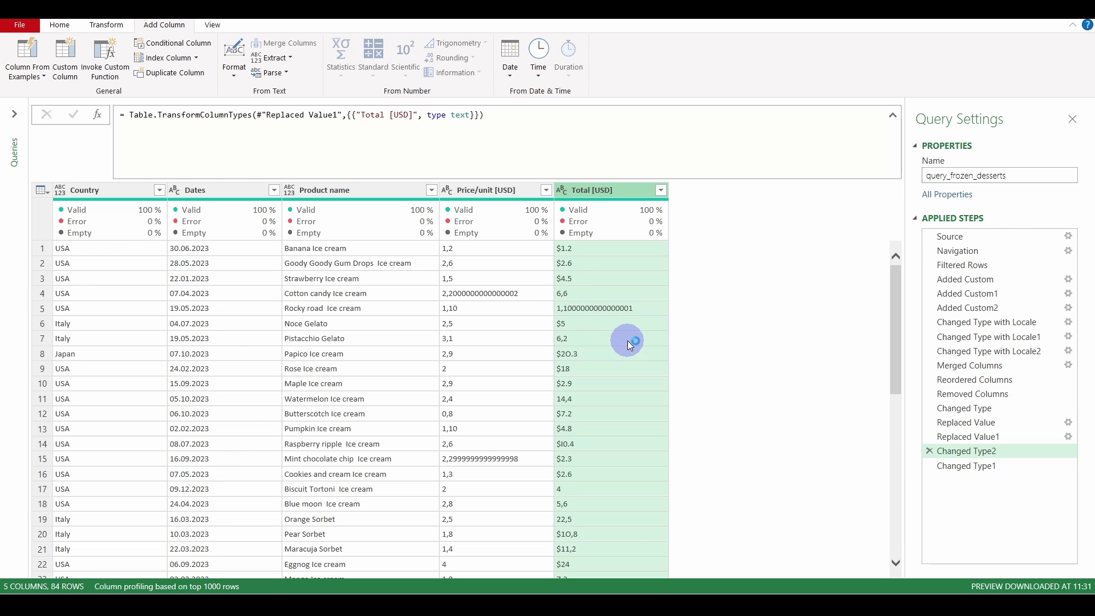
click(620, 332)
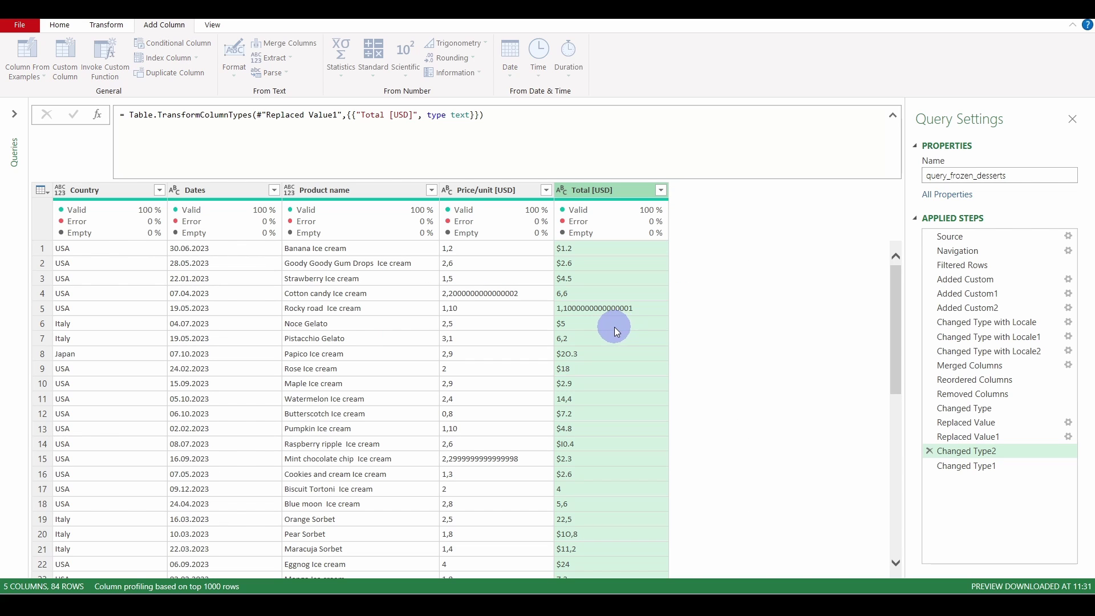
click(429, 279)
text(O)
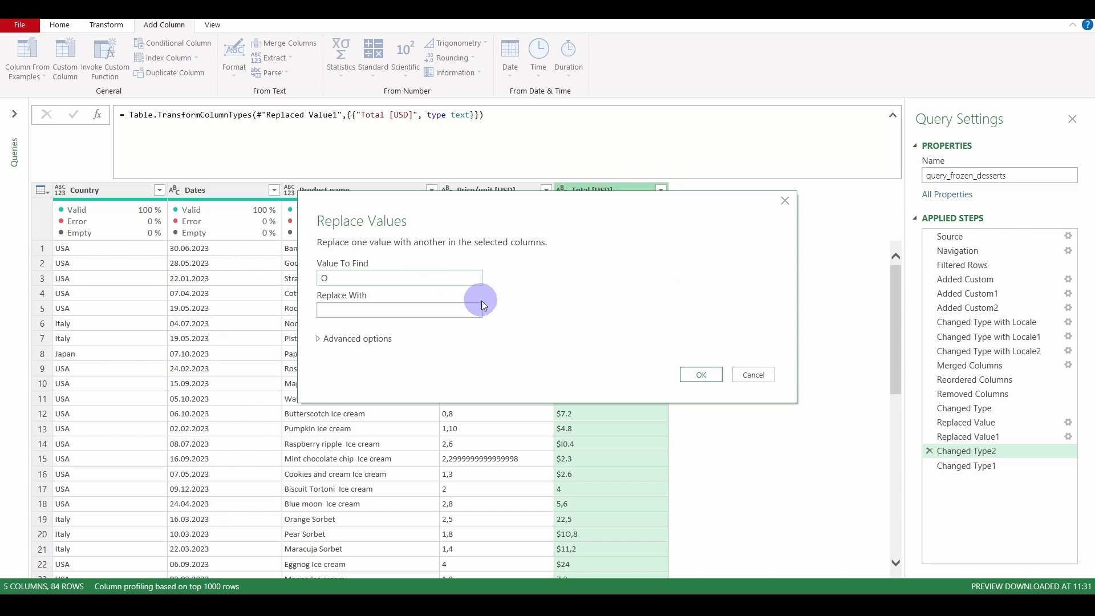
click(446, 311)
text(0)
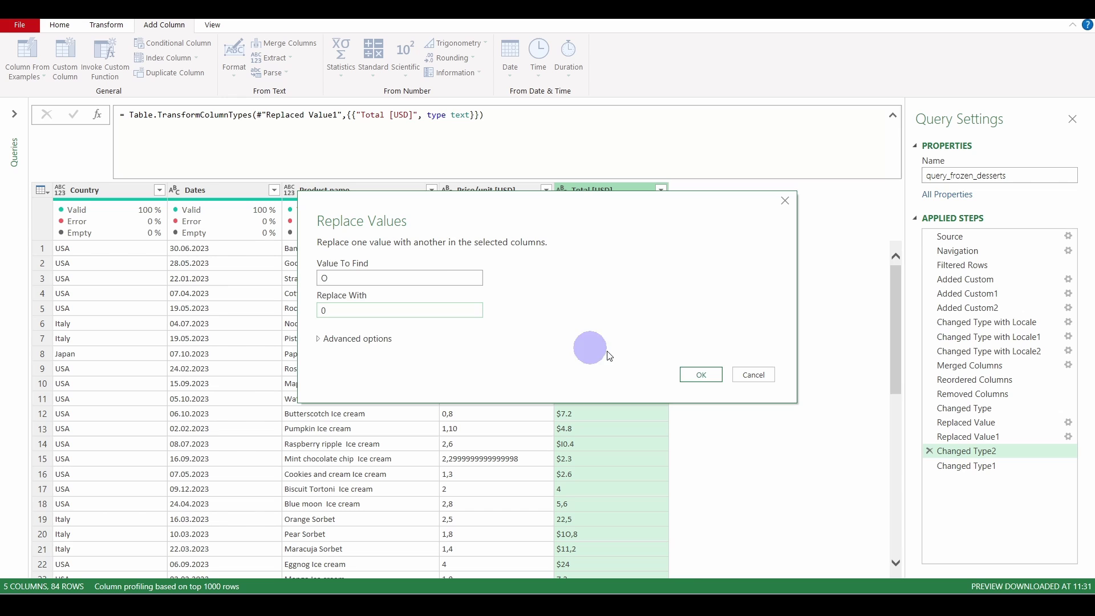
click(701, 374)
Insert a value replacement that changes the letter "I" to the digit "1" in the Total [USD] column.
right_click(586, 190)
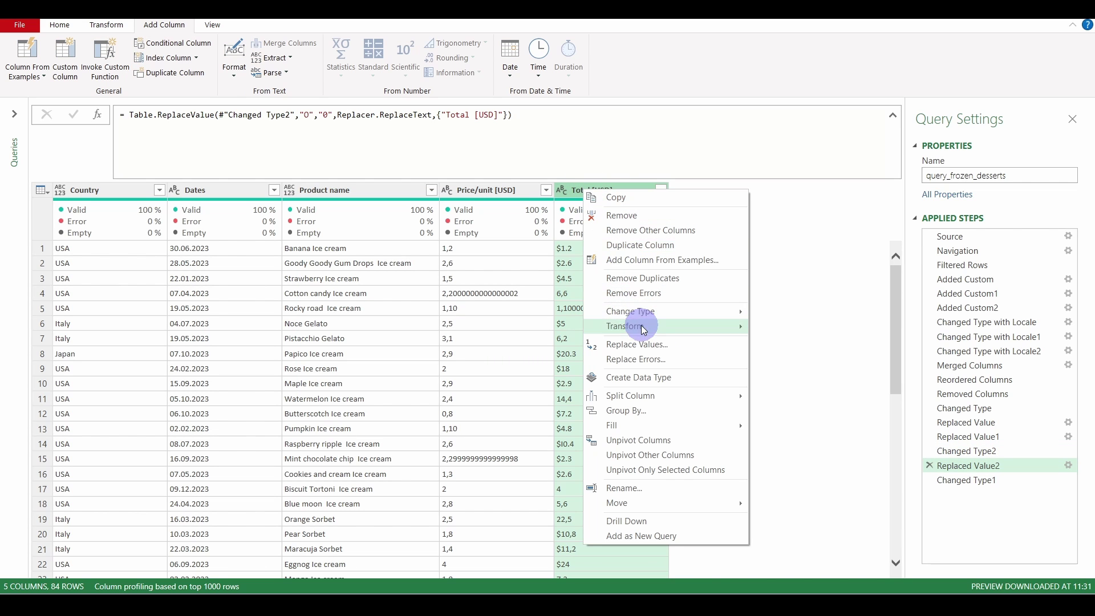
click(637, 344)
click(616, 334)
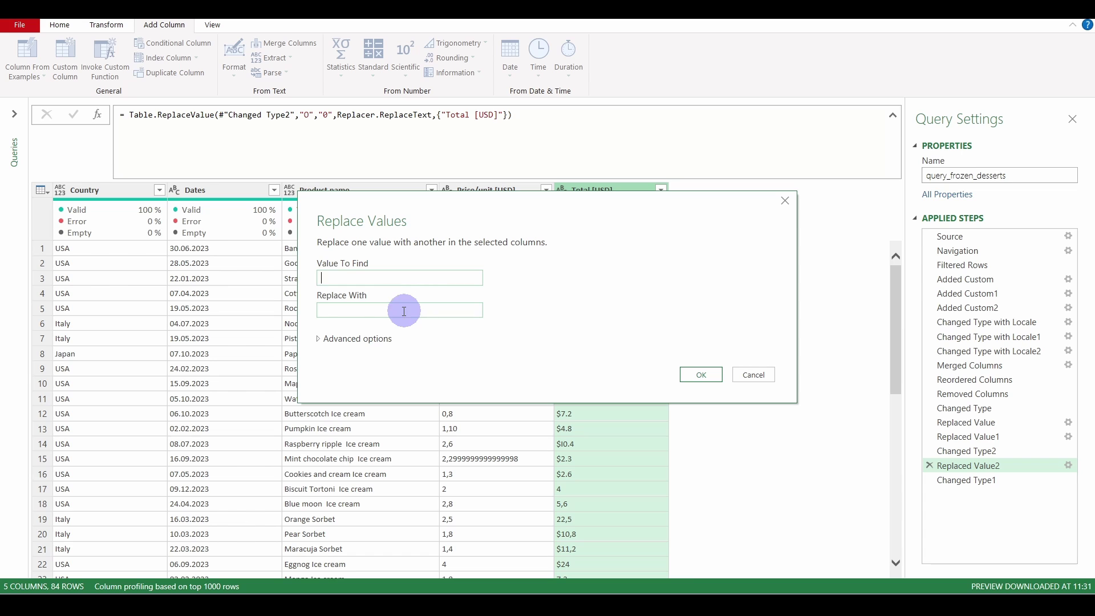
click(350, 278)
text(I)
click(335, 305)
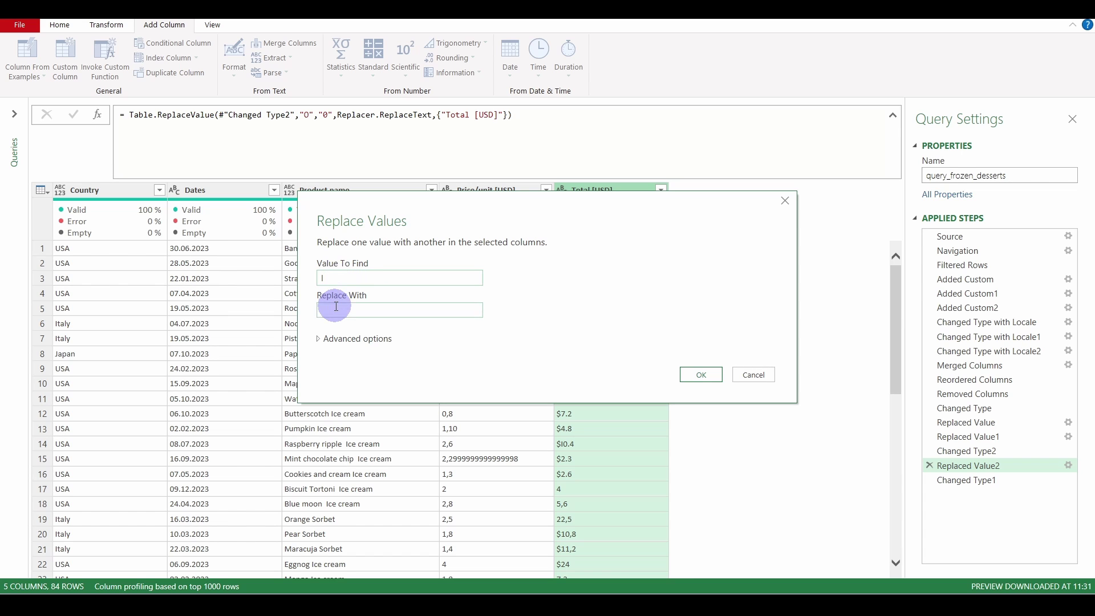
text(1)
click(705, 375)
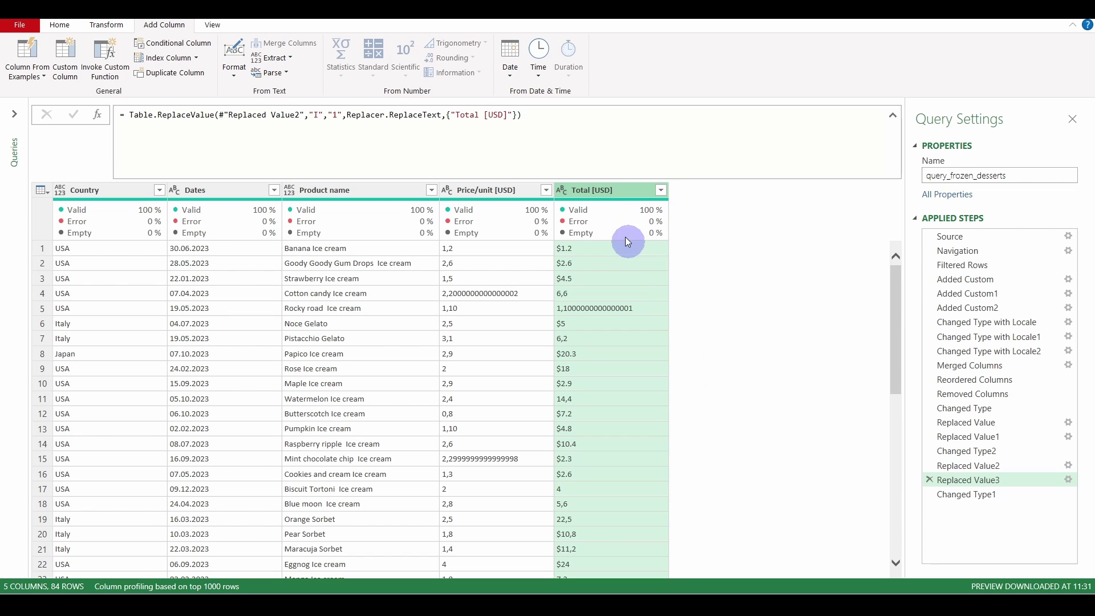
Remove the "$" sign from the Total [USD] column by inserting a replacement with an empty value.
right_click(575, 193)
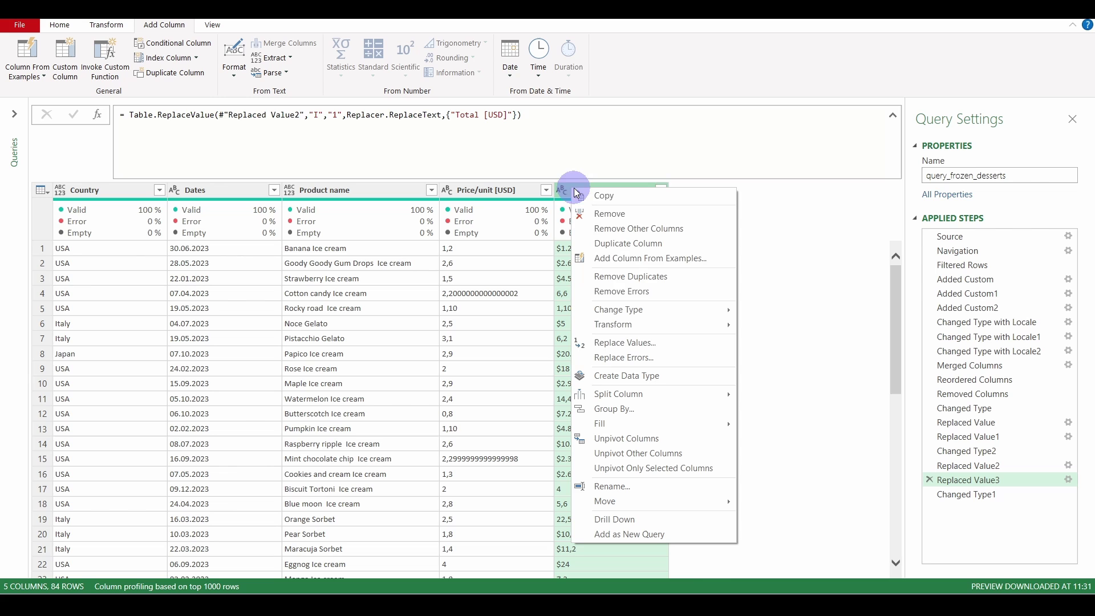
click(630, 342)
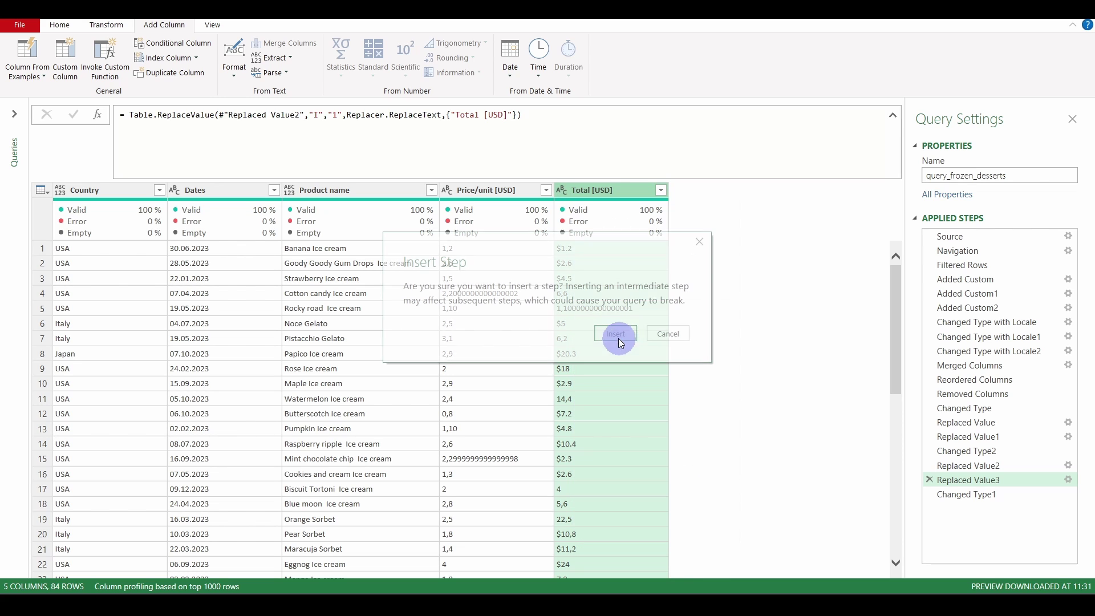
click(622, 333)
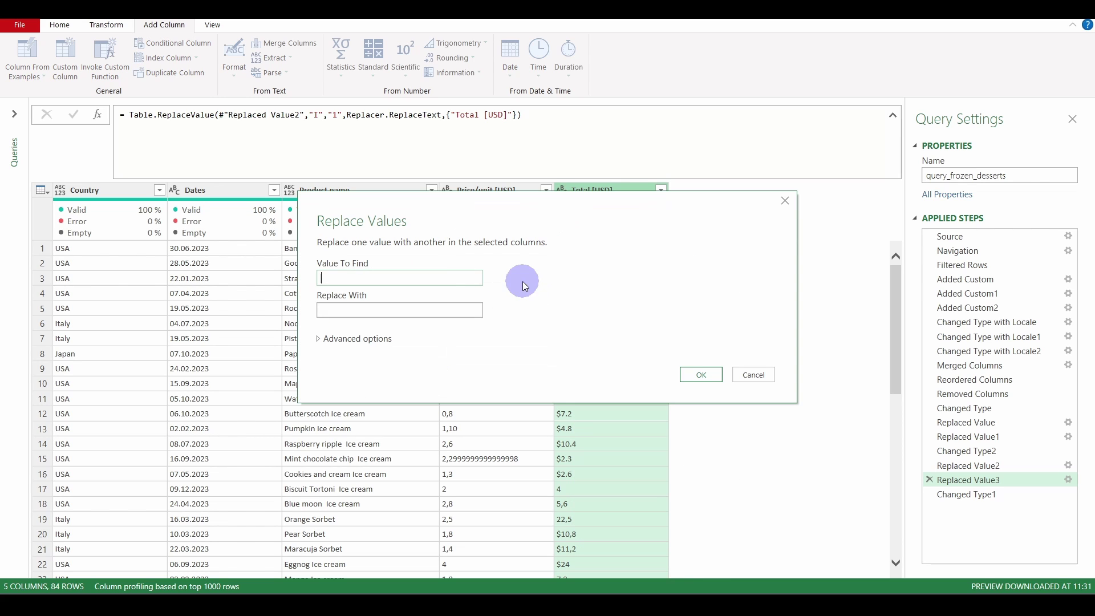
text($)
click(396, 312)
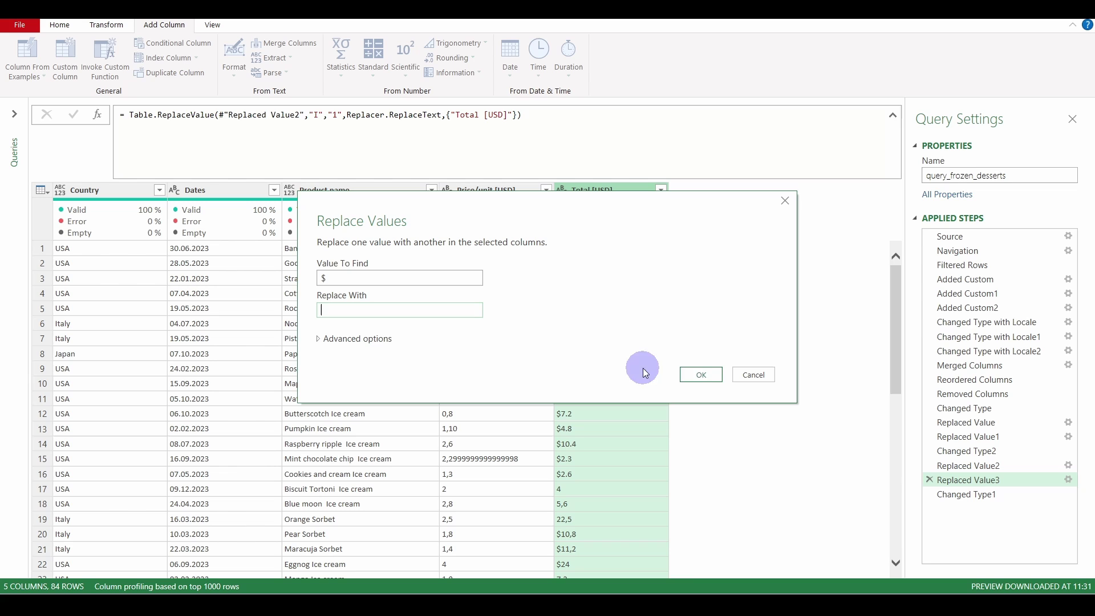
click(700, 375)
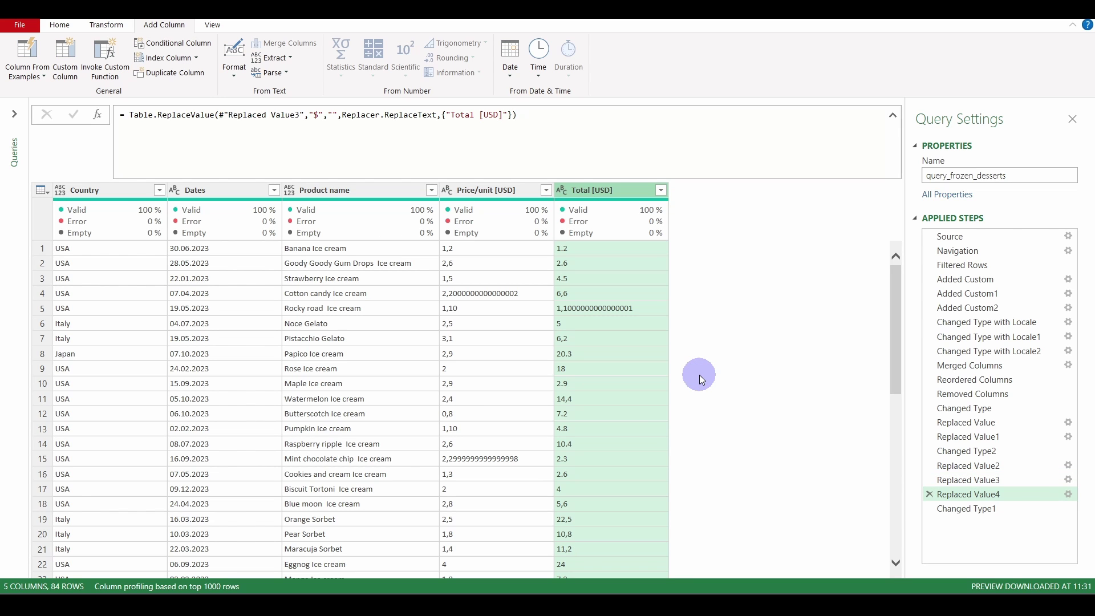
Check the Total [USD] values in Changed Type1, and insert a replacement of "." with "," in that column after the Replaced Value4 step.
click(607, 416)
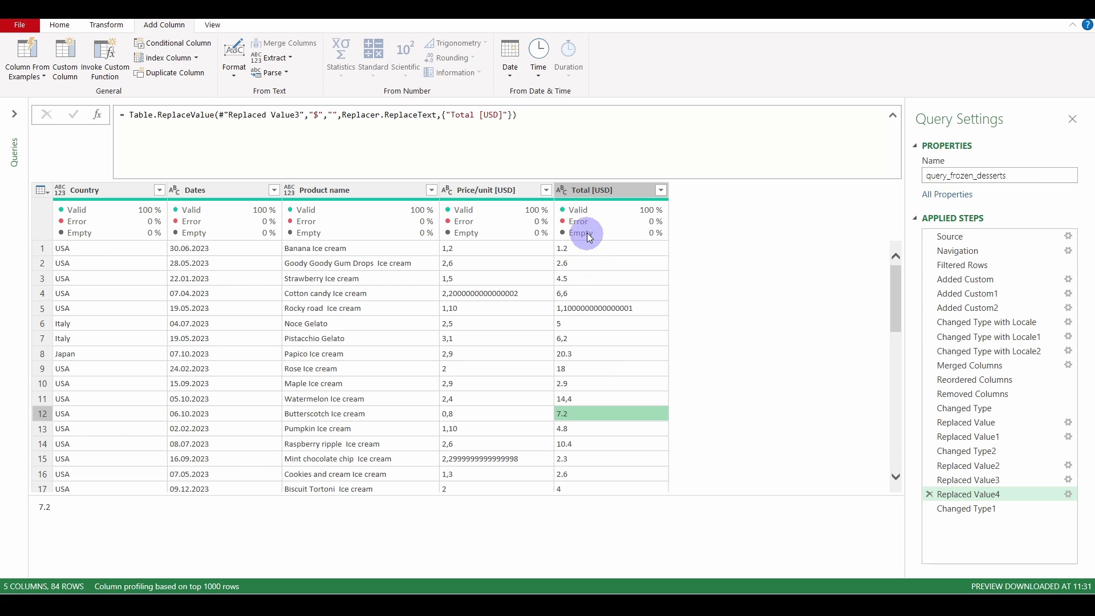
click(953, 509)
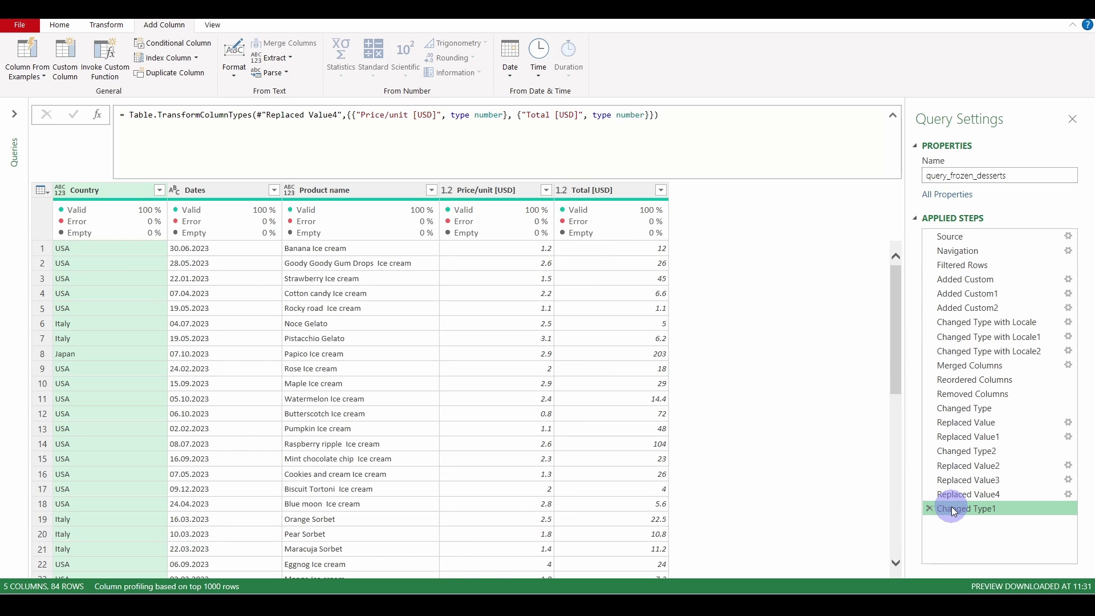
click(957, 494)
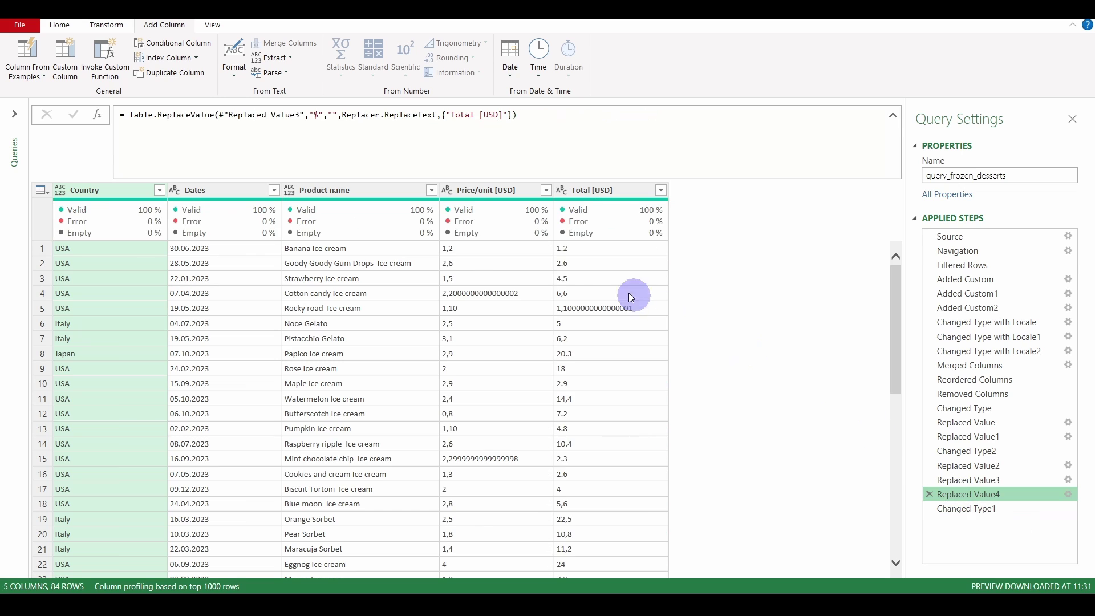
right_click(591, 196)
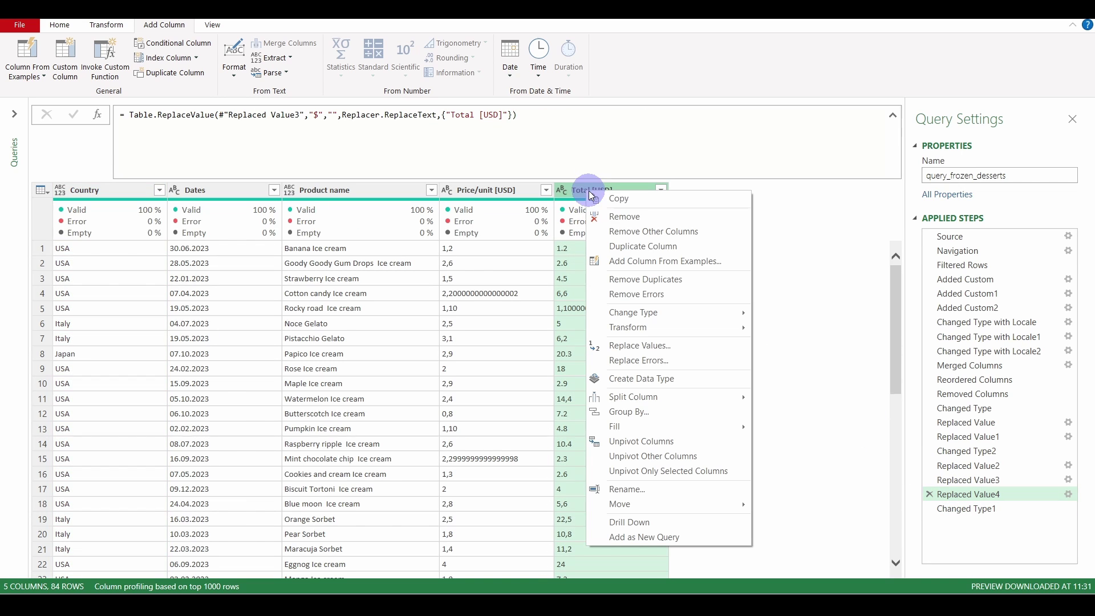
click(637, 353)
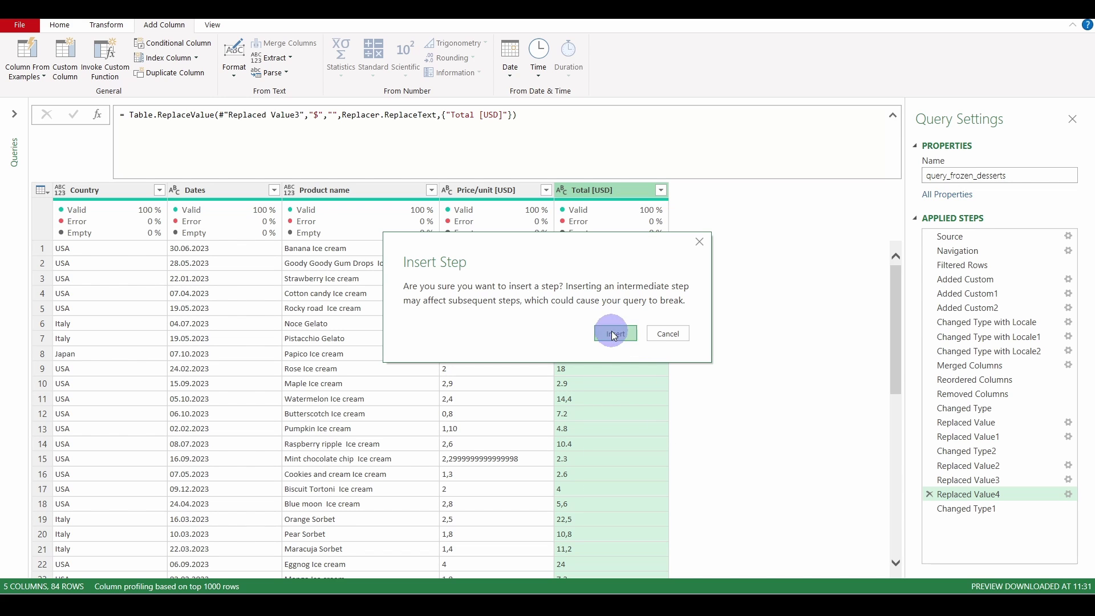
click(613, 335)
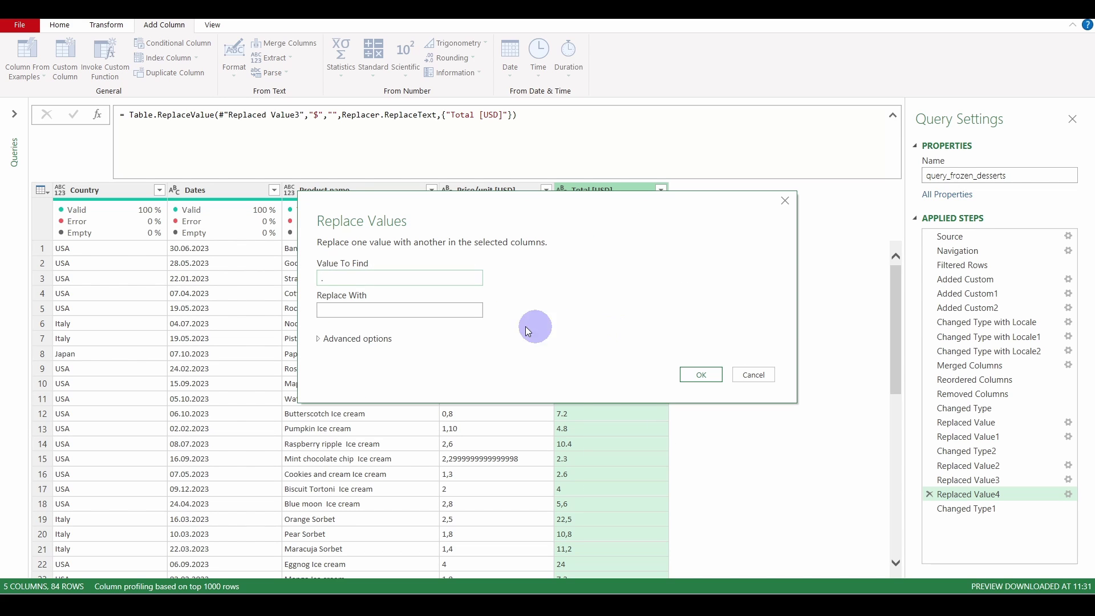
click(431, 311)
text(,)
click(701, 377)
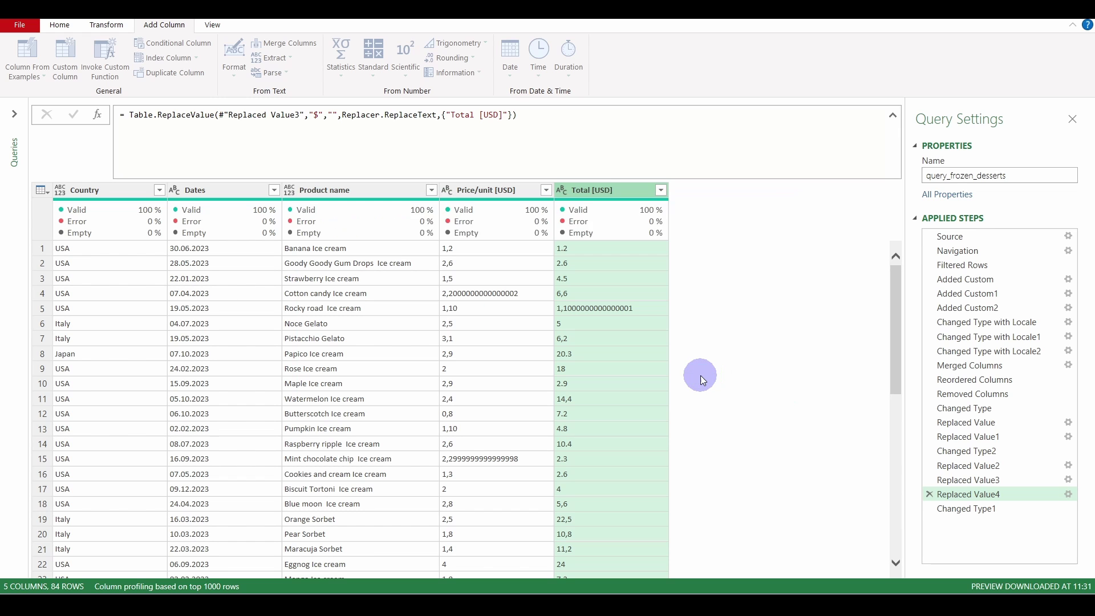
From the Changed Type1 step, add a column that divides Total [USD] by Price/unit [USD].
click(950, 521)
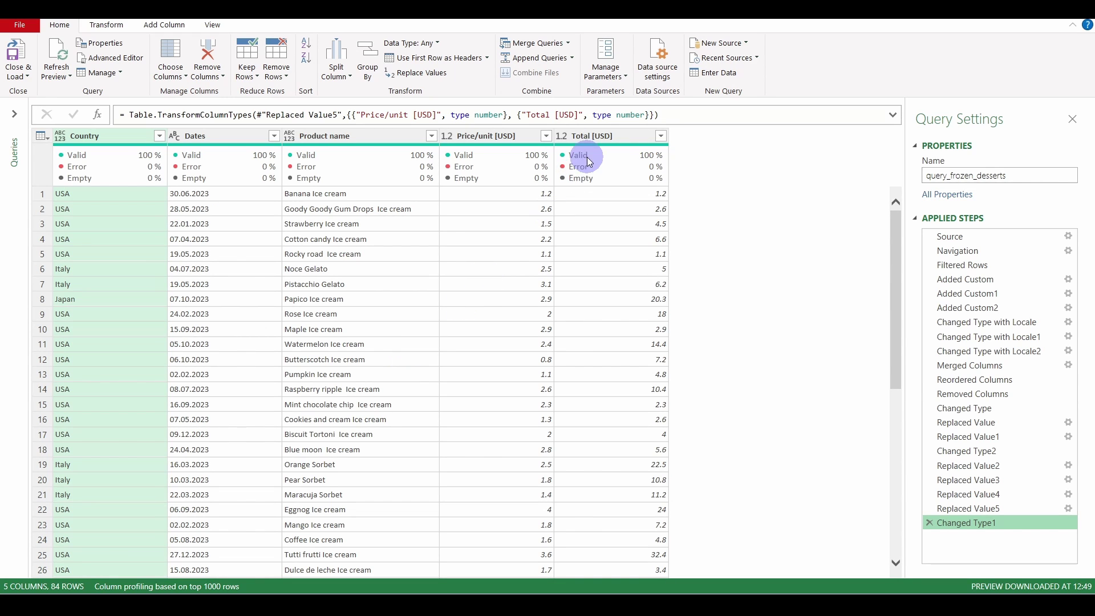
click(599, 135)
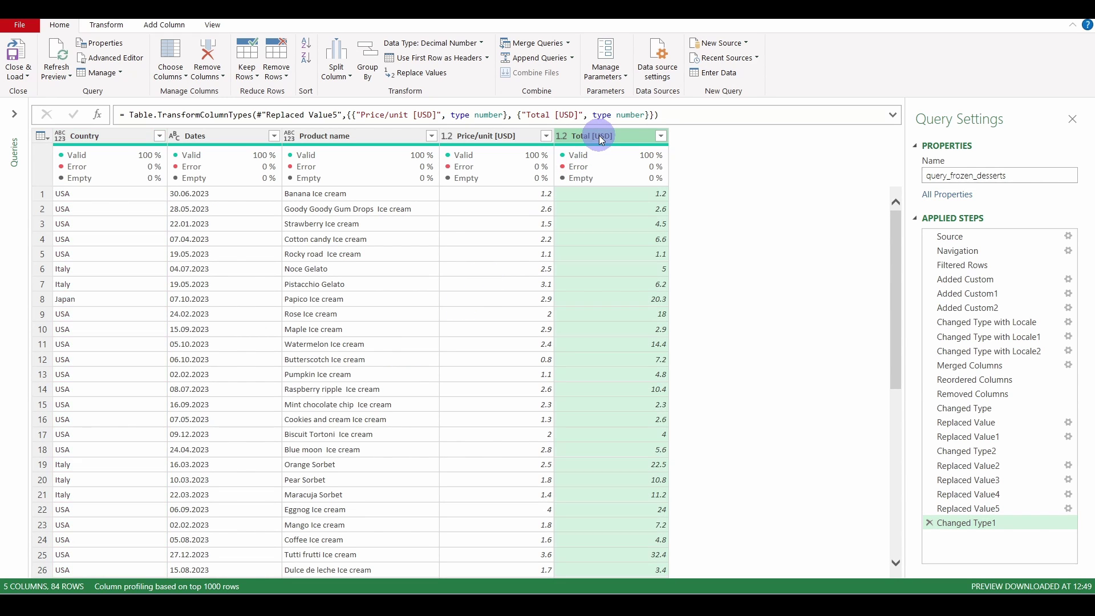
ctrl+click(492, 139)
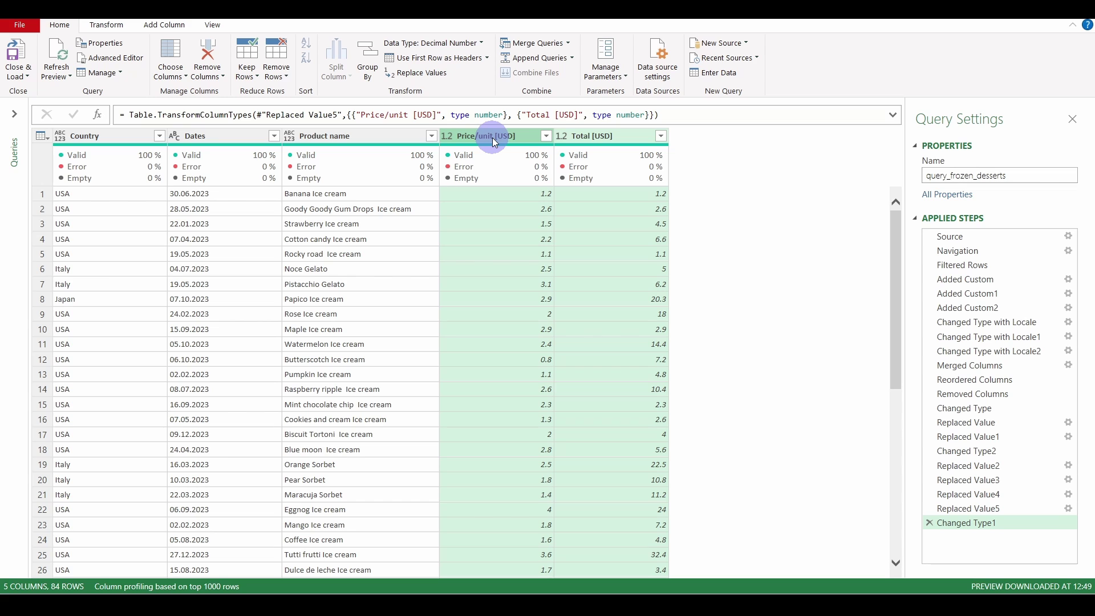
click(166, 26)
click(374, 75)
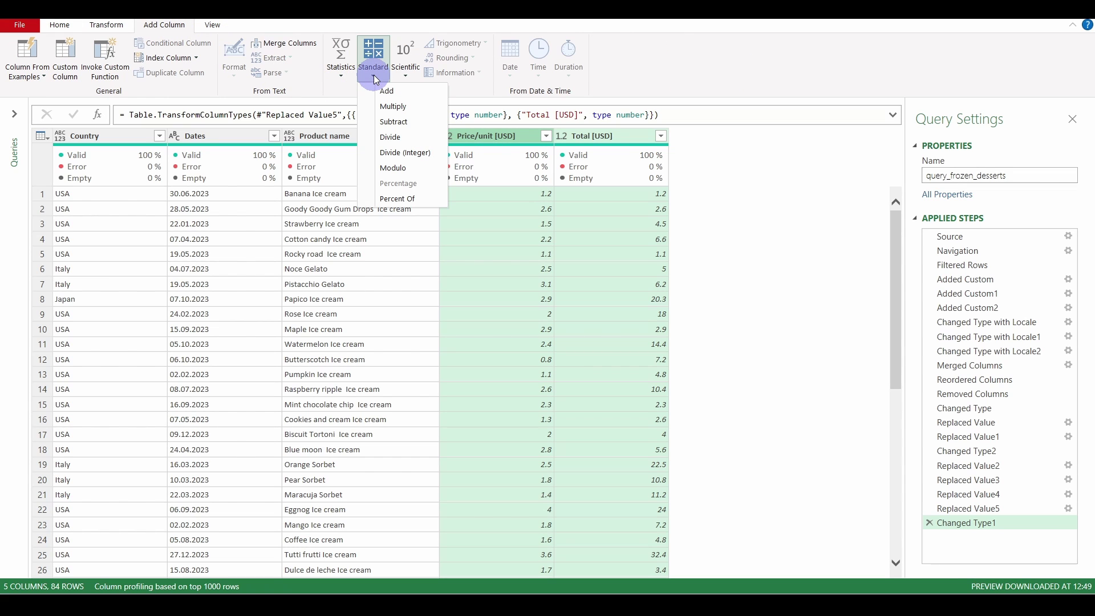
click(391, 137)
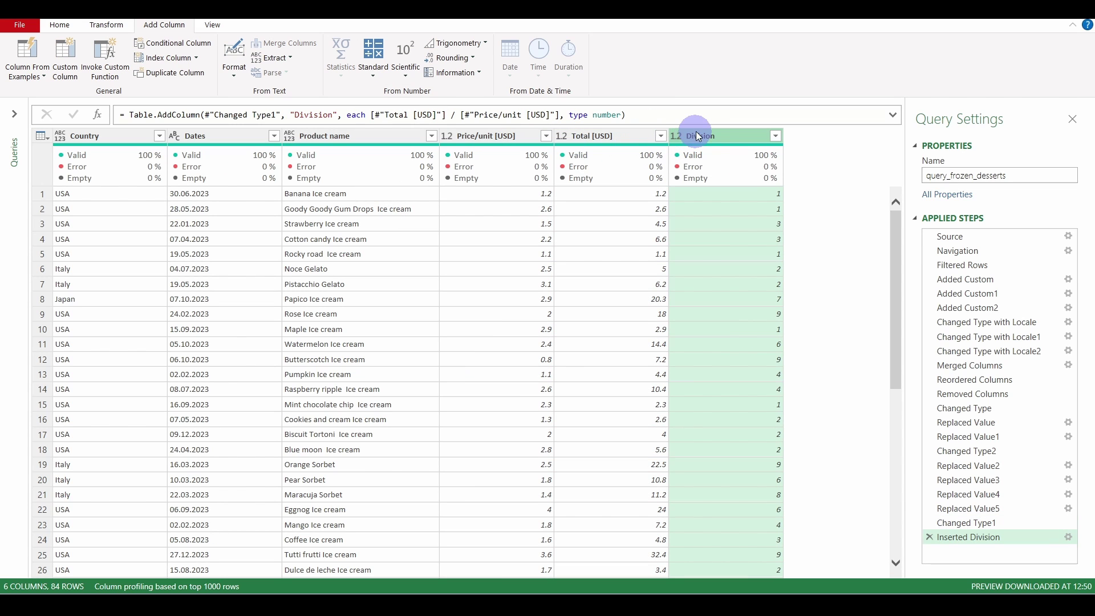
Move the new Division column between Product name and Price/unit [USD], and rename it "Quantity".
drag(713, 134, 491, 160)
double_click(498, 137)
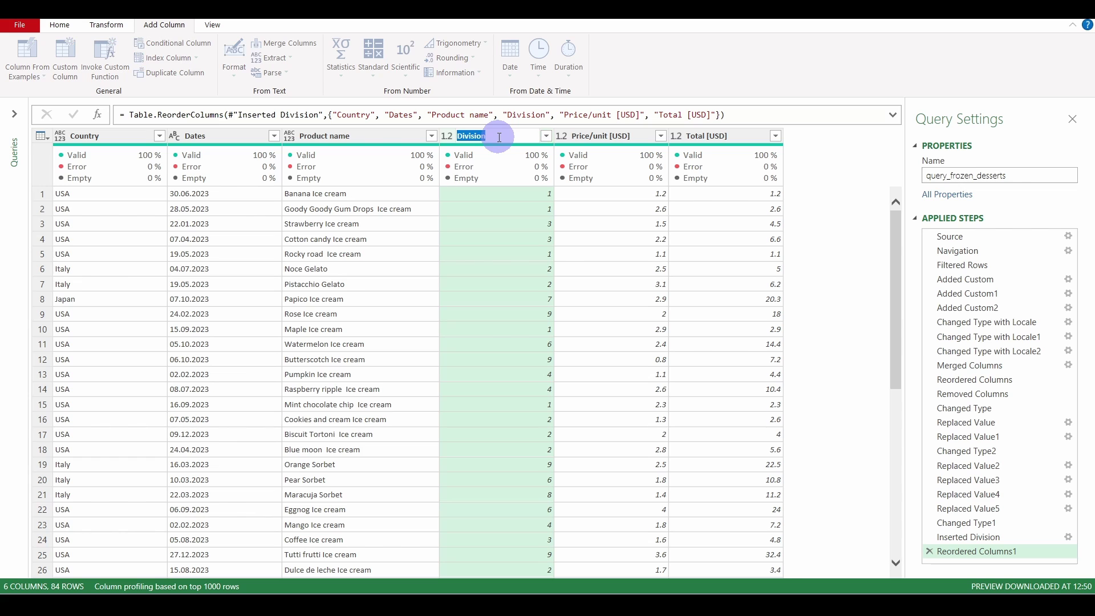
text(Quantity)
key(Return)
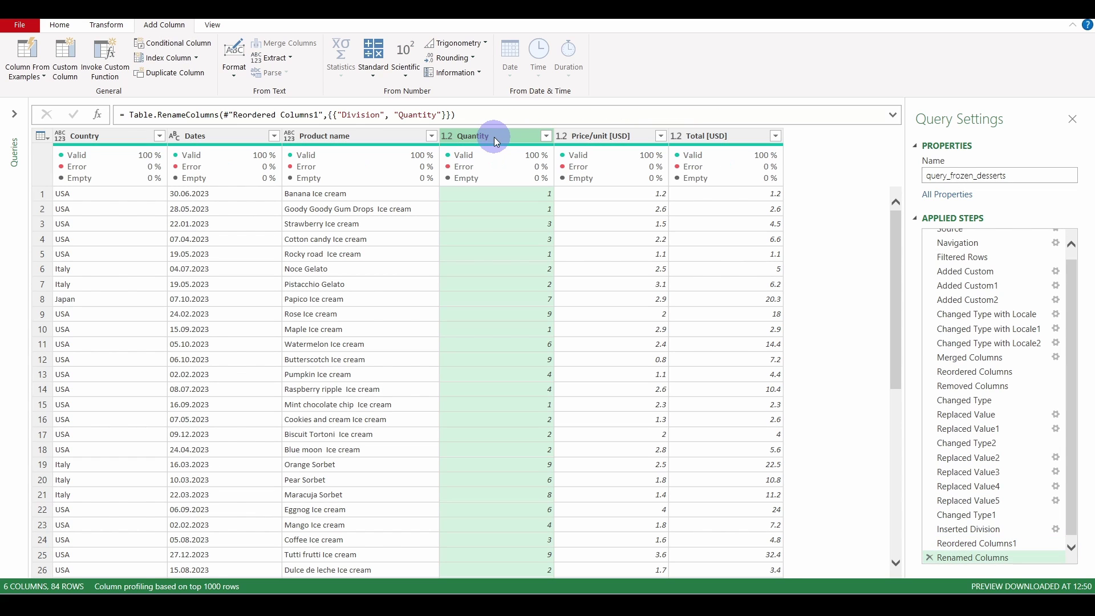
Close the query editor and load the cleaned query_frozen_desserts data into the workbook.
click(59, 24)
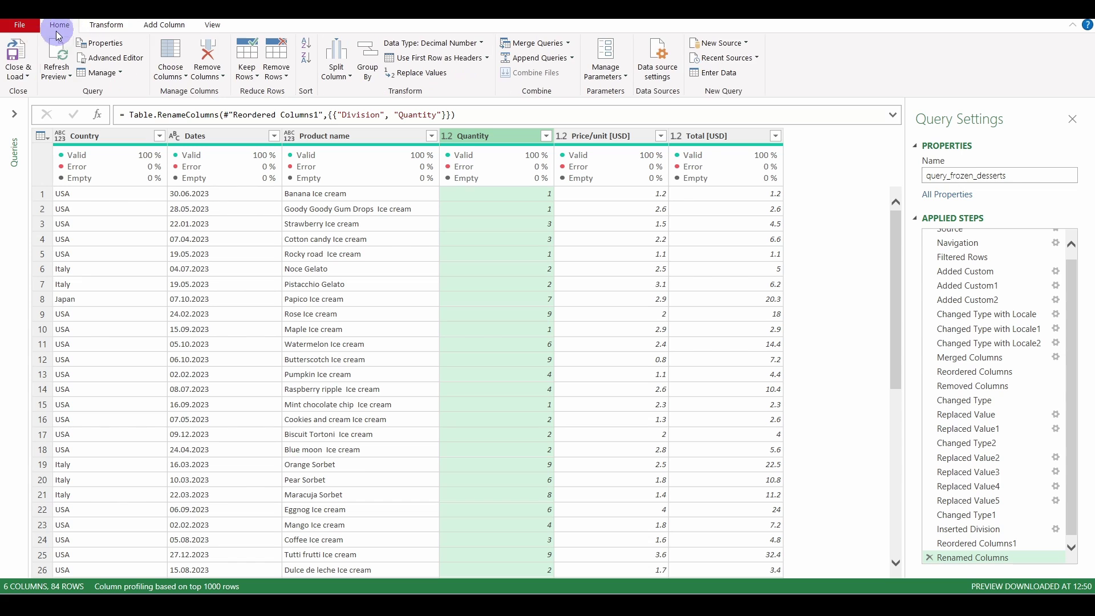
click(13, 59)
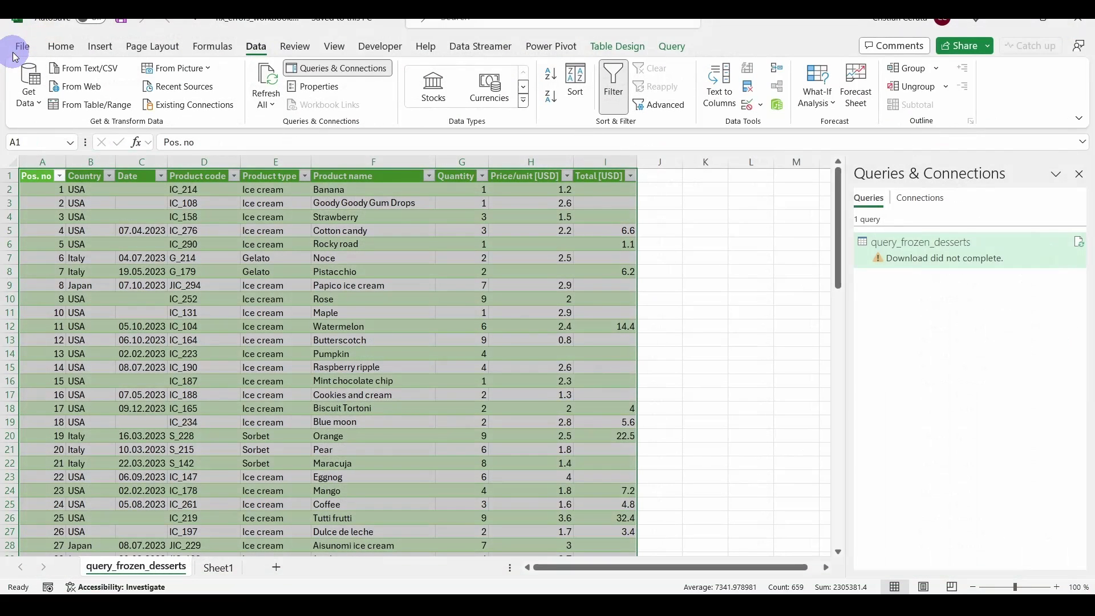